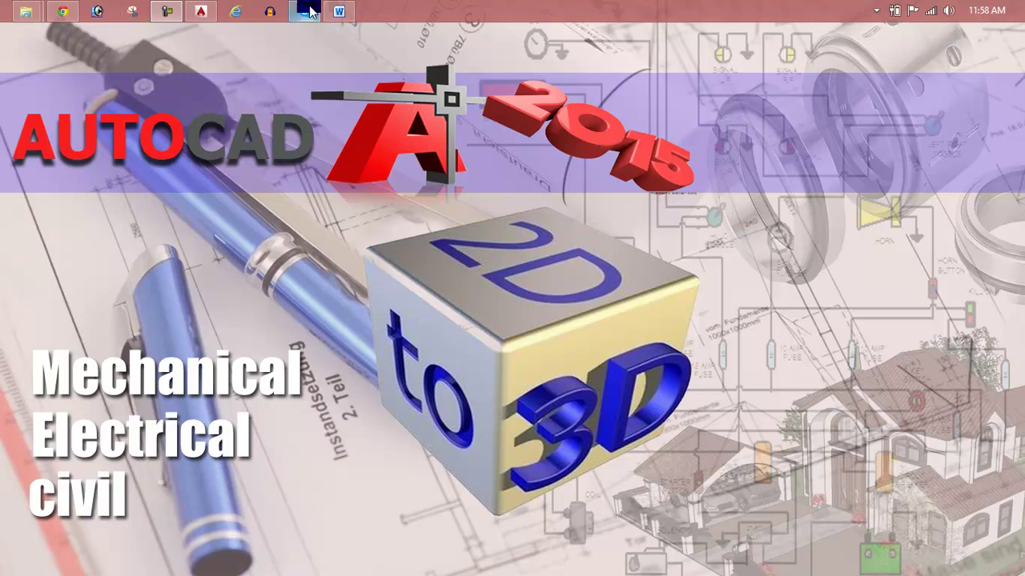
Bring up the Lesson 73 notes in Word covering Interfere, Slice and Thicken.
{"action": "left_click", "coordinate": [339, 12]}
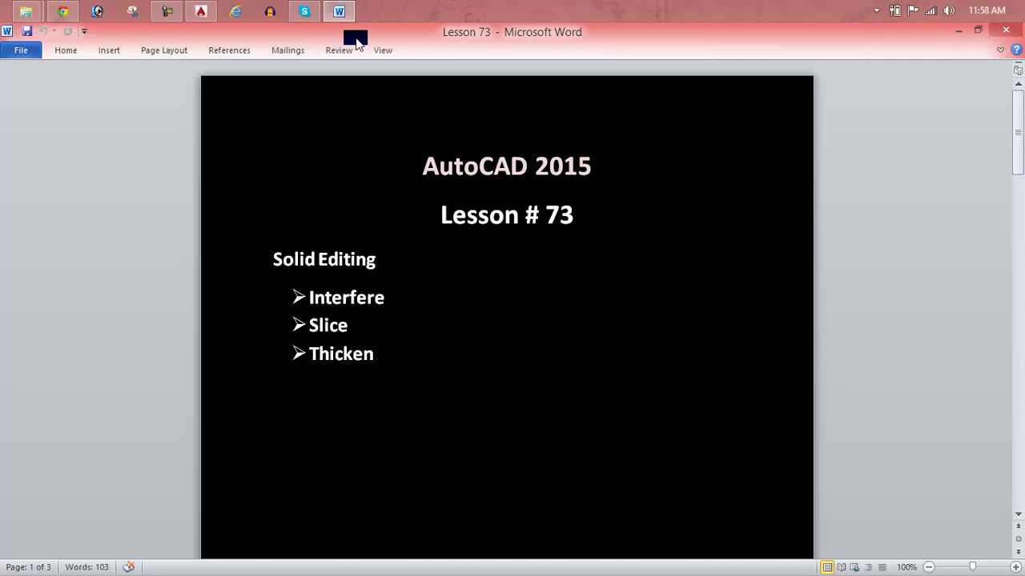
{"action": "mouse_move", "coordinate": [200, 12]}
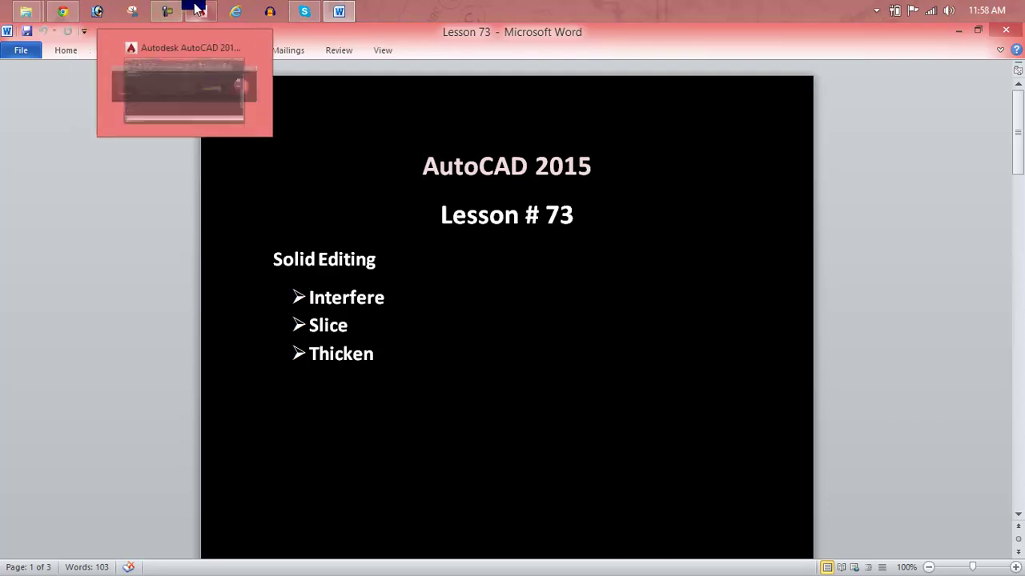
Return to the empty Drawing1.dwg in AutoCAD with the Home ribbon tab showing.
{"action": "left_click", "coordinate": [198, 11]}
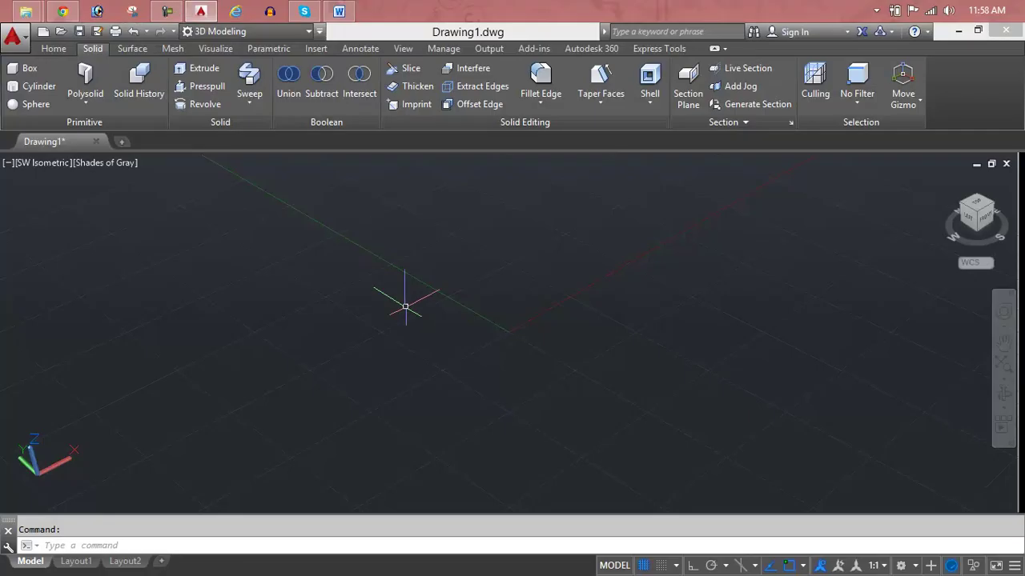
{"action": "key", "text": "Escape"}
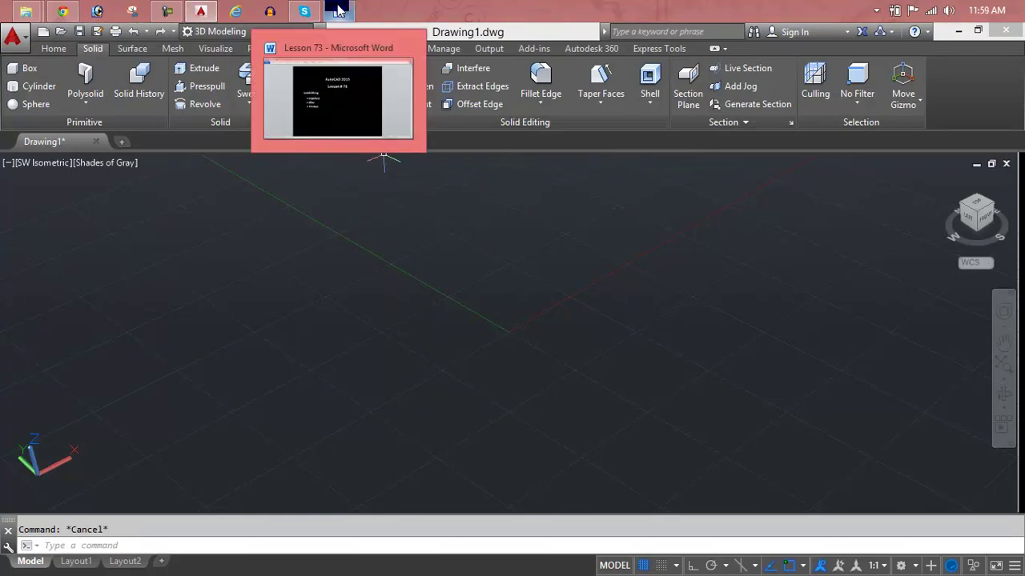
{"action": "left_click", "coordinate": [339, 10]}
{"action": "left_click", "coordinate": [338, 10]}
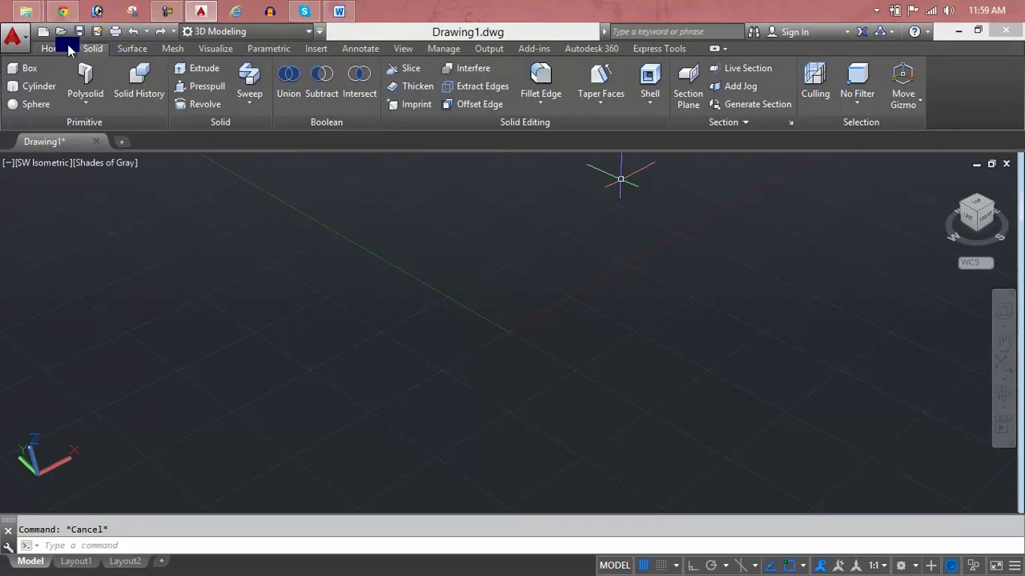
{"action": "left_click", "coordinate": [54, 48]}
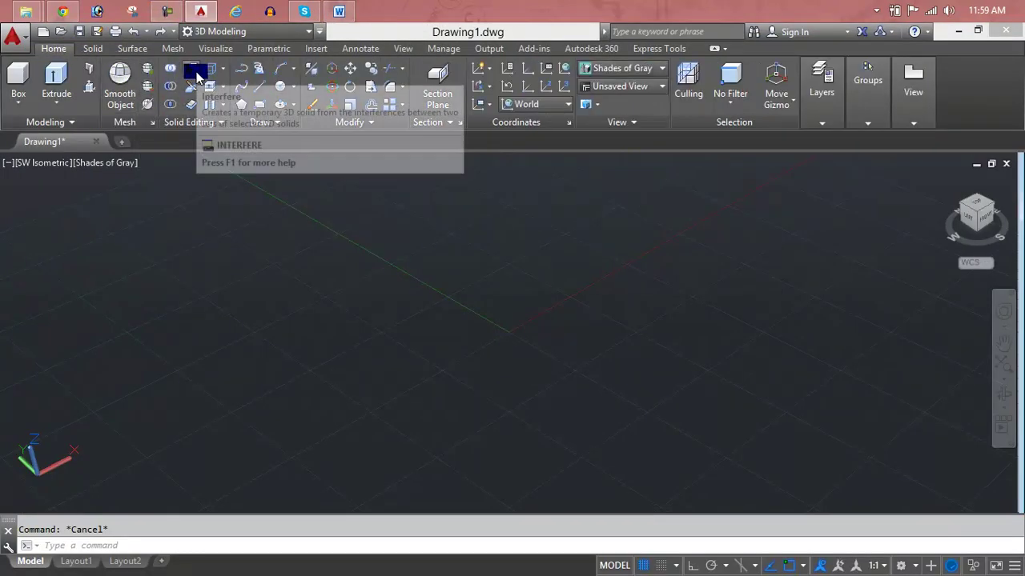
{"action": "mouse_move", "coordinate": [192, 82]}
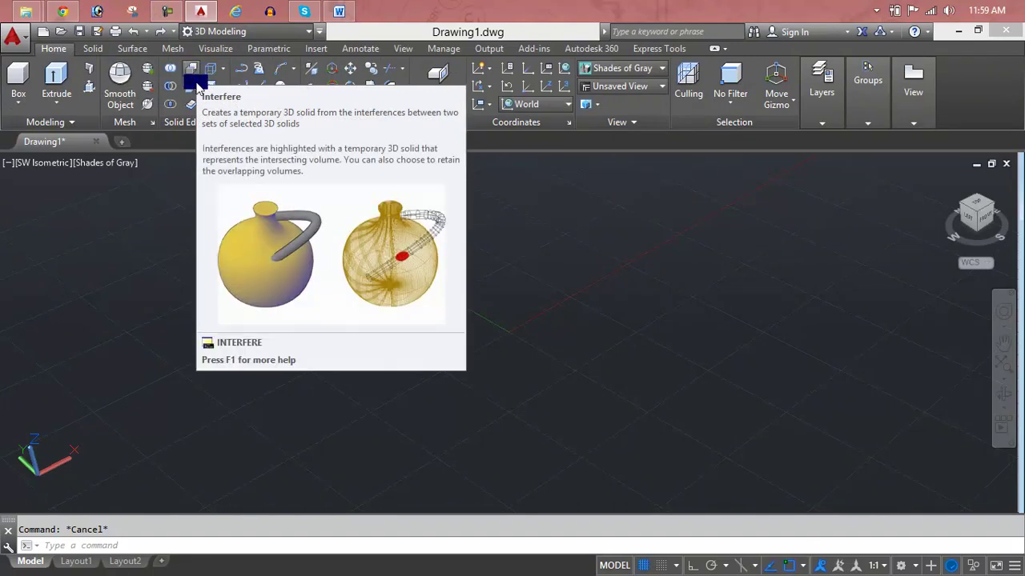
{"action": "type", "text": "REC"}
{"action": "key", "text": "Return"}
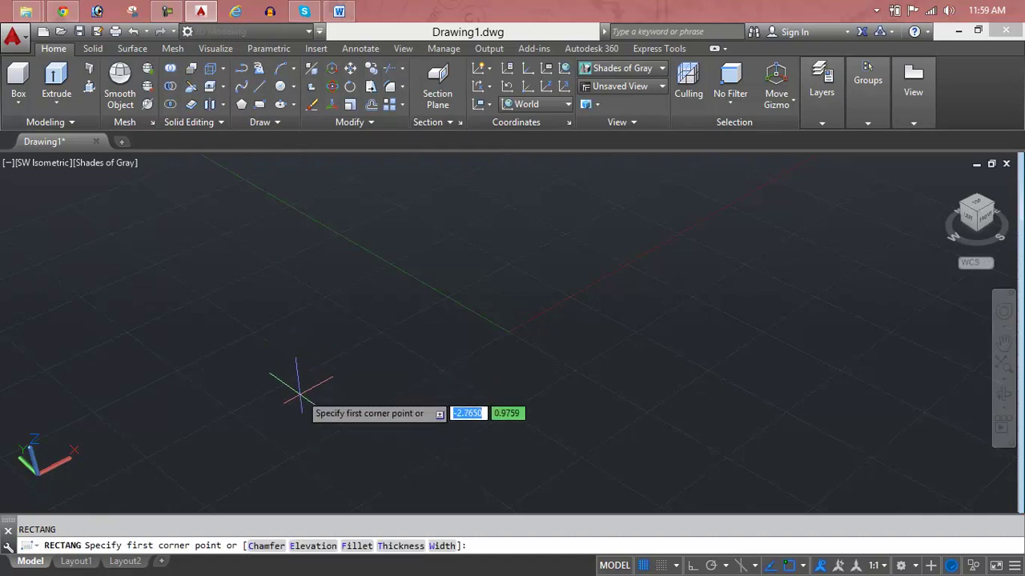
{"action": "left_click", "coordinate": [393, 356]}
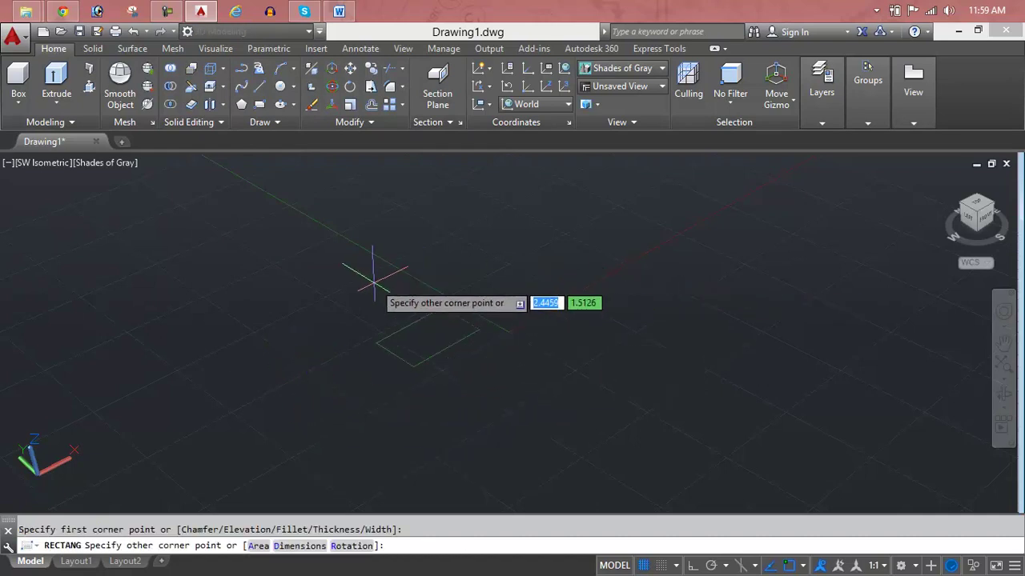
{"action": "key", "text": "Escape"}
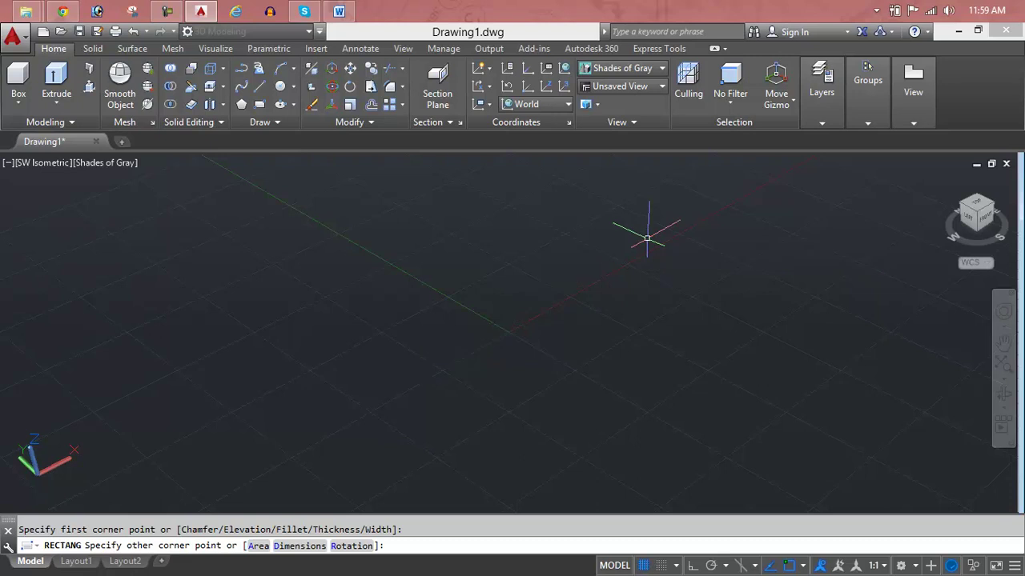
{"action": "key", "text": "Escape"}
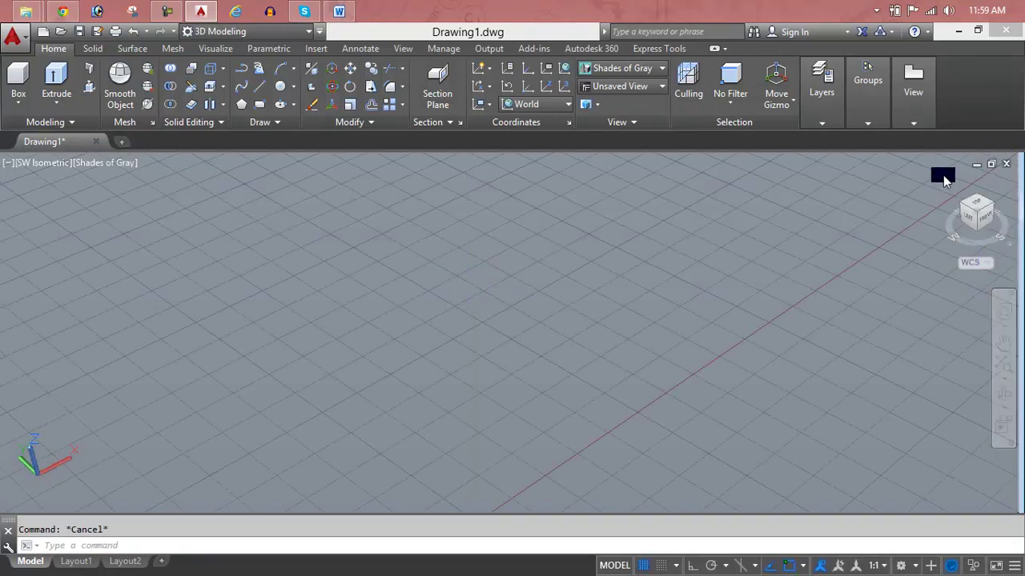
{"action": "left_click", "coordinate": [943, 180]}
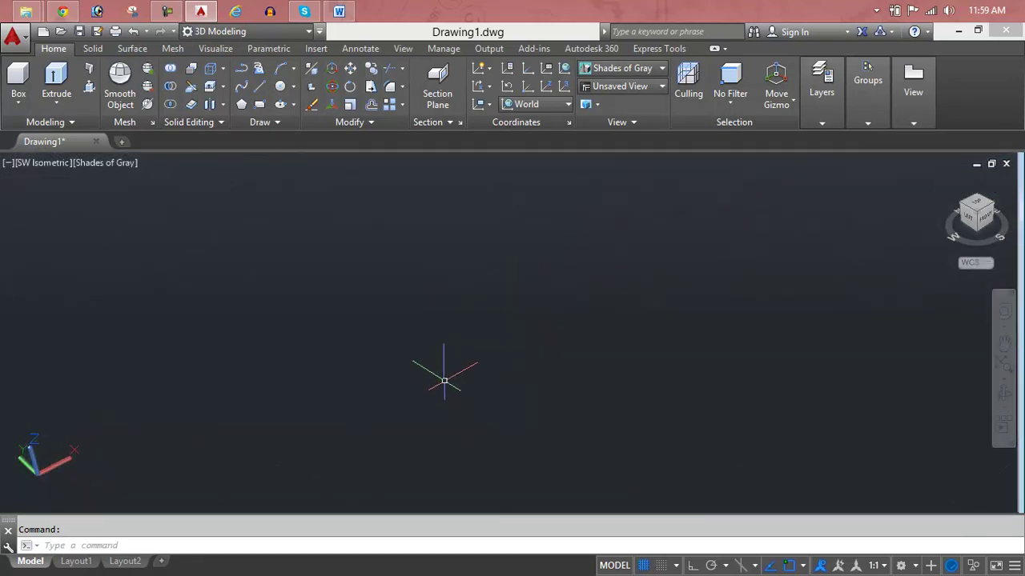
Use UN to switch length units to Engineering at 0'-0" precision.
{"action": "type", "text": "un"}
{"action": "key", "text": "Return"}
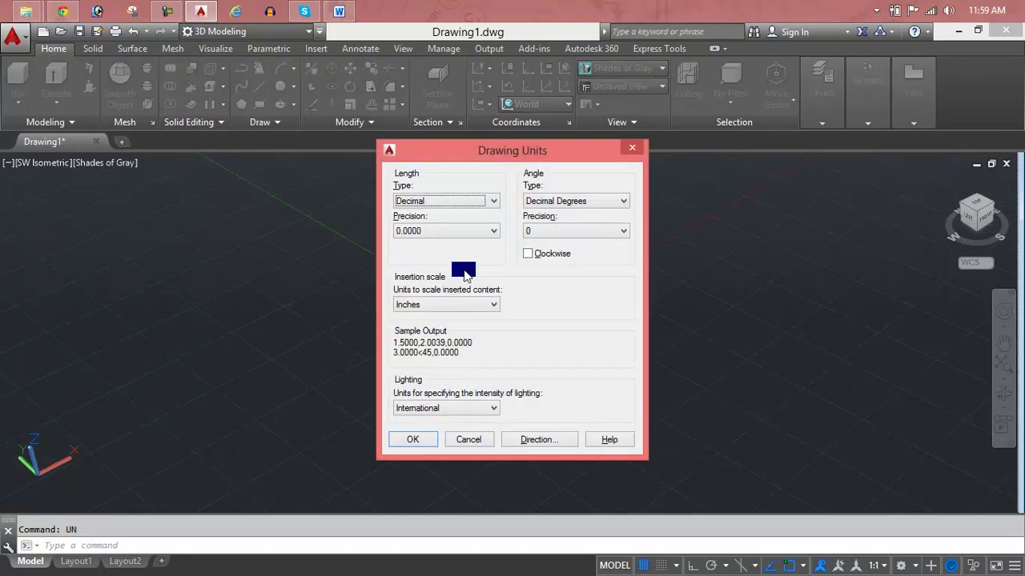
{"action": "left_click", "coordinate": [466, 200]}
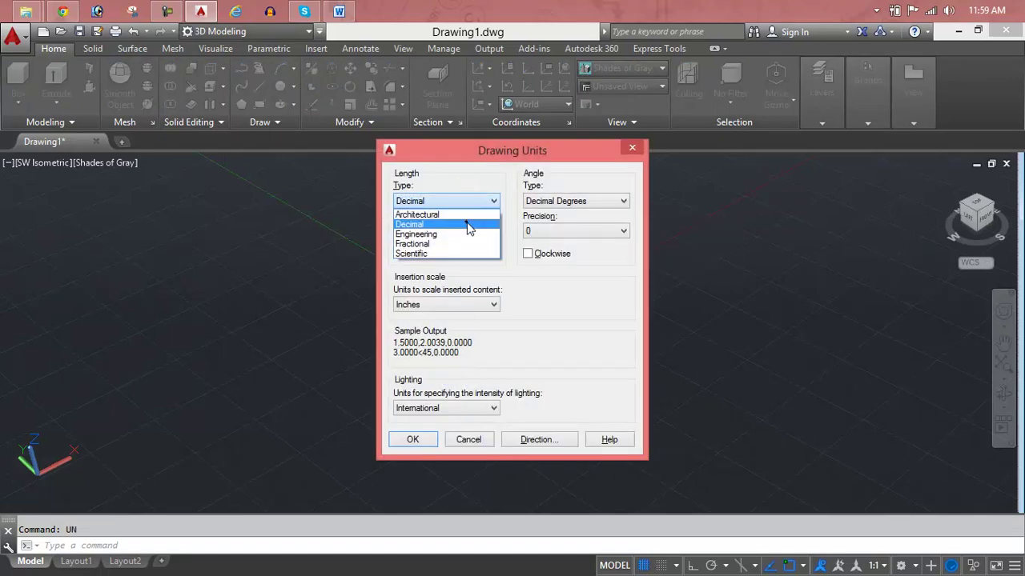
{"action": "left_click", "coordinate": [468, 234]}
{"action": "left_click", "coordinate": [466, 230]}
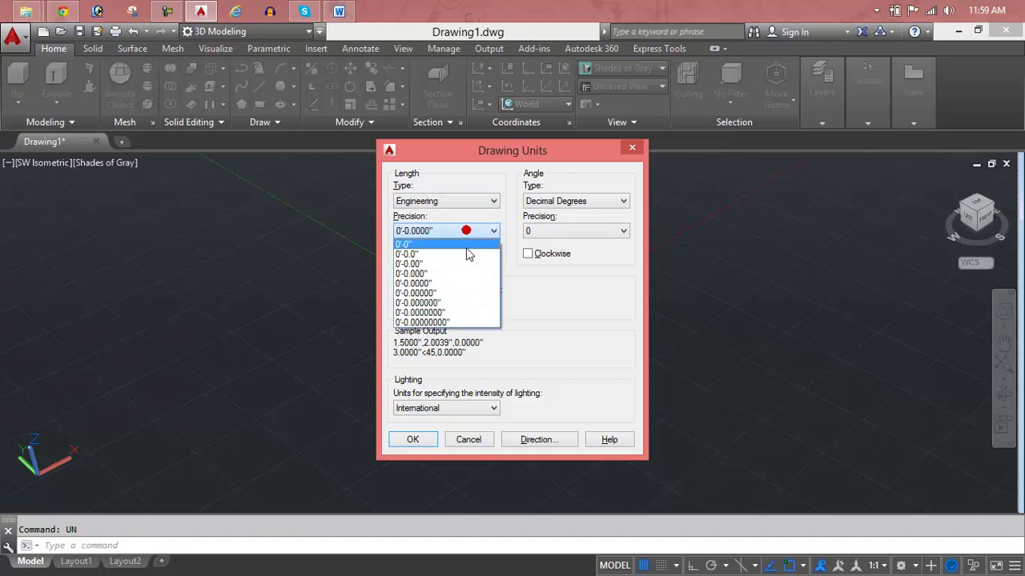
{"action": "left_click", "coordinate": [468, 244]}
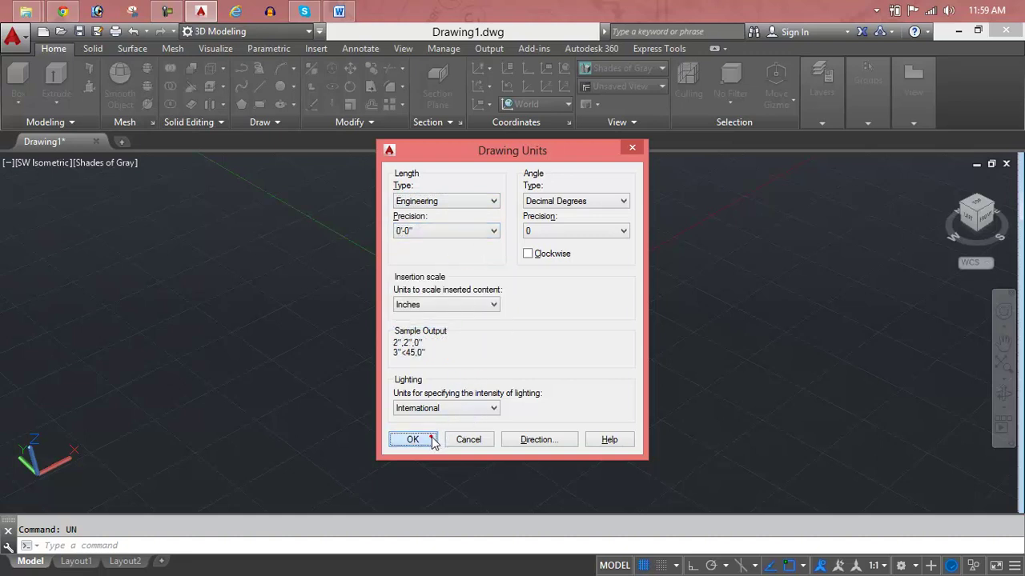
{"action": "left_click", "coordinate": [432, 442]}
{"action": "key", "text": "Escape"}
Draw a 10' by 8' rectangle from a picked first corner.
{"action": "type", "text": "rec"}
{"action": "key", "text": "Return"}
{"action": "left_click", "coordinate": [322, 324]}
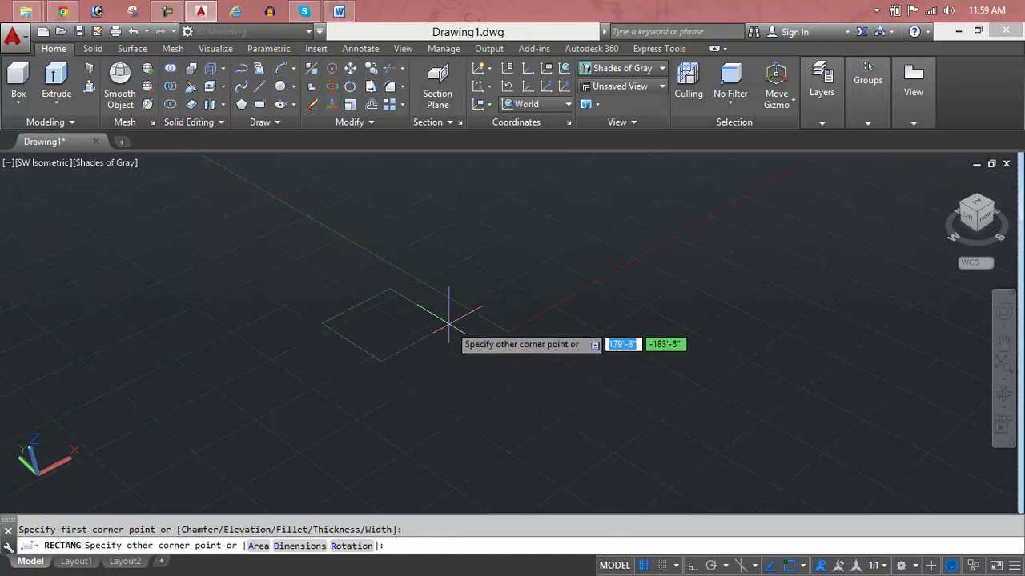
{"action": "type", "text": "@"}
{"action": "type", "text": "10"}
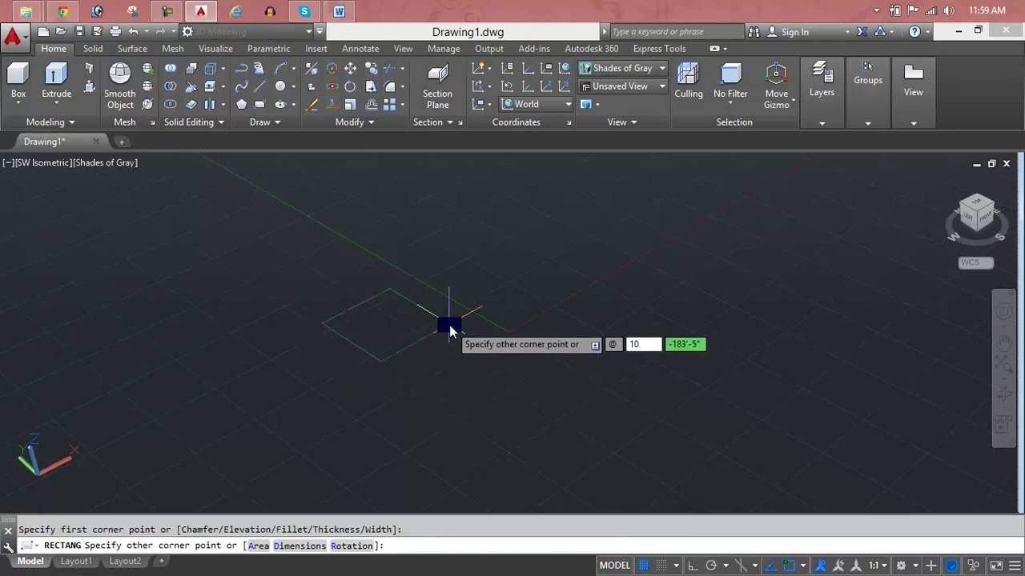
{"action": "type", "text": "'"}
{"action": "key", "text": "Tab"}
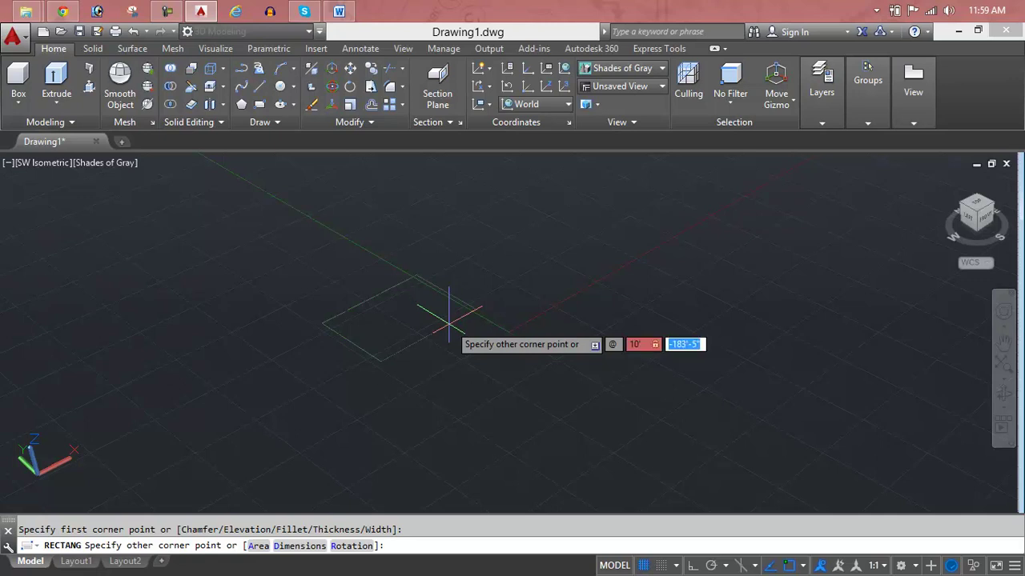
{"action": "type", "text": "8"}
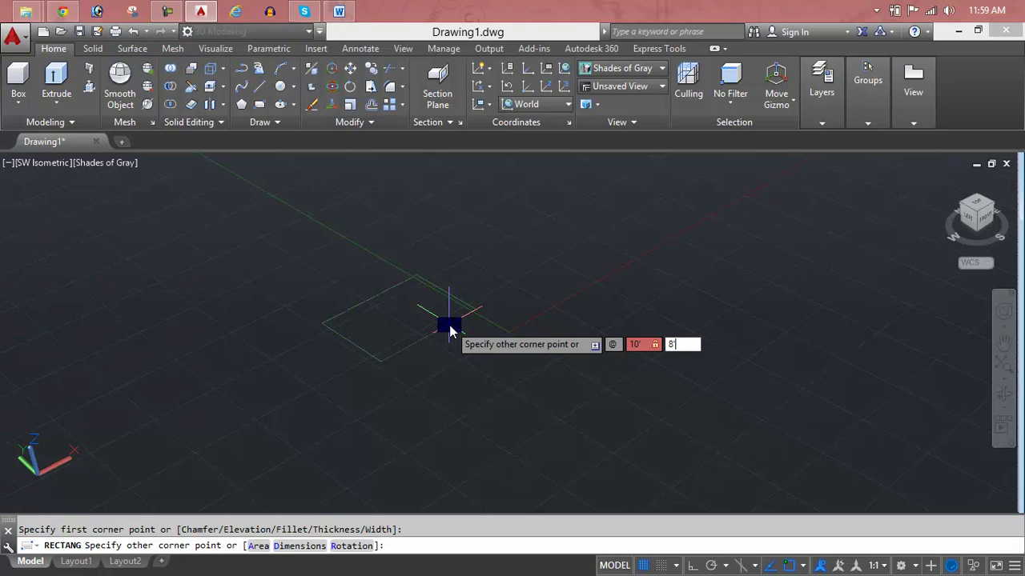
{"action": "key", "text": "Return"}
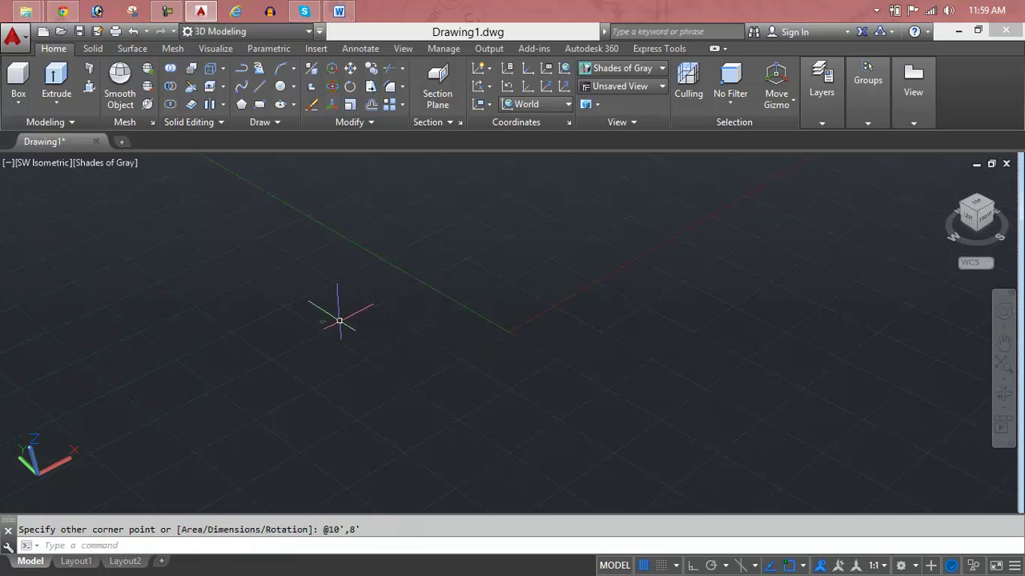
Pan around, then zoom All to fit the whole drawing in view.
{"action": "mouse_move", "coordinate": [184, 325]}
{"action": "middle_mouse_down"}
{"action": "mouse_move", "coordinate": [253, 350]}
{"action": "mouse_move", "coordinate": [781, 301]}
{"action": "middle_mouse_up"}
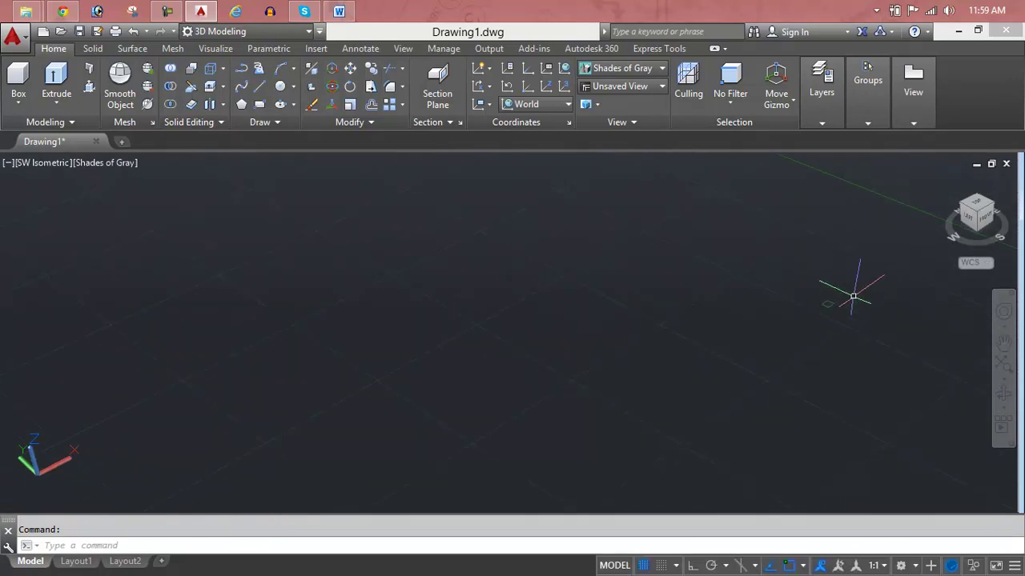
{"action": "left_click", "coordinate": [1003, 341]}
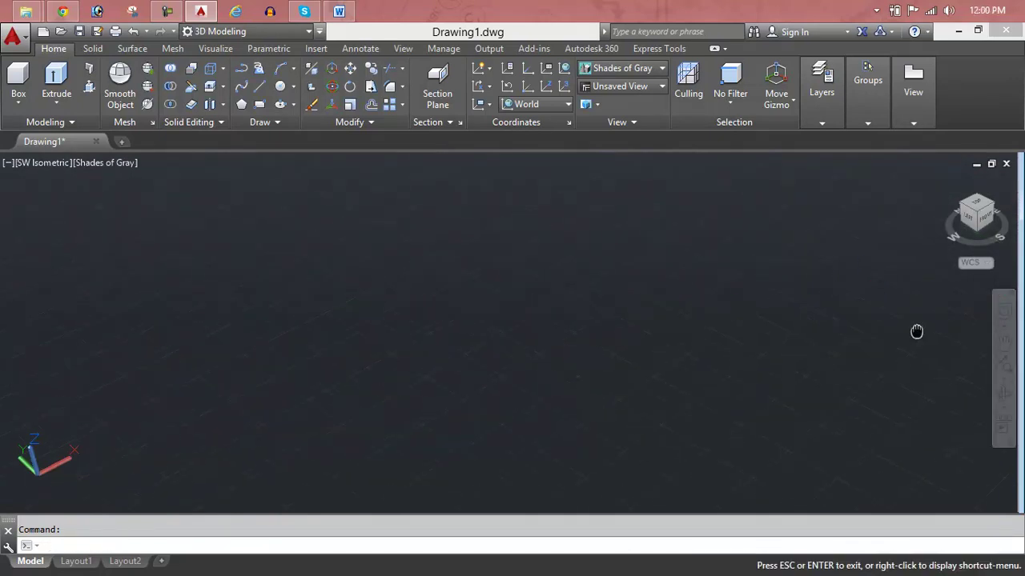
{"action": "left_click_drag", "start_coordinate": [821, 349], "coordinate": [681, 377]}
{"action": "key", "text": "Escape"}
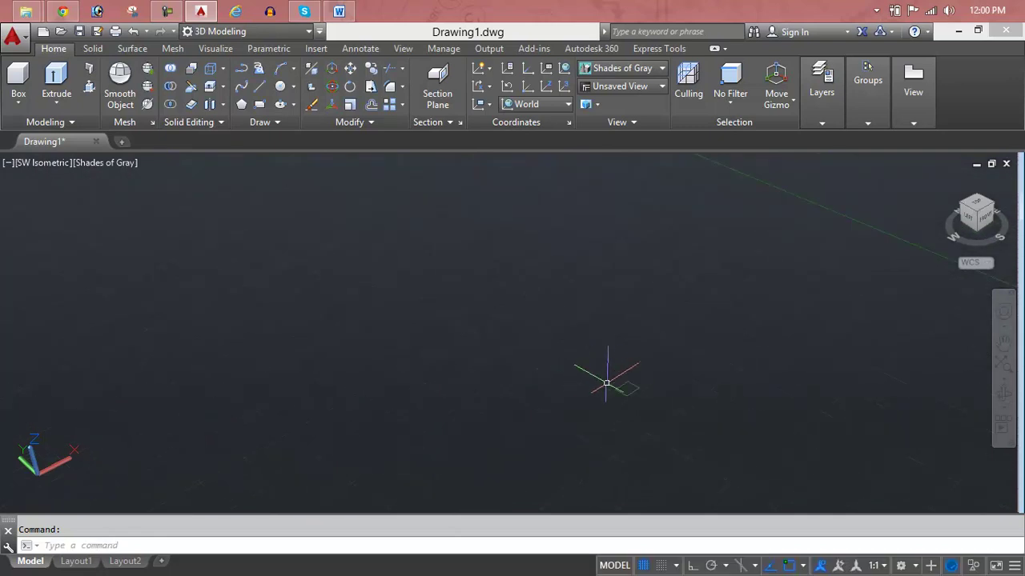
{"action": "middle_click_drag", "start_coordinate": [681, 416], "coordinate": [546, 383]}
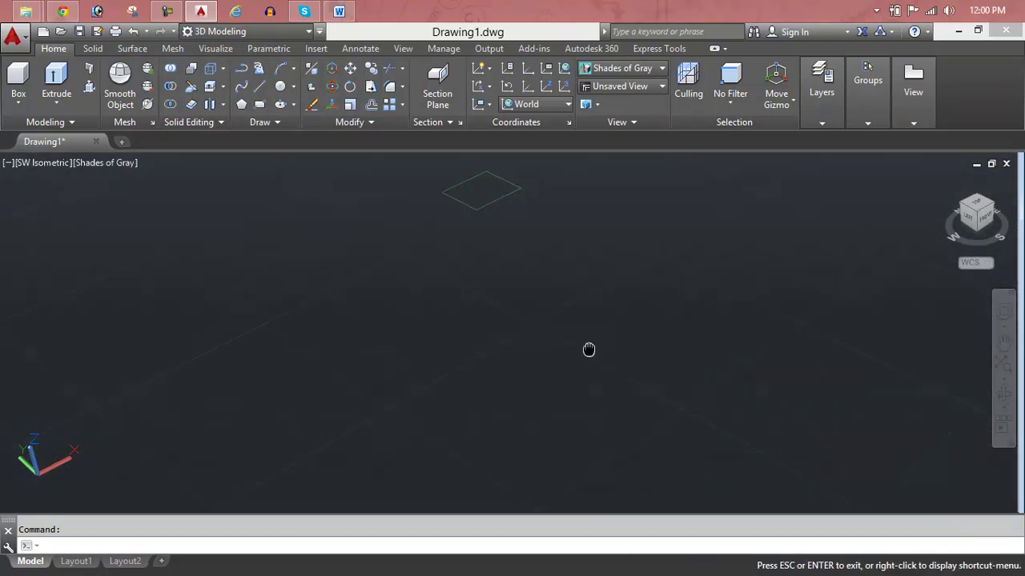
{"action": "left_click_drag", "start_coordinate": [547, 384], "coordinate": [565, 407]}
{"action": "key", "text": "Escape"}
{"action": "type", "text": "z"}
{"action": "key", "text": "Return"}
{"action": "type", "text": "a"}
{"action": "key", "text": "Return"}
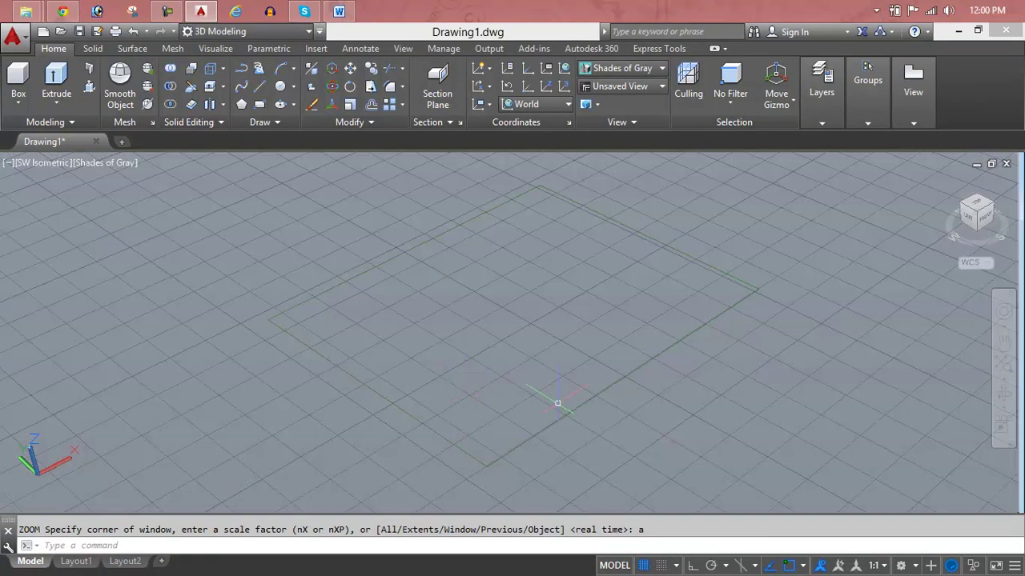
Keep the Shades of Gray visual style for the model.
{"action": "left_click", "coordinate": [558, 413]}
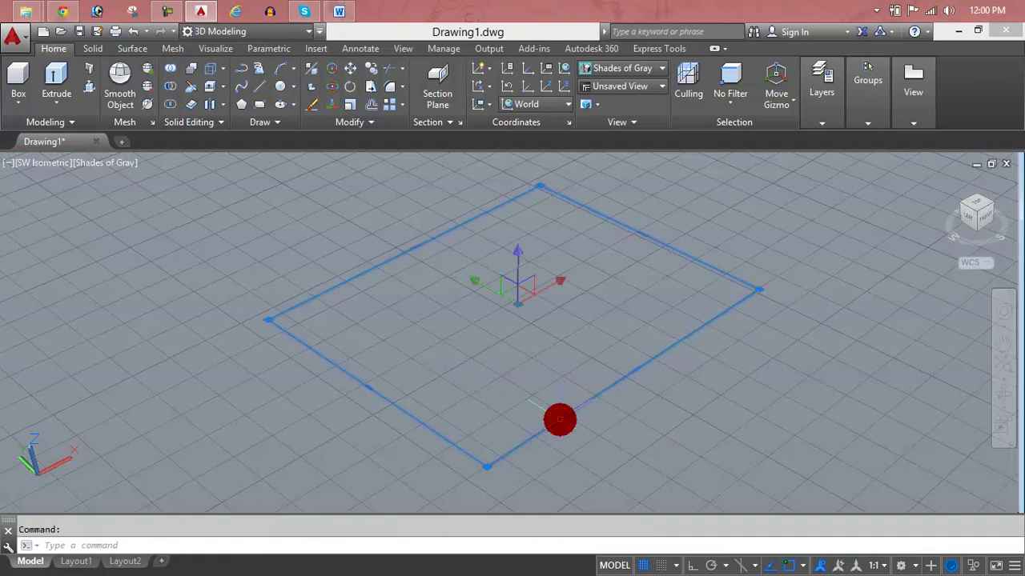
{"action": "scroll", "coordinate": [558, 411], "scroll_direction": "down", "scroll_amount": 1}
{"action": "middle_click_drag", "start_coordinate": [530, 429], "coordinate": [525, 430]}
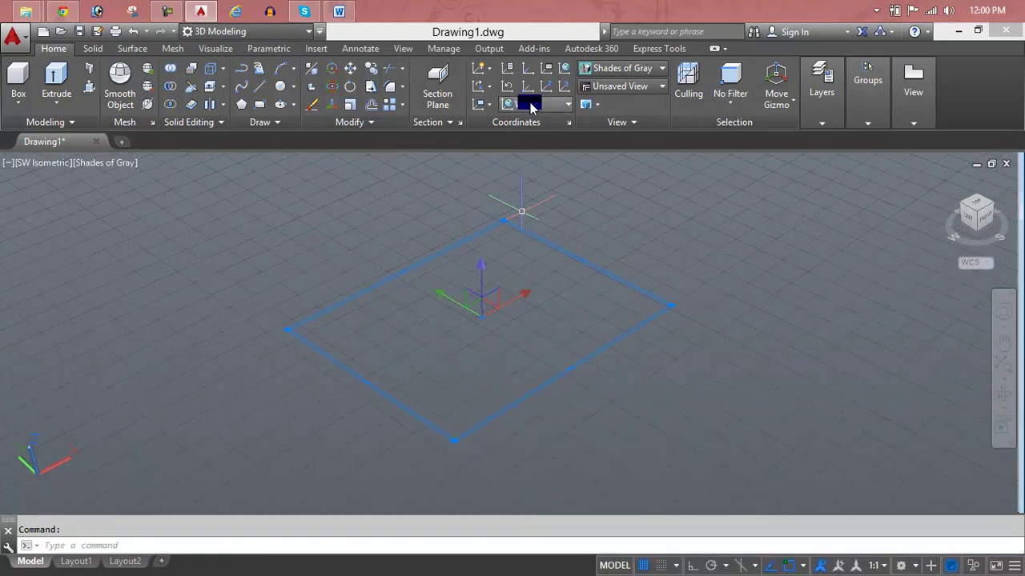
{"action": "left_click", "coordinate": [593, 70]}
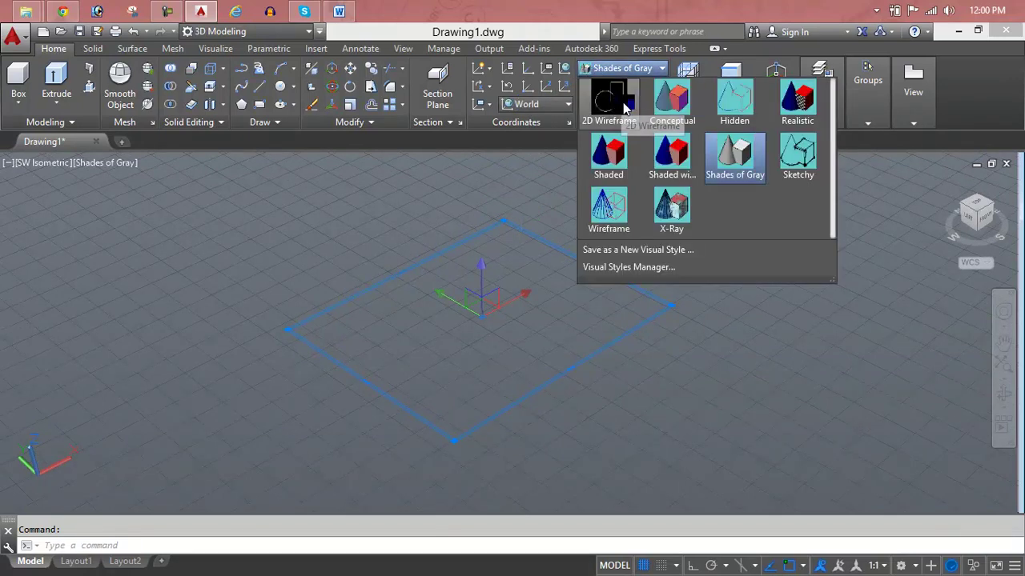
{"action": "left_click", "coordinate": [736, 161]}
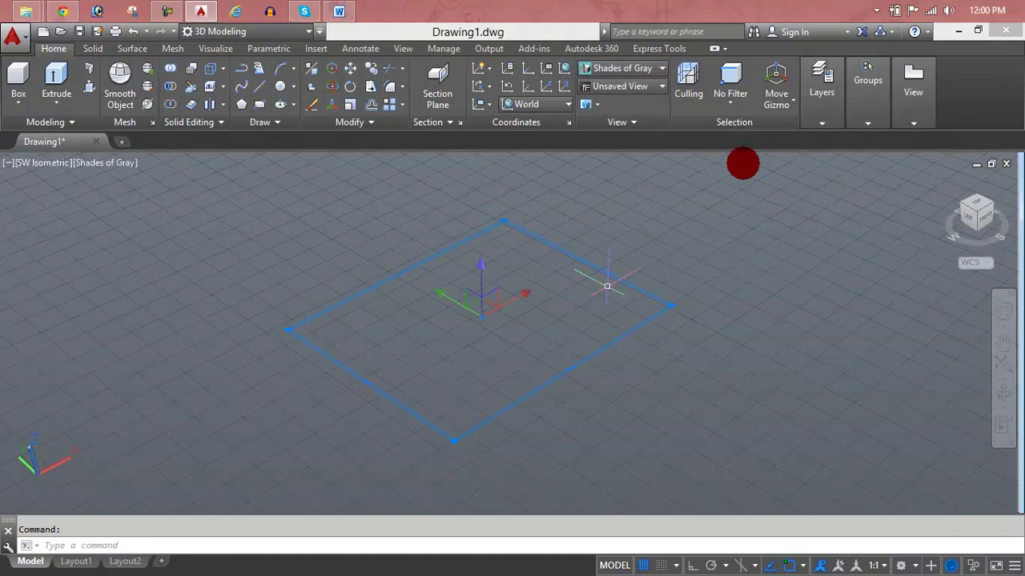
{"action": "key", "text": "Escape"}
Extrude the rectangle 3' high into a solid box.
{"action": "left_click", "coordinate": [613, 275]}
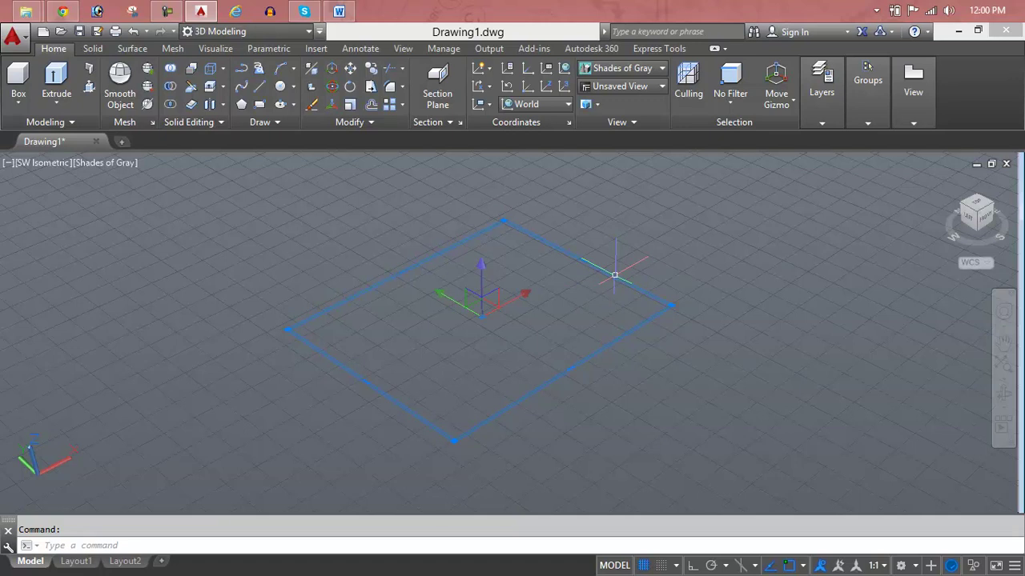
{"action": "type", "text": "ext"}
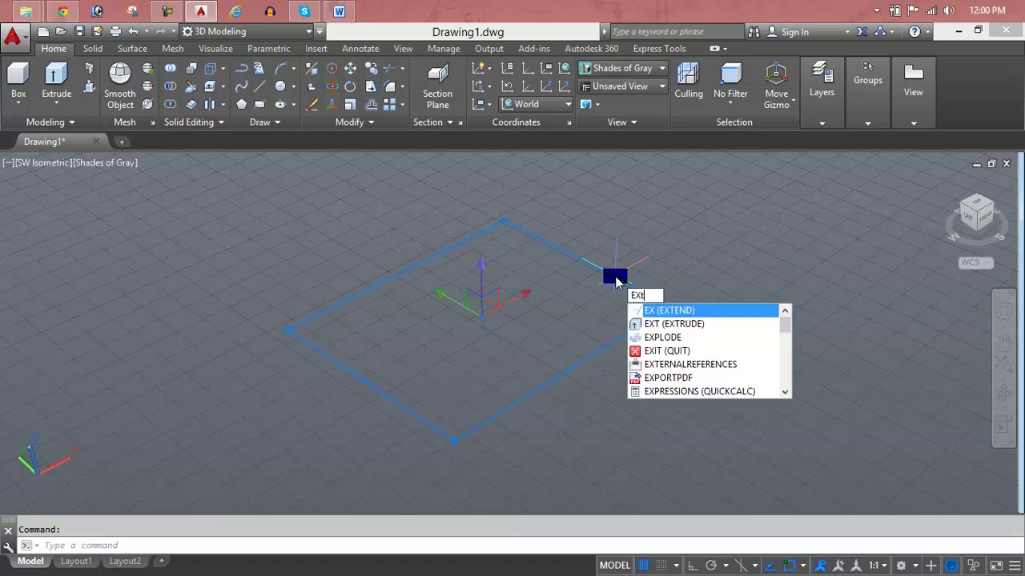
{"action": "key", "text": "Return"}
{"action": "scroll", "coordinate": [609, 264], "scroll_direction": "down", "scroll_amount": 2}
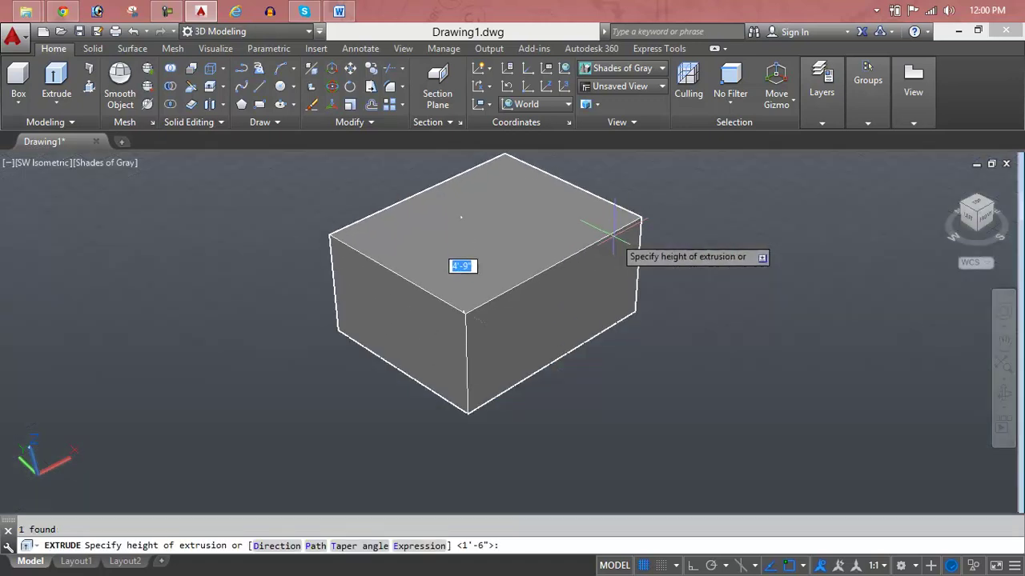
{"action": "type", "text": "3"}
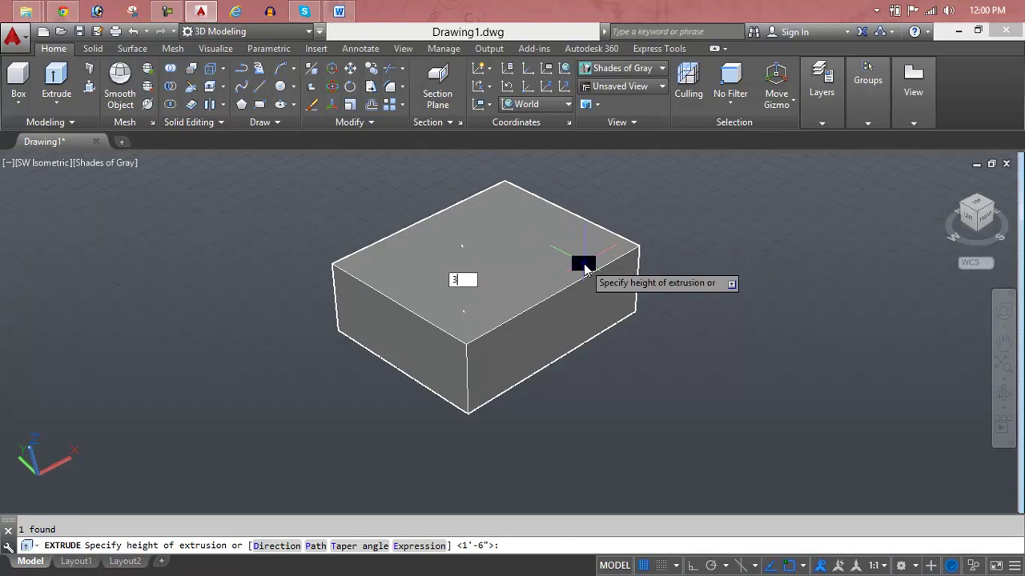
{"action": "key", "text": "Return"}
{"action": "middle_click_drag", "start_coordinate": [571, 262], "coordinate": [524, 286]}
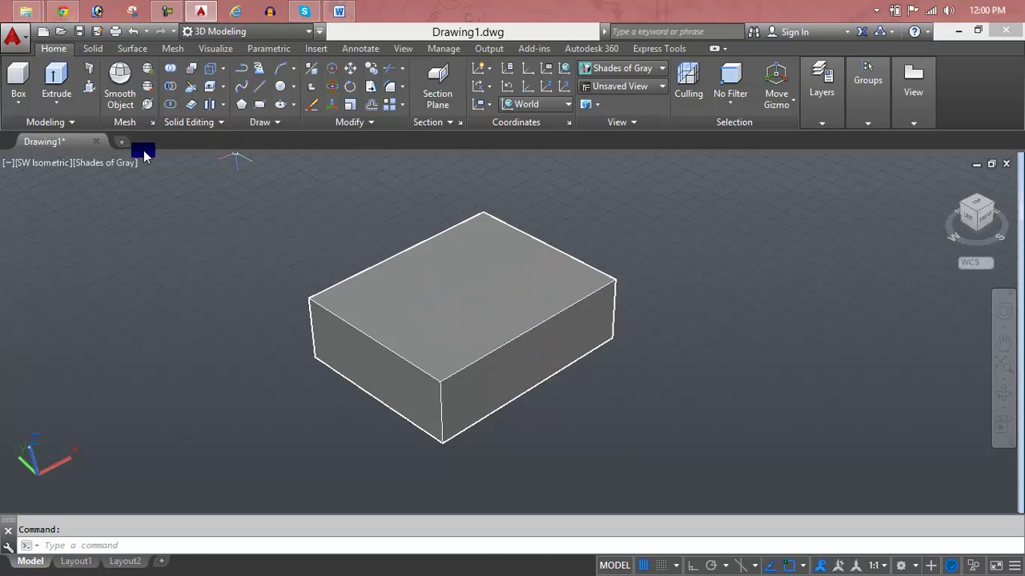
Switch to 2D Wireframe and draw a circle on the box's top face.
{"action": "left_click", "coordinate": [123, 164]}
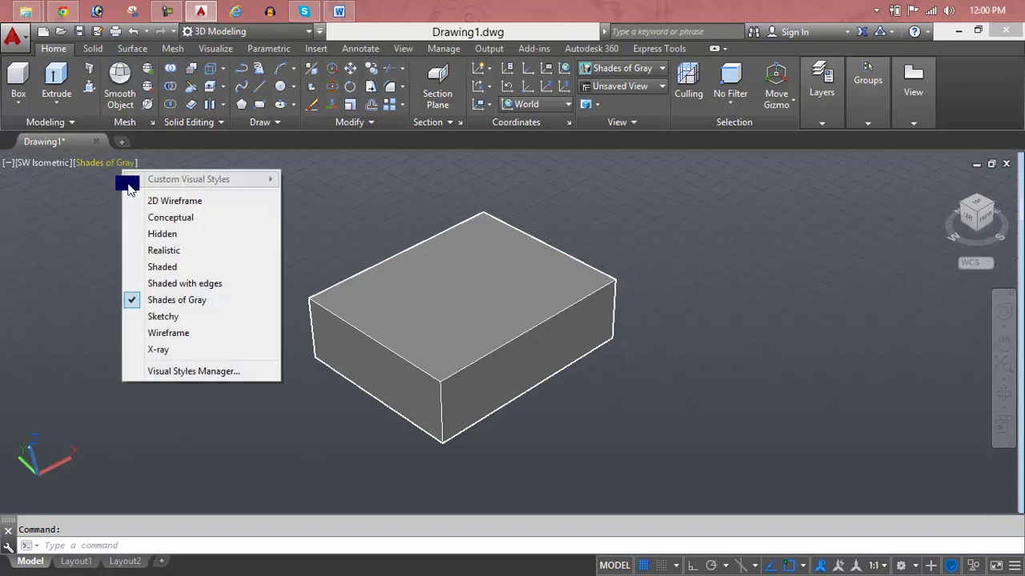
{"action": "left_click", "coordinate": [142, 198]}
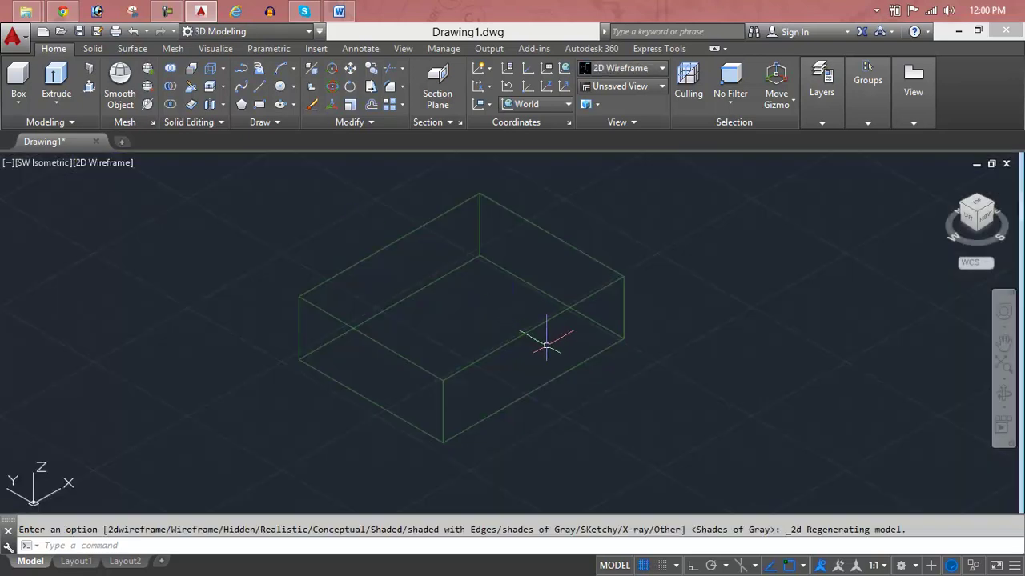
{"action": "type", "text": "cl"}
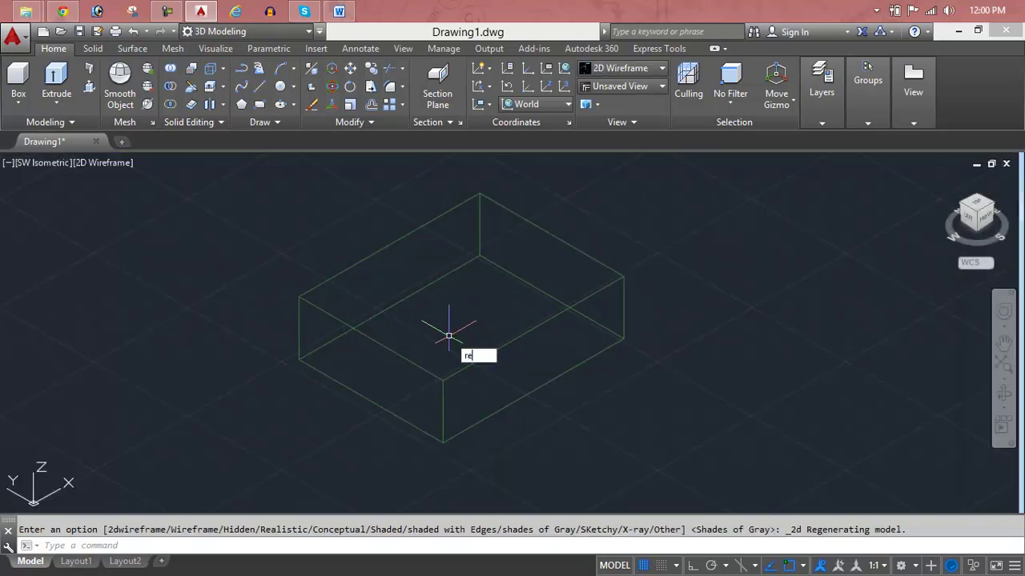
{"action": "key", "text": "Escape"}
{"action": "type", "text": "c"}
{"action": "key", "text": "Return"}
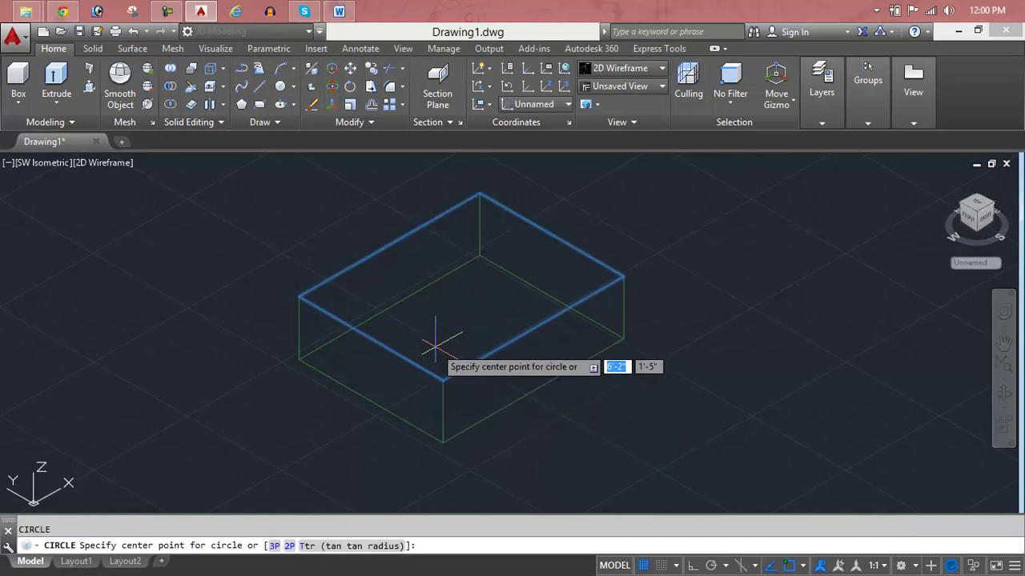
{"action": "left_click", "coordinate": [436, 348]}
{"action": "left_click", "coordinate": [456, 329]}
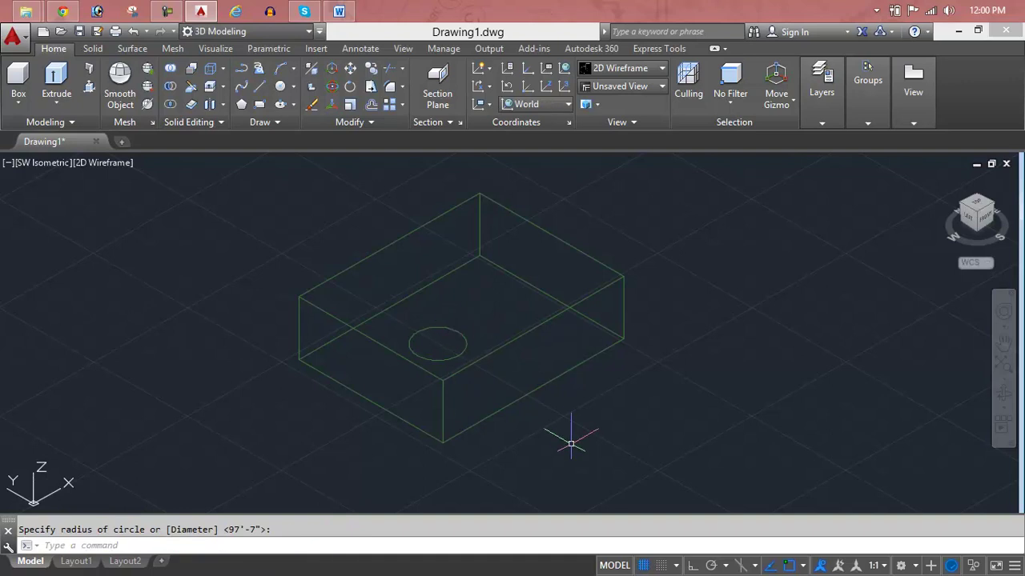
{"action": "key", "text": "Escape"}
Extrude the circle upward into a tall cylinder rising above the box.
{"action": "type", "text": "EXT"}
{"action": "key", "text": "Return"}
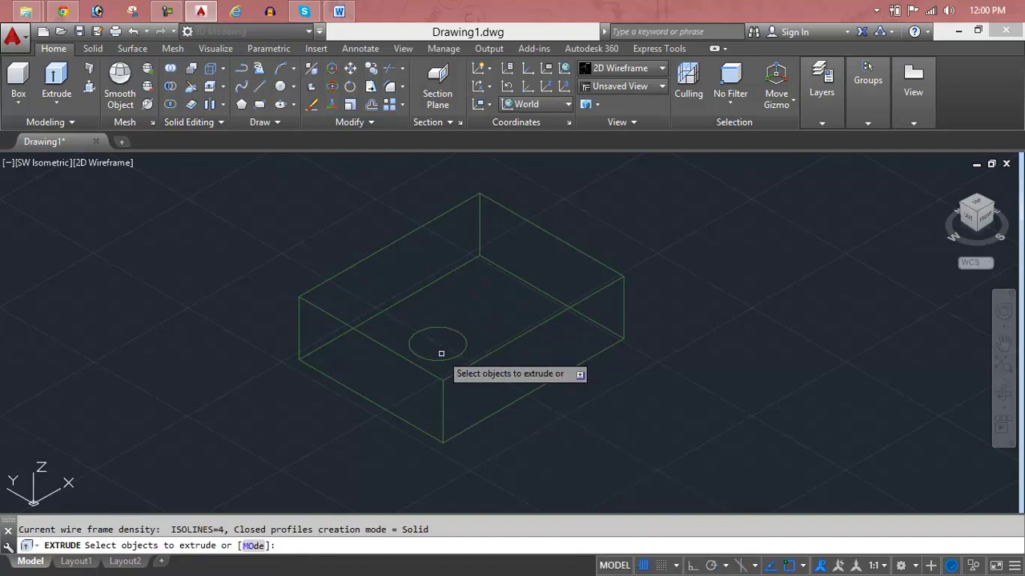
{"action": "left_click", "coordinate": [441, 355]}
{"action": "right_click", "coordinate": [442, 350]}
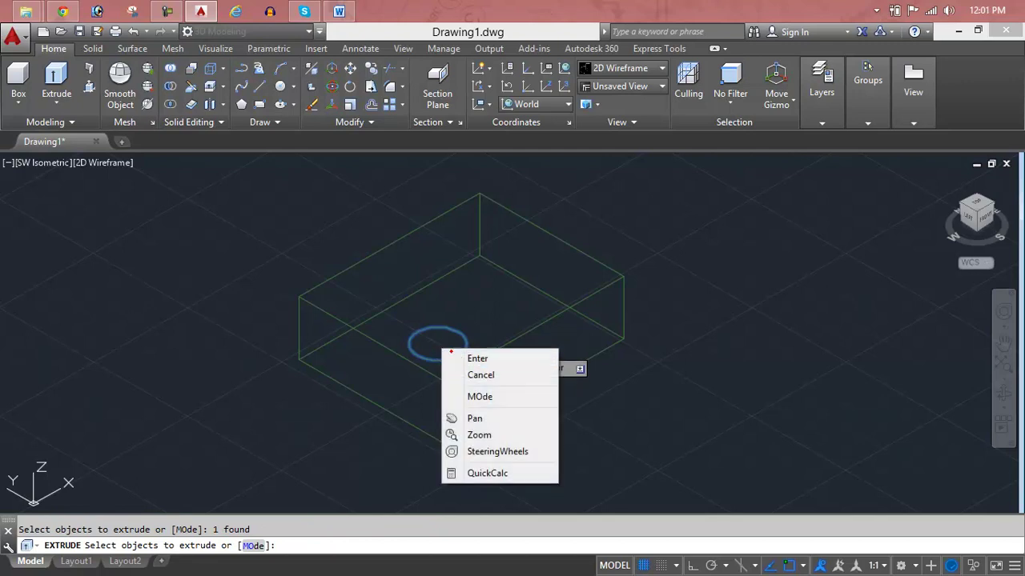
{"action": "left_click", "coordinate": [477, 359]}
{"action": "scroll", "coordinate": [433, 224], "scroll_direction": "down", "scroll_amount": 3}
{"action": "middle_click_drag", "start_coordinate": [441, 229], "coordinate": [451, 288]}
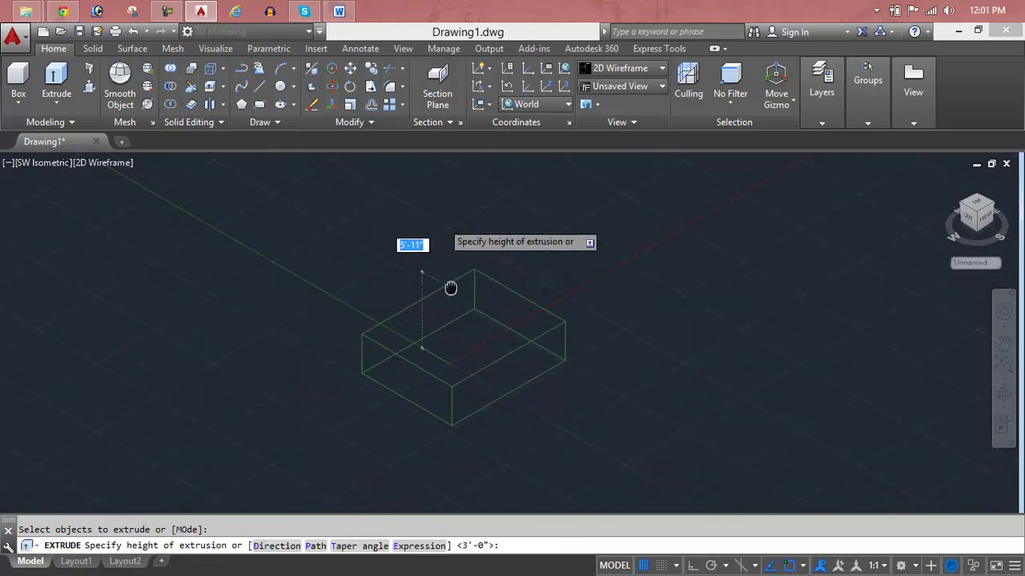
{"action": "left_click", "coordinate": [458, 206]}
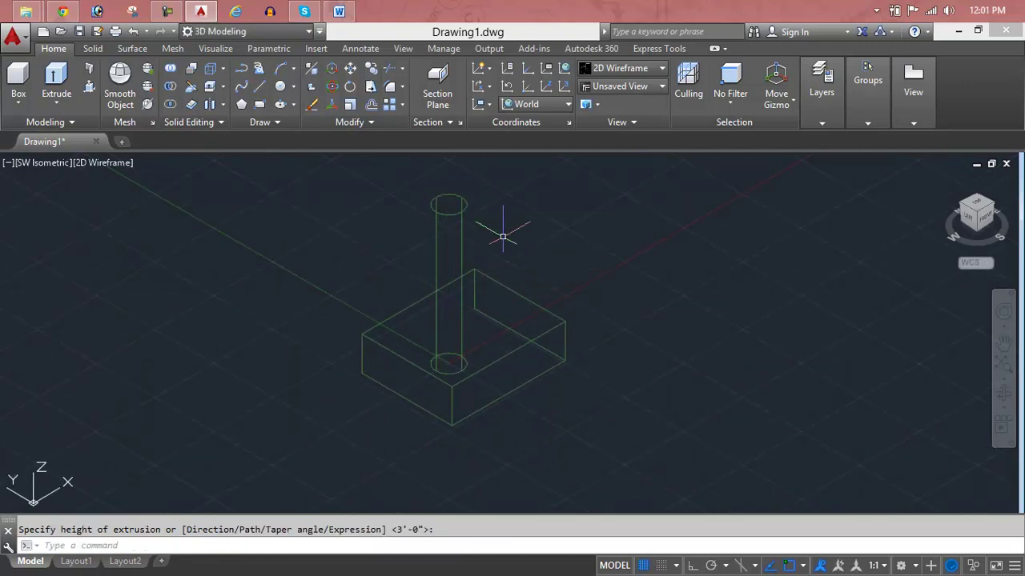
{"action": "key", "text": "Escape"}
{"action": "type", "text": "S"}
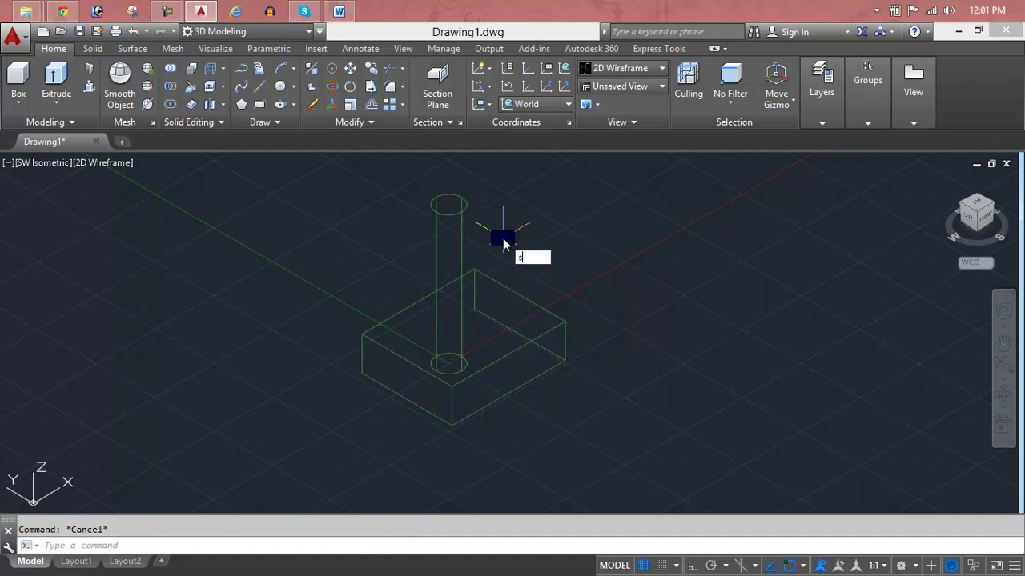
{"action": "type", "text": "HADE"}
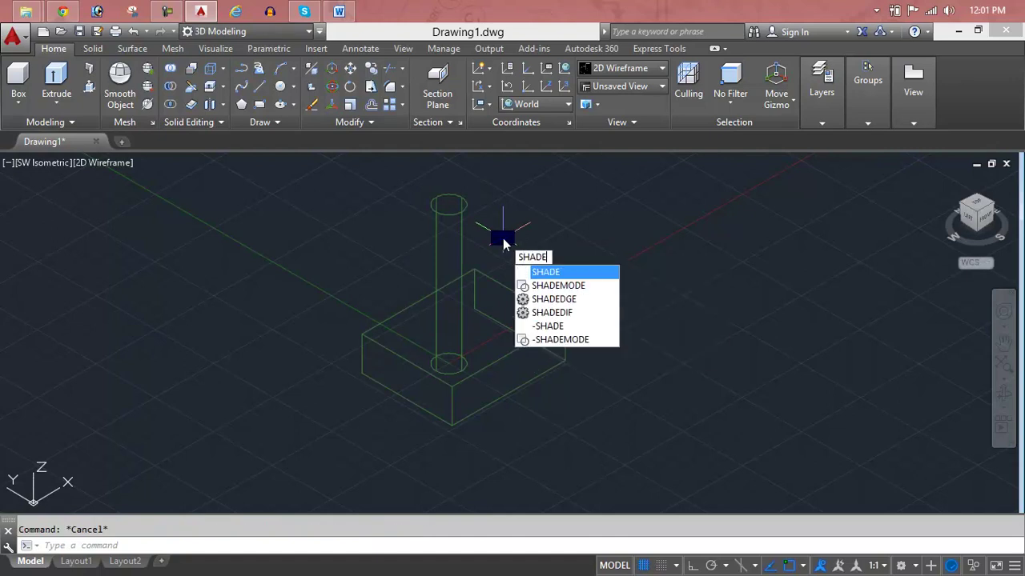
Shade the box and cylinder using the Shades of Gray visual style.
{"action": "key", "text": "Return"}
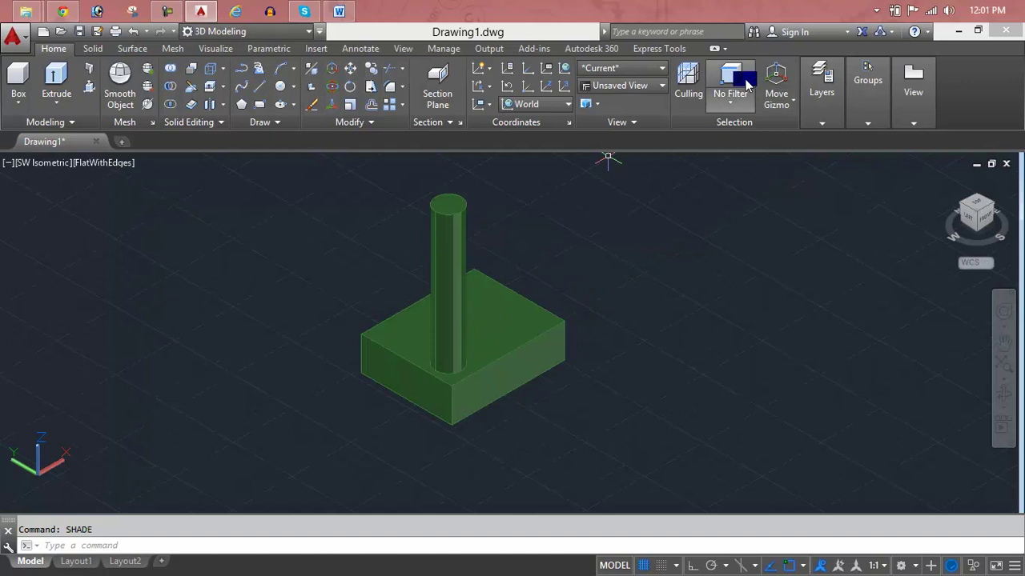
{"action": "left_click", "coordinate": [654, 68]}
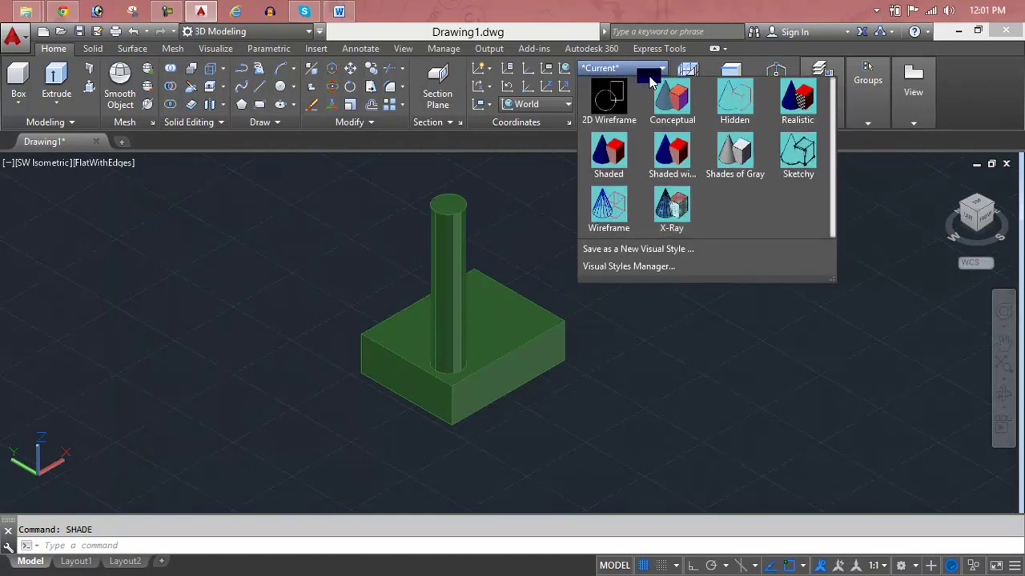
{"action": "left_click", "coordinate": [731, 162]}
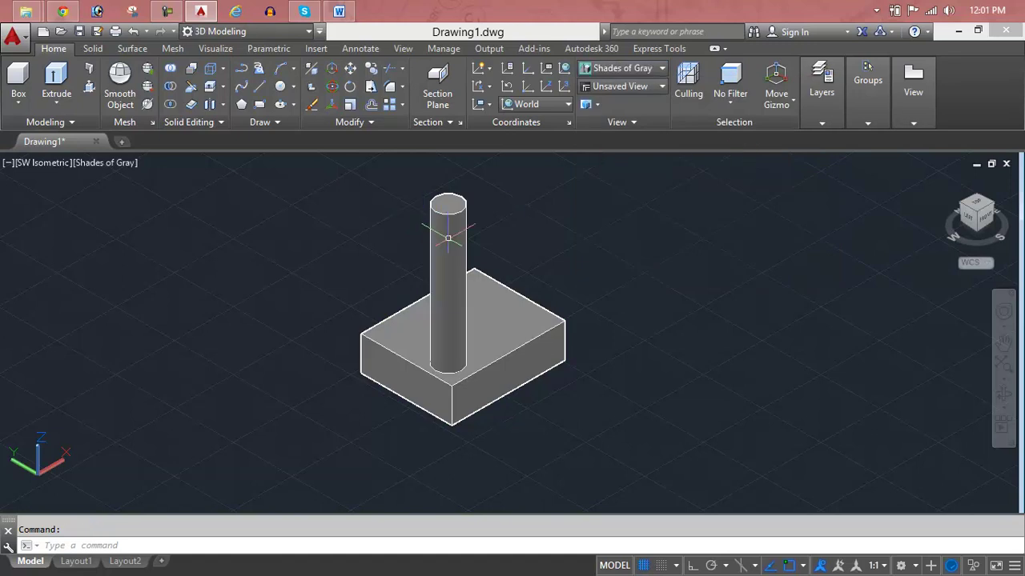
{"action": "scroll", "coordinate": [463, 266], "scroll_direction": "up", "scroll_amount": 2}
{"action": "left_click", "coordinate": [449, 265]}
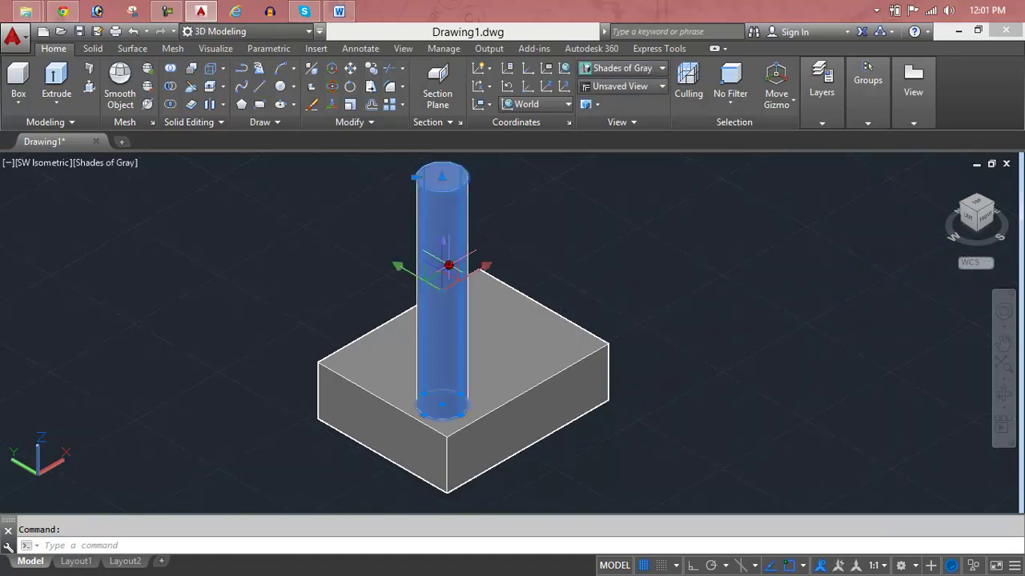
{"action": "left_click", "coordinate": [546, 437]}
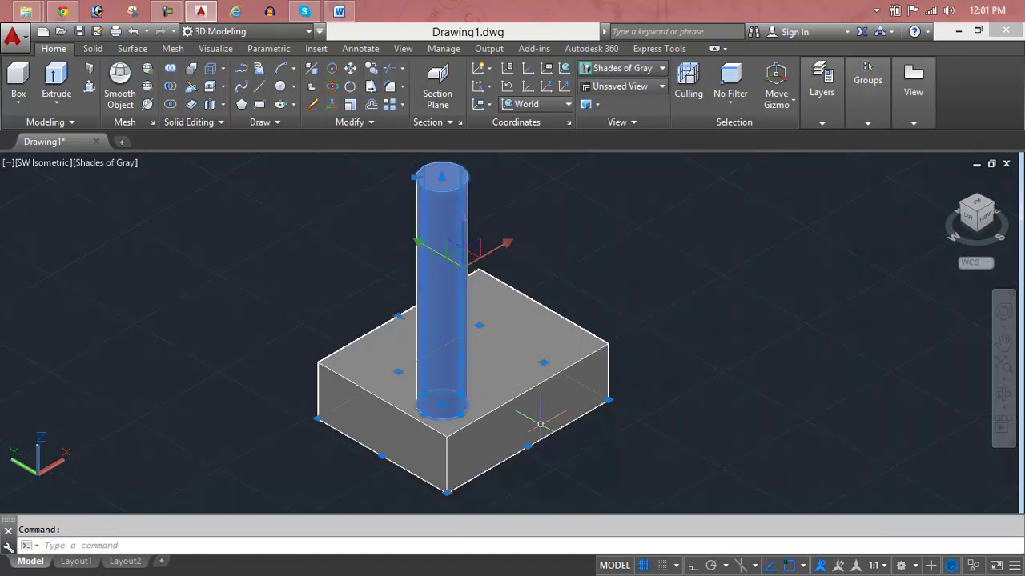
{"action": "key", "text": "Escape"}
{"action": "left_click", "coordinate": [536, 410]}
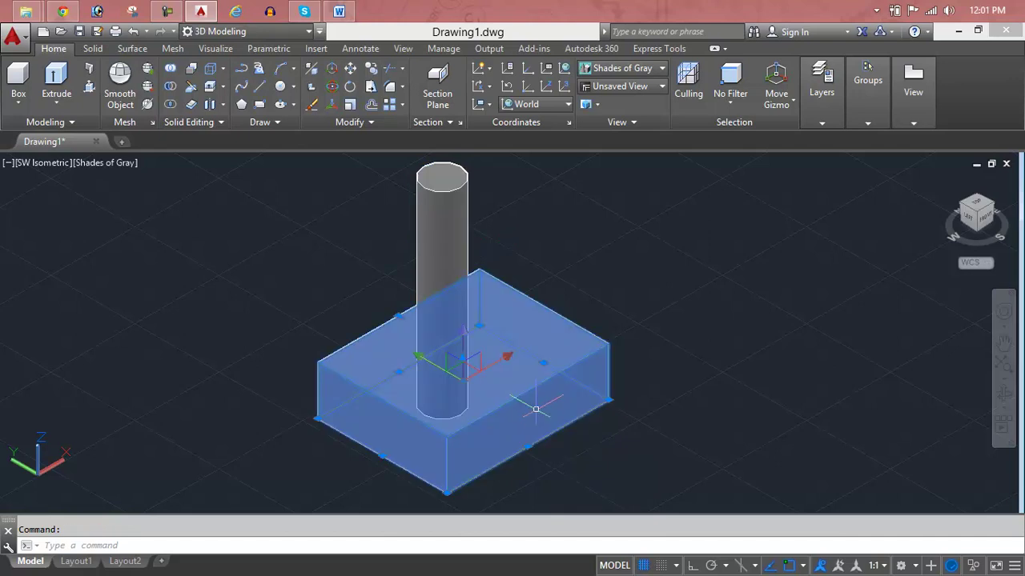
{"action": "key", "text": "Escape"}
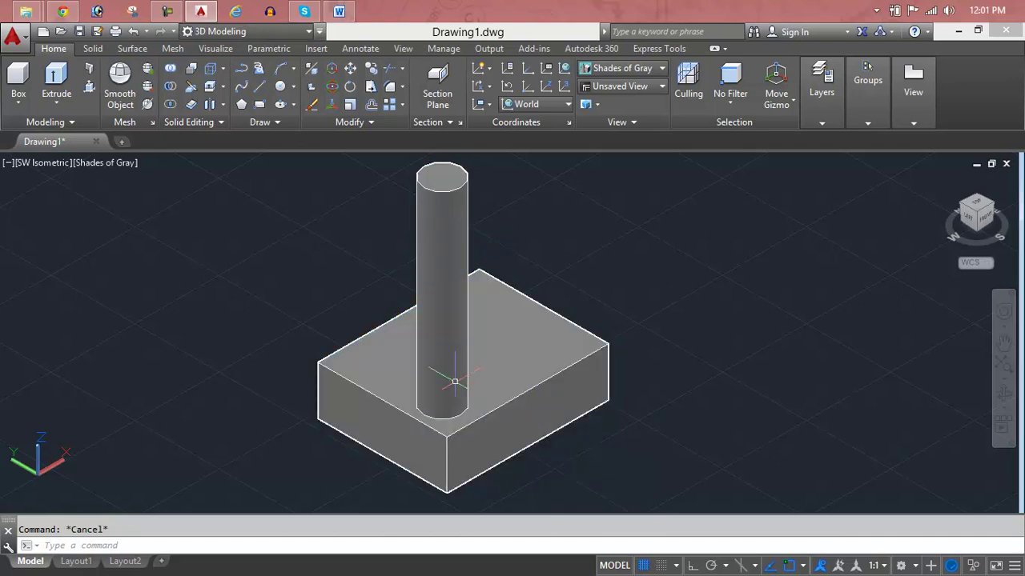
{"action": "left_click", "coordinate": [454, 381]}
{"action": "left_click", "coordinate": [443, 404]}
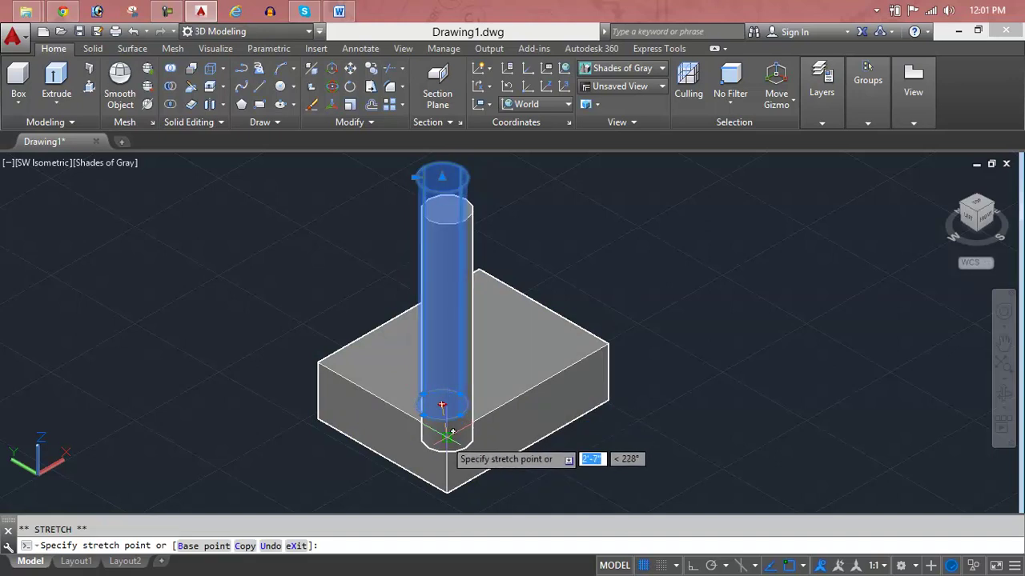
{"action": "left_click", "coordinate": [433, 431]}
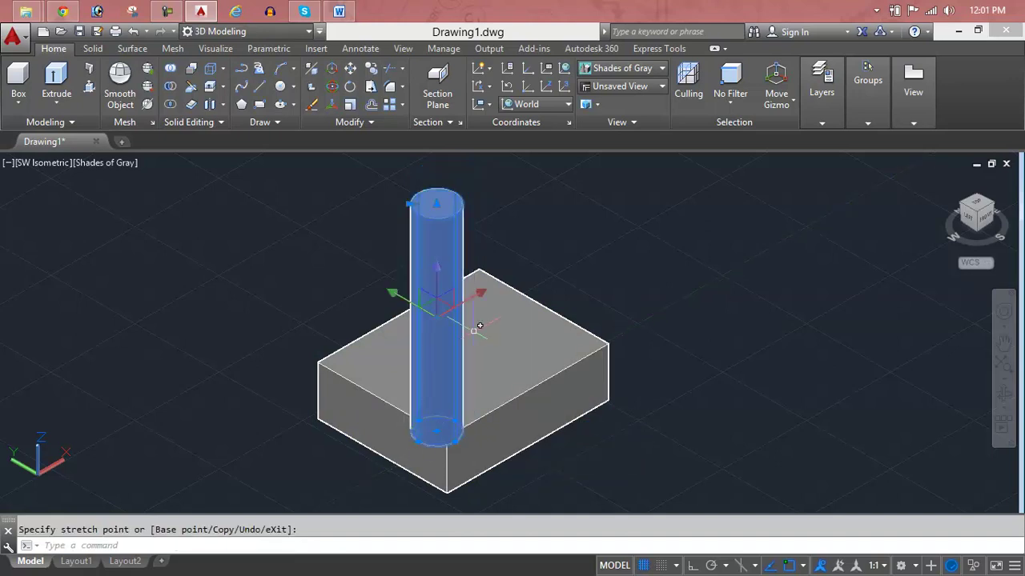
{"action": "key", "text": "ctrl+z"}
{"action": "scroll", "coordinate": [518, 343], "scroll_direction": "down", "scroll_amount": 1}
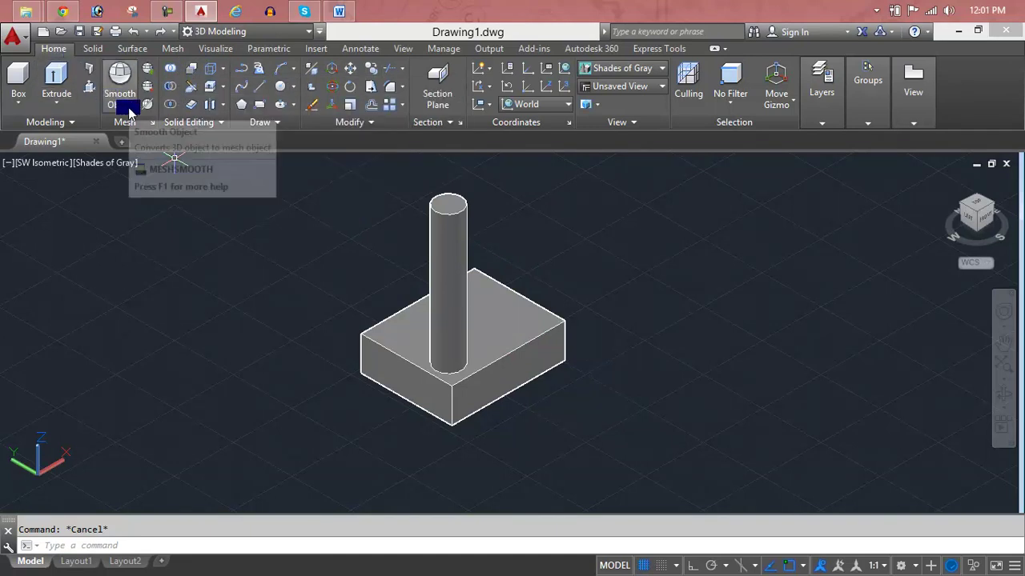
Run Interfere with the box as the first set and the cylinder as the second.
{"action": "left_click", "coordinate": [191, 70]}
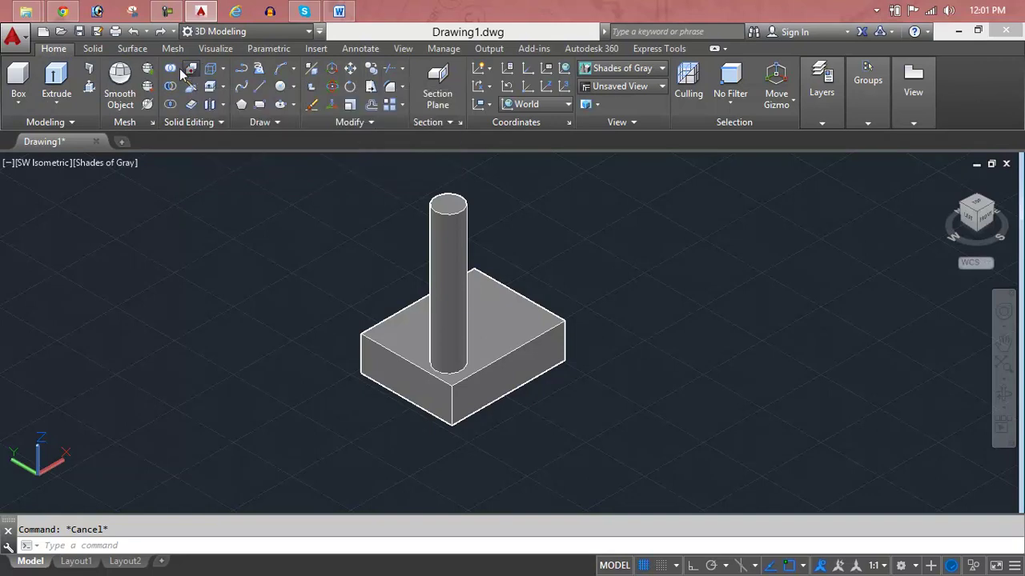
{"action": "left_click", "coordinate": [505, 360]}
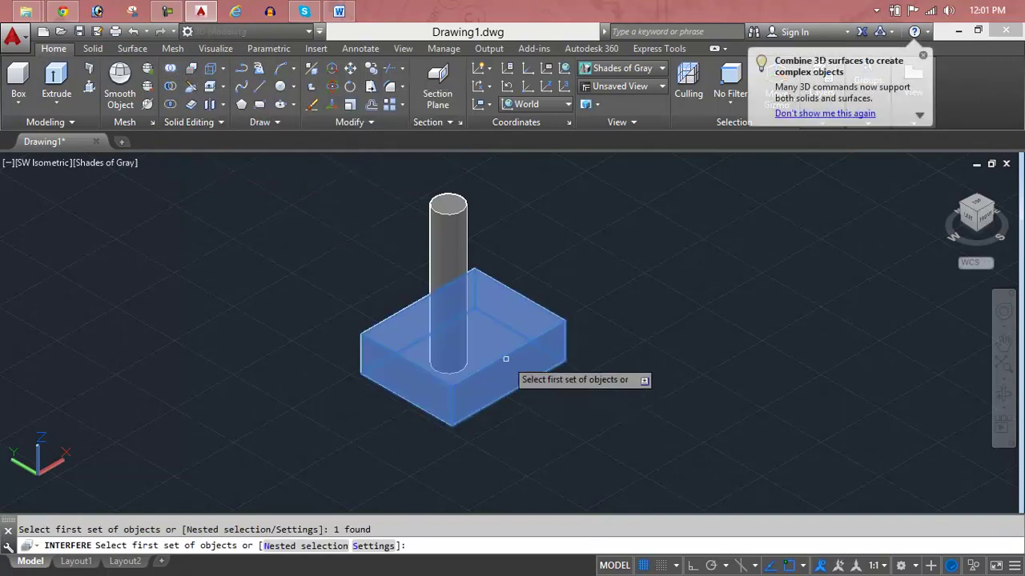
{"action": "key", "text": "Return"}
{"action": "left_click", "coordinate": [451, 301]}
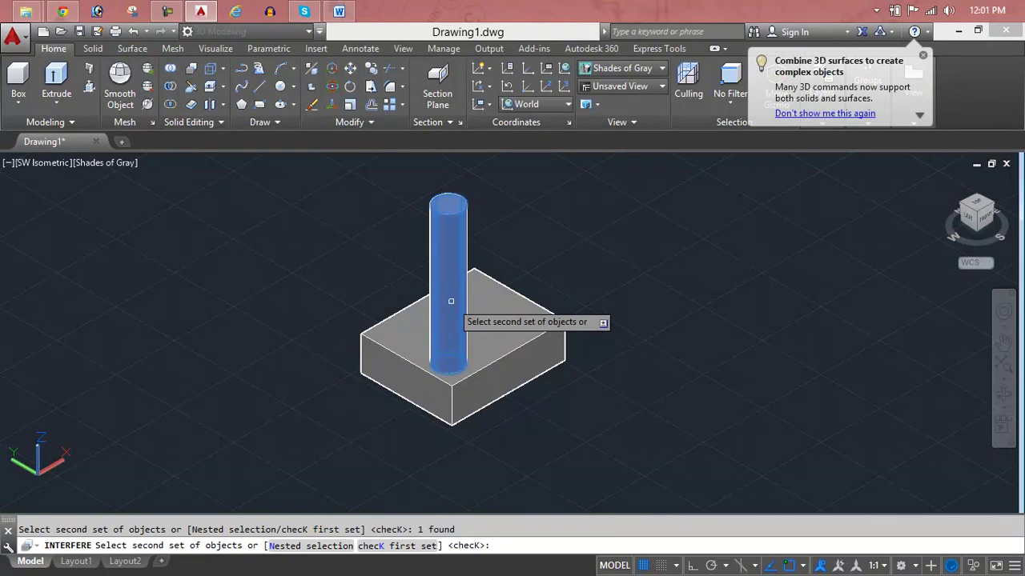
{"action": "key", "text": "Return"}
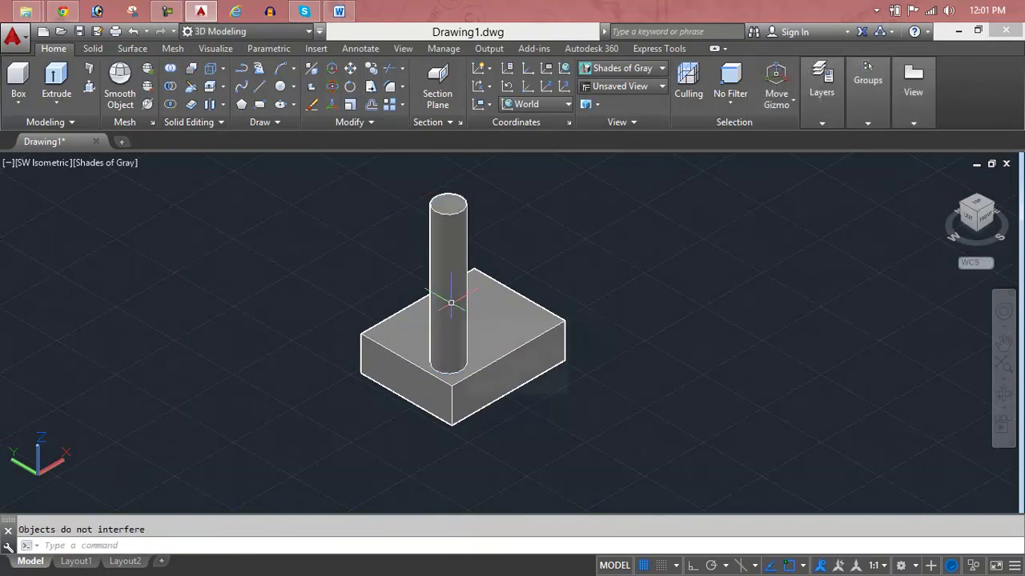
Erase the box and cylinder together with a selection window.
{"action": "left_click", "coordinate": [561, 231]}
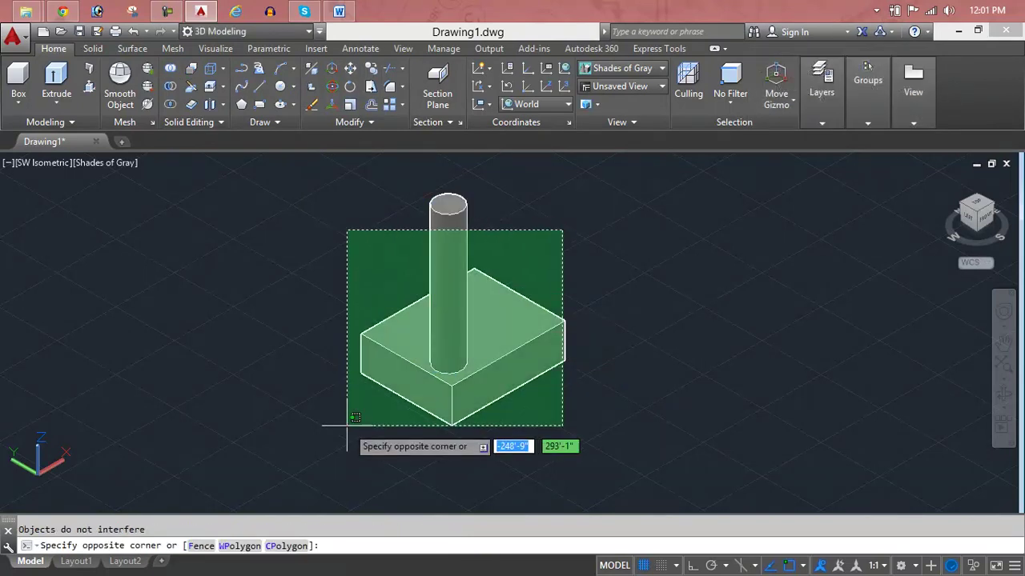
{"action": "left_click", "coordinate": [346, 426]}
{"action": "key", "text": "Delete"}
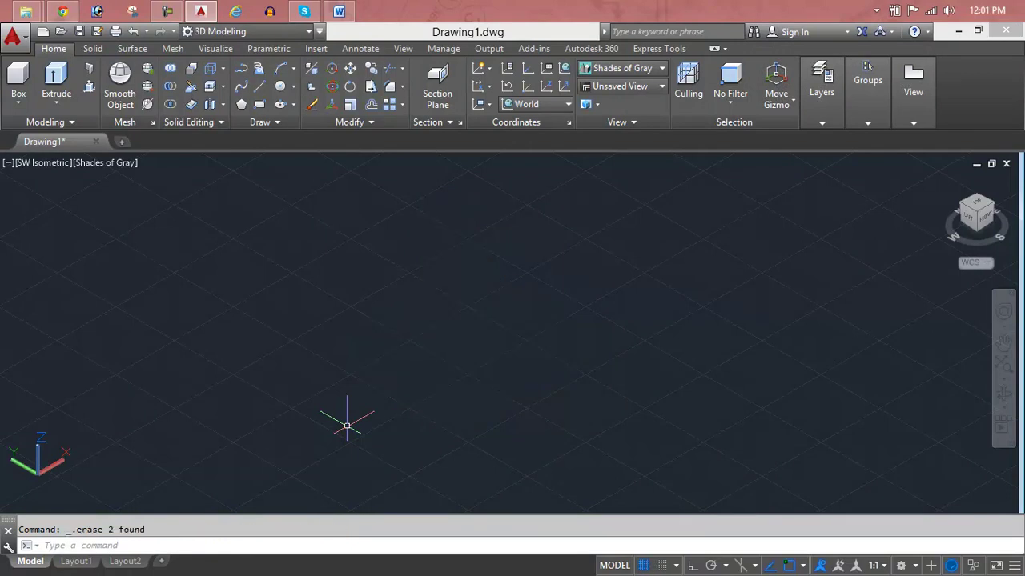
Draw a new rectangle on the ground plane.
{"action": "left_click", "coordinate": [347, 425]}
{"action": "key", "text": "Return"}
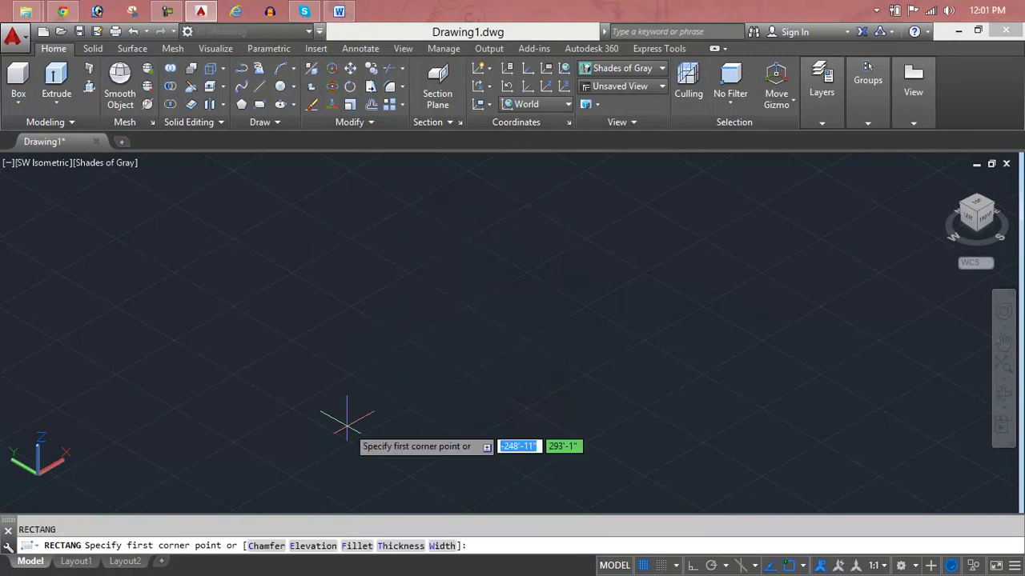
{"action": "left_click", "coordinate": [347, 426]}
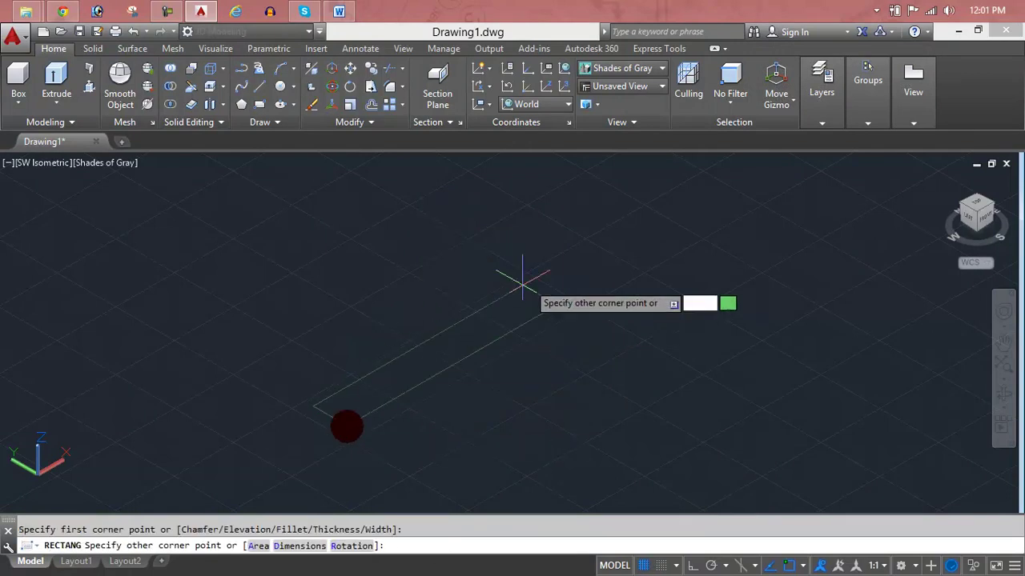
{"action": "left_click", "coordinate": [670, 348]}
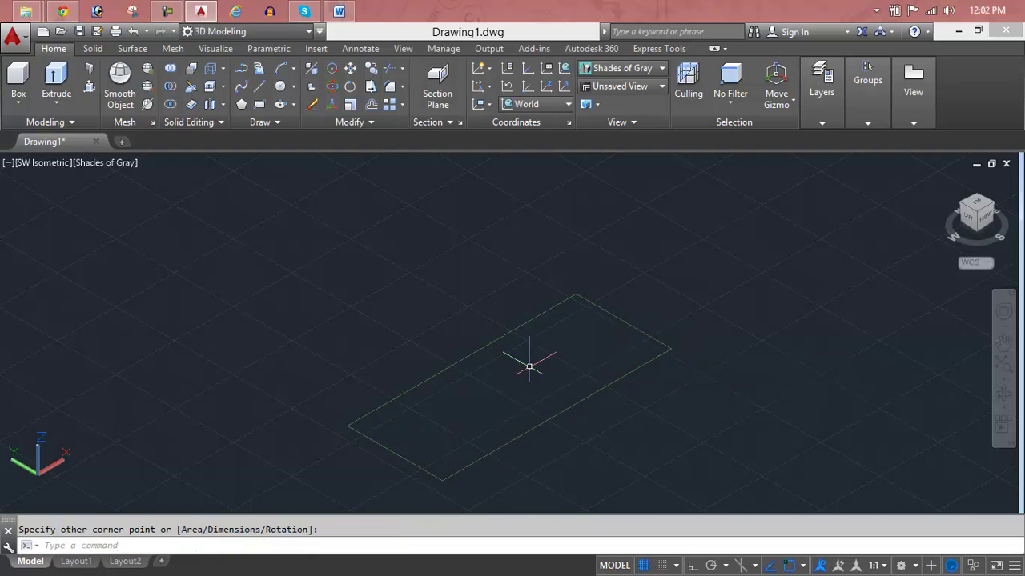
Draw a small circle inside the rectangle near its left end.
{"action": "type", "text": "c"}
{"action": "key", "text": "Return"}
{"action": "left_click", "coordinate": [427, 430]}
{"action": "left_click", "coordinate": [457, 422]}
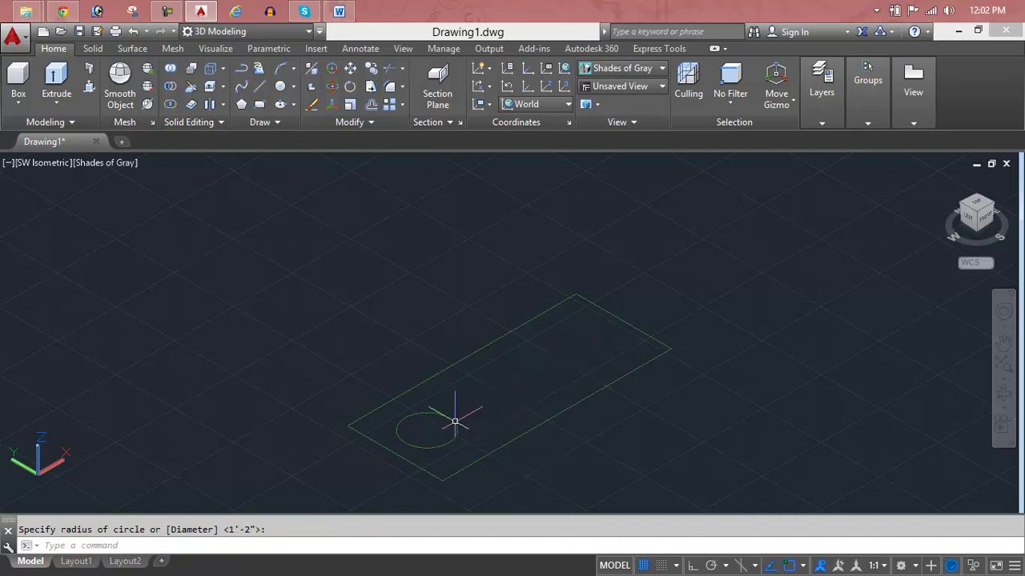
{"action": "key", "text": "Escape"}
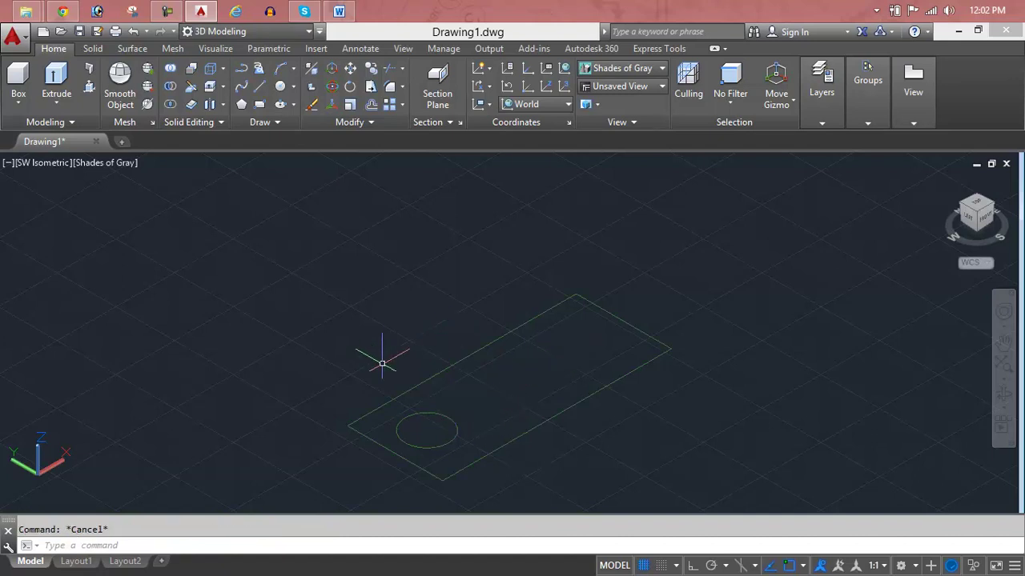
Extrude the rectangle into a solid box and switch the view to 2D Wireframe.
{"action": "type", "text": "ext"}
{"action": "key", "text": "Return"}
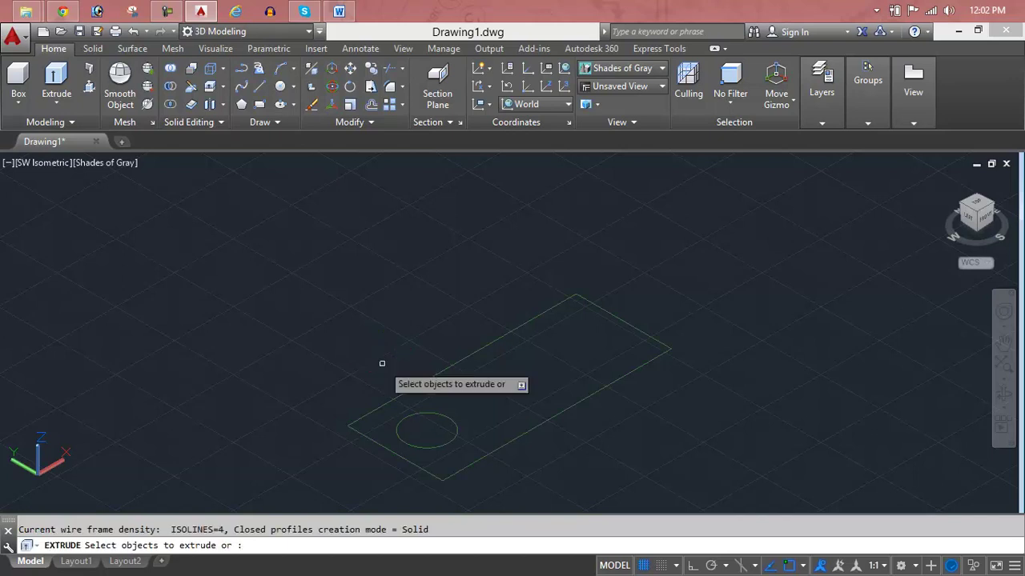
{"action": "left_click", "coordinate": [431, 381]}
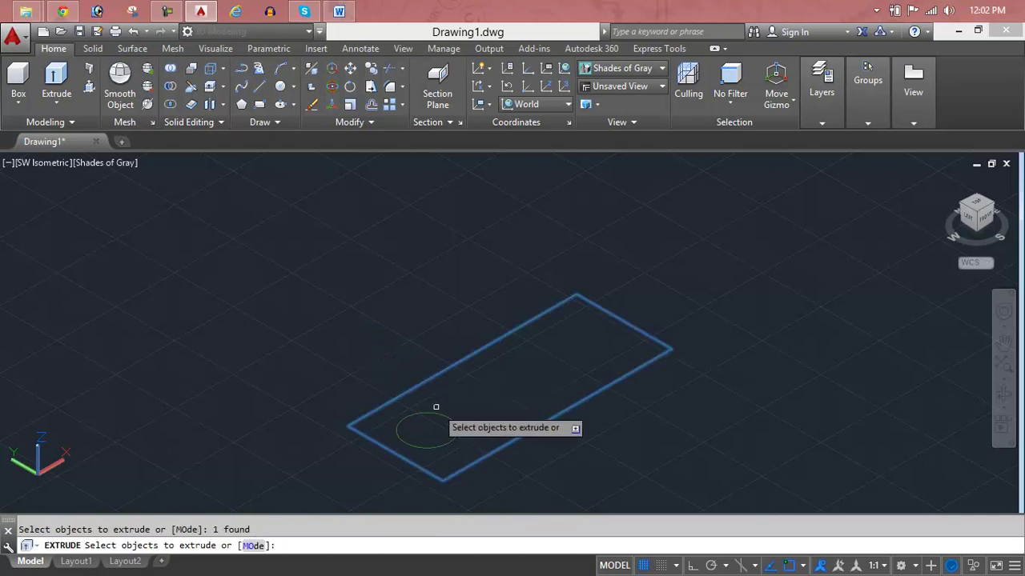
{"action": "right_click", "coordinate": [503, 382]}
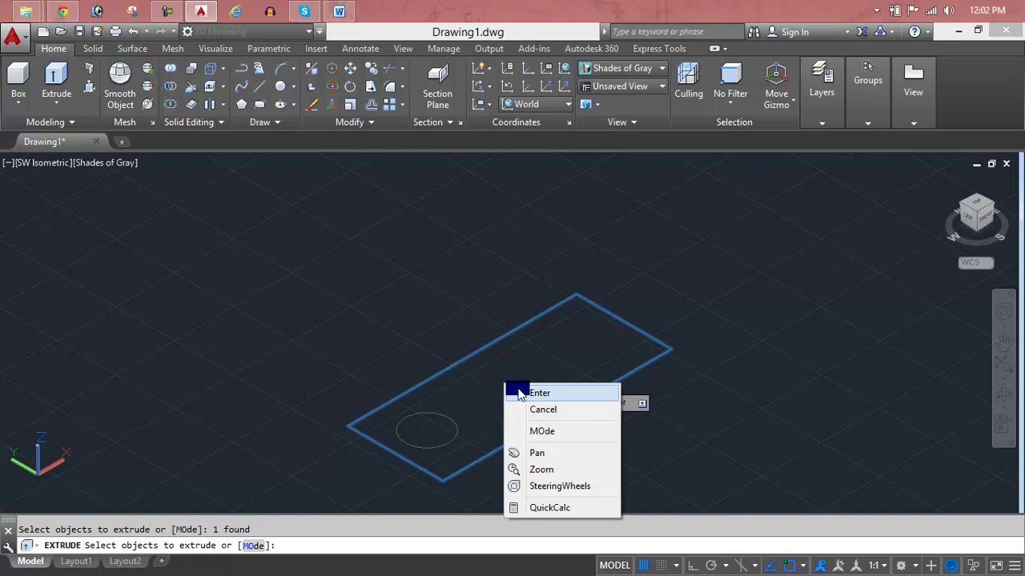
{"action": "left_click", "coordinate": [519, 394]}
{"action": "left_click", "coordinate": [478, 264]}
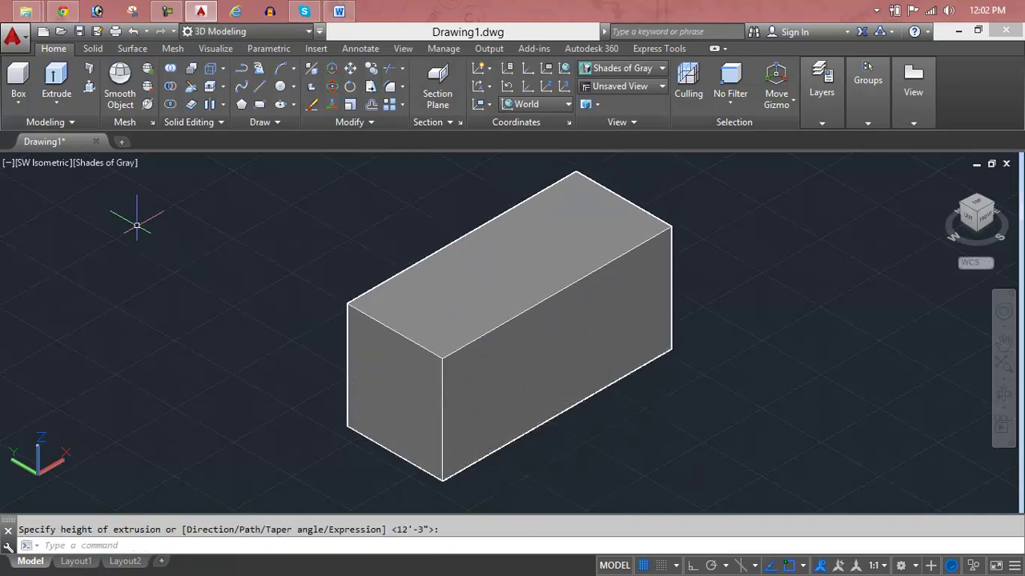
{"action": "left_click", "coordinate": [91, 165]}
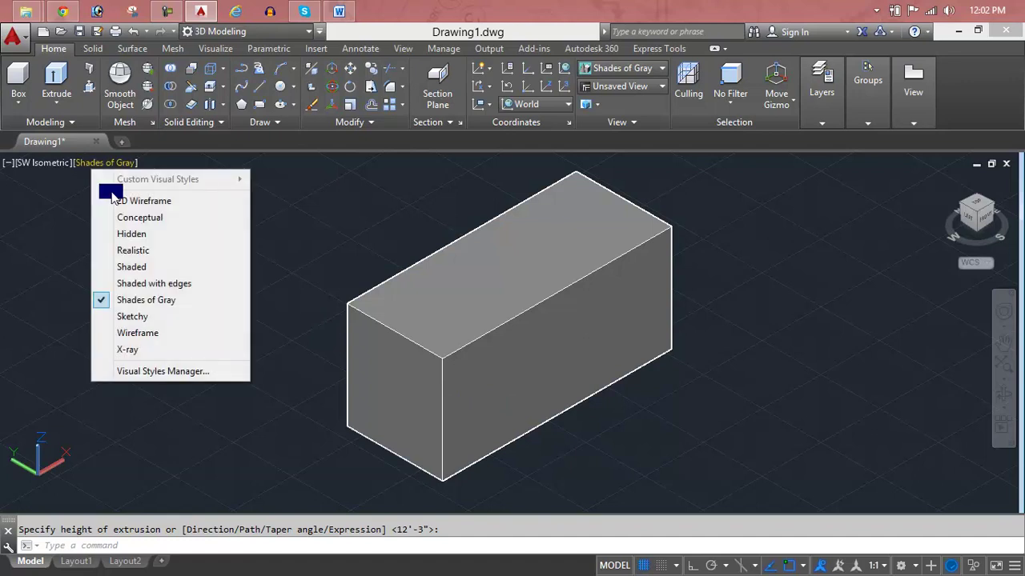
{"action": "left_click", "coordinate": [108, 196]}
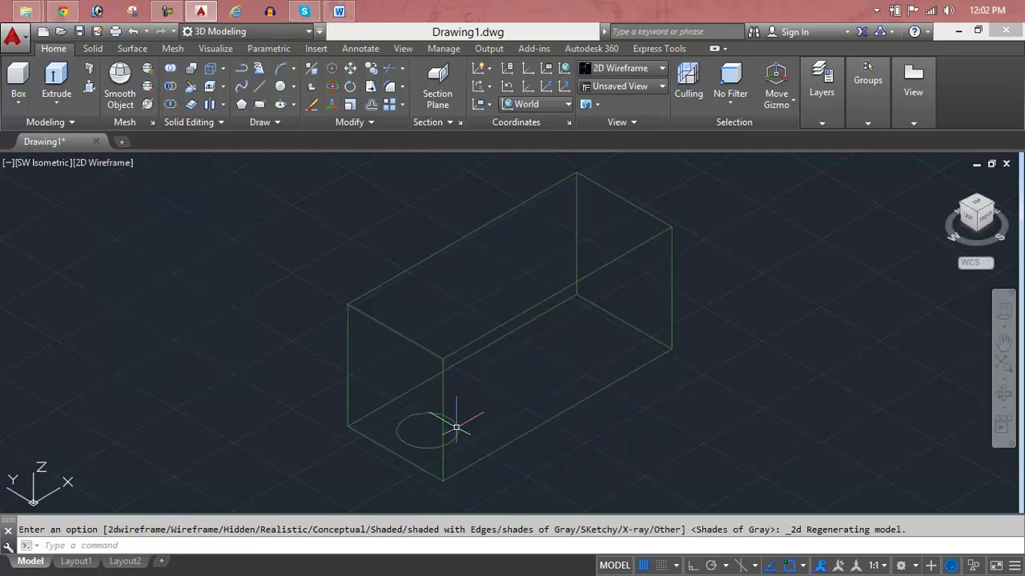
Extrude the small circle with EXT into a tall cylinder rising well above the box.
{"action": "key", "text": "Escape"}
{"action": "type", "text": "e"}
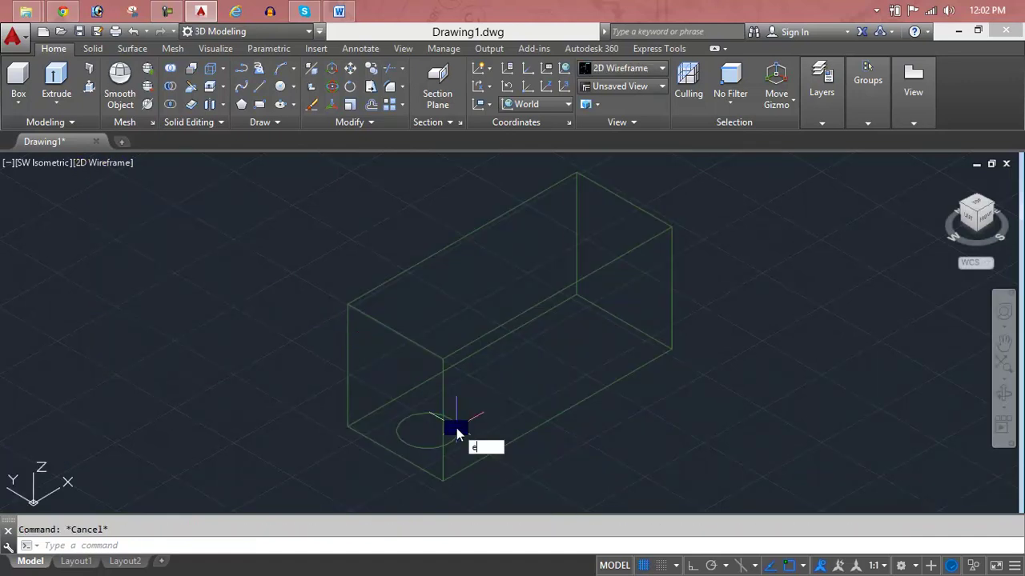
{"action": "type", "text": "xt"}
{"action": "key", "text": "Return"}
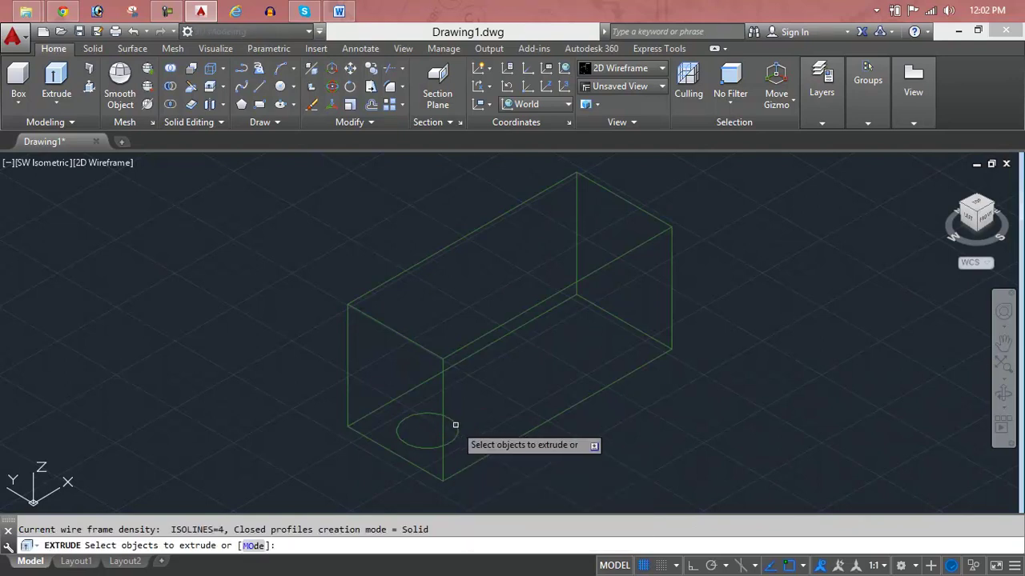
{"action": "left_click", "coordinate": [449, 425]}
{"action": "right_click", "coordinate": [451, 424]}
{"action": "left_click", "coordinate": [488, 434]}
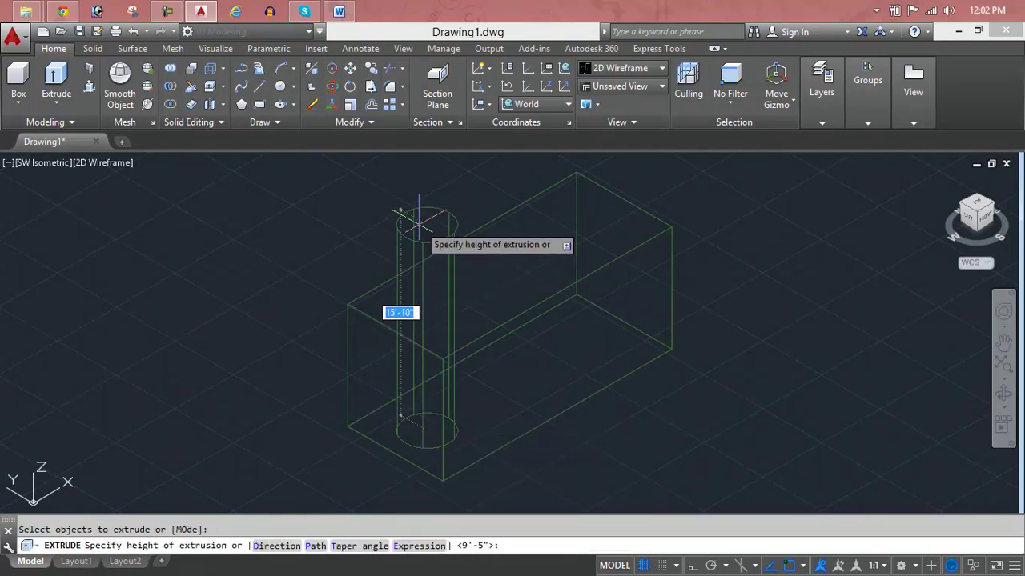
{"action": "scroll", "coordinate": [408, 240], "scroll_direction": "down", "scroll_amount": 2}
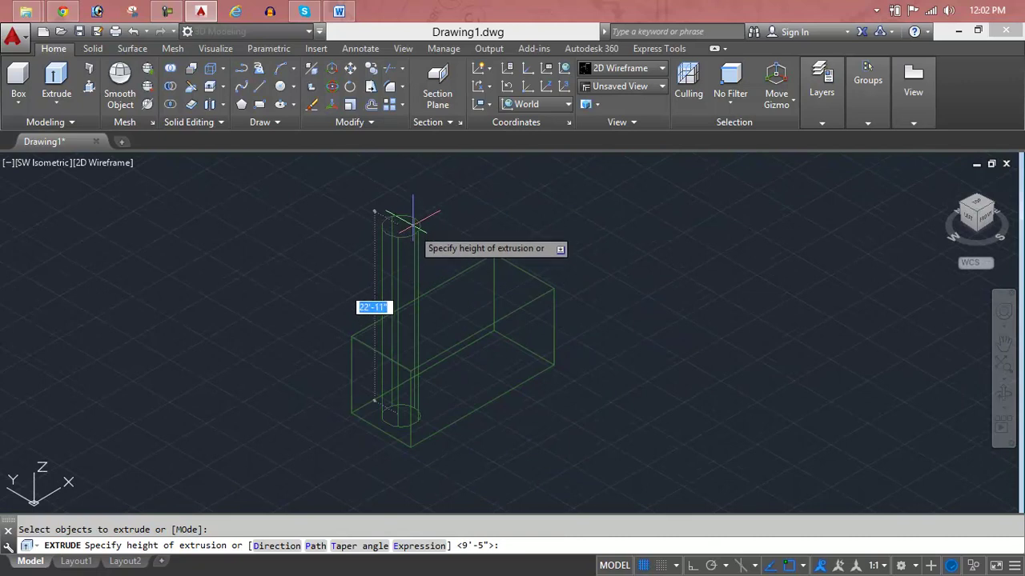
{"action": "left_click", "coordinate": [400, 181]}
Display the model in the Shades of Gray visual style.
{"action": "key", "text": "Escape"}
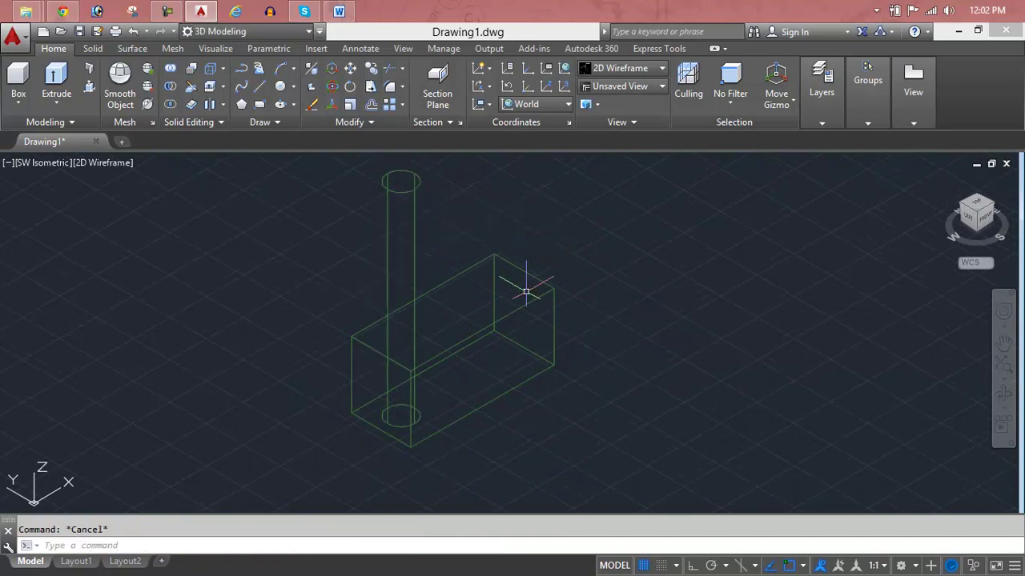
{"action": "left_click", "coordinate": [604, 73]}
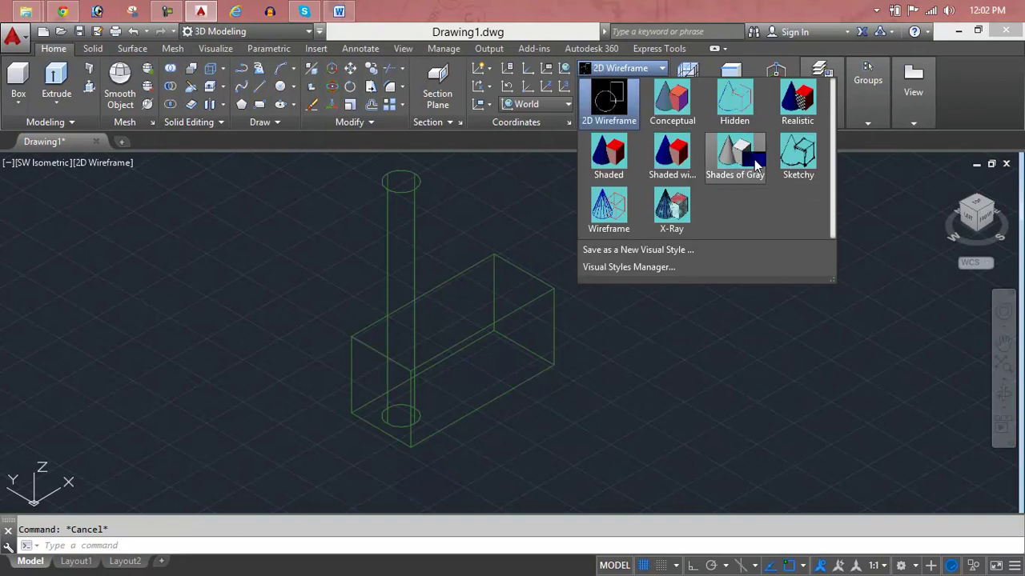
{"action": "left_click", "coordinate": [752, 160]}
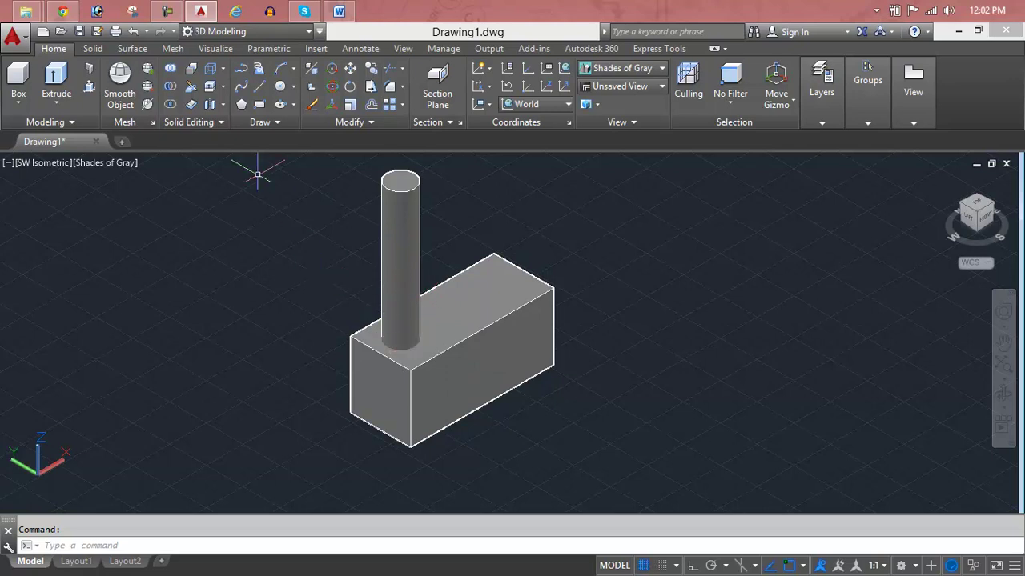
{"action": "left_click", "coordinate": [197, 70]}
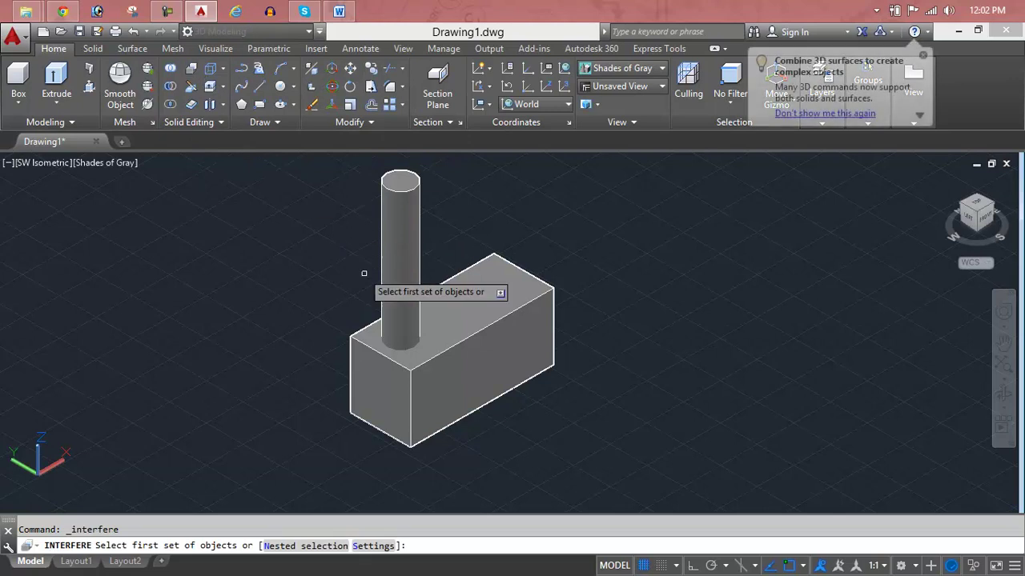
{"action": "left_click", "coordinate": [480, 396]}
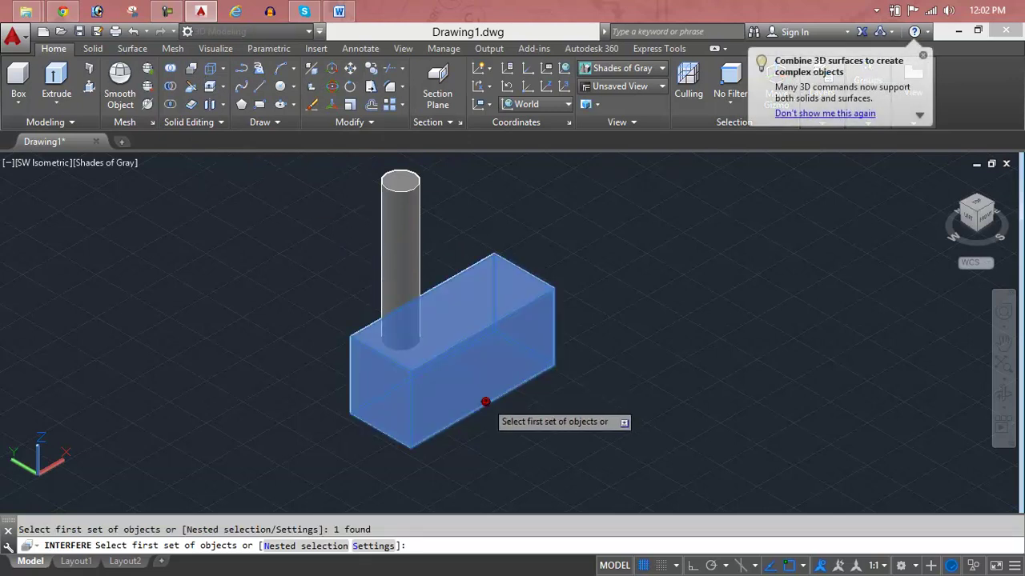
{"action": "key", "text": "Return"}
{"action": "left_click", "coordinate": [408, 269]}
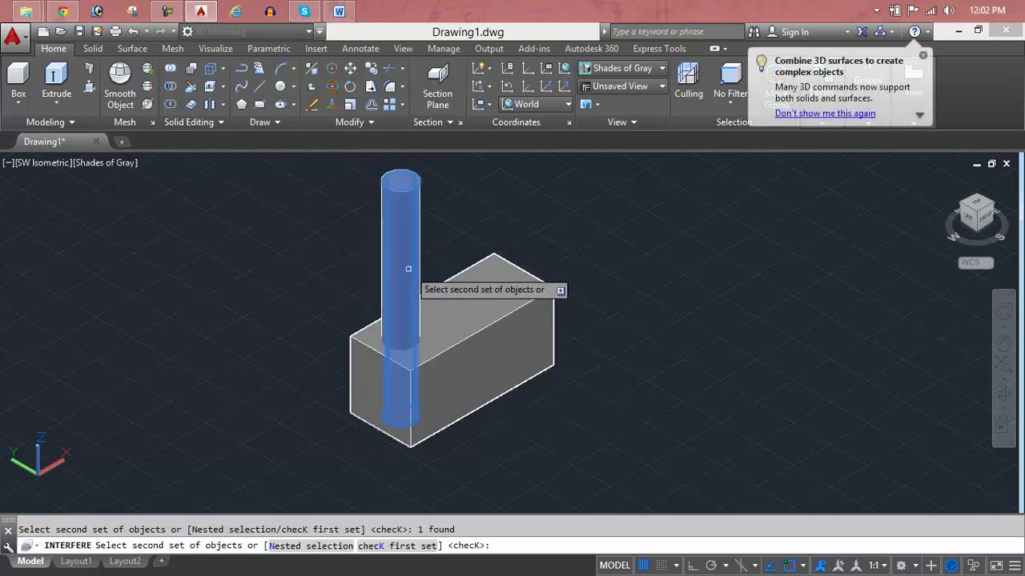
{"action": "key", "text": "Return"}
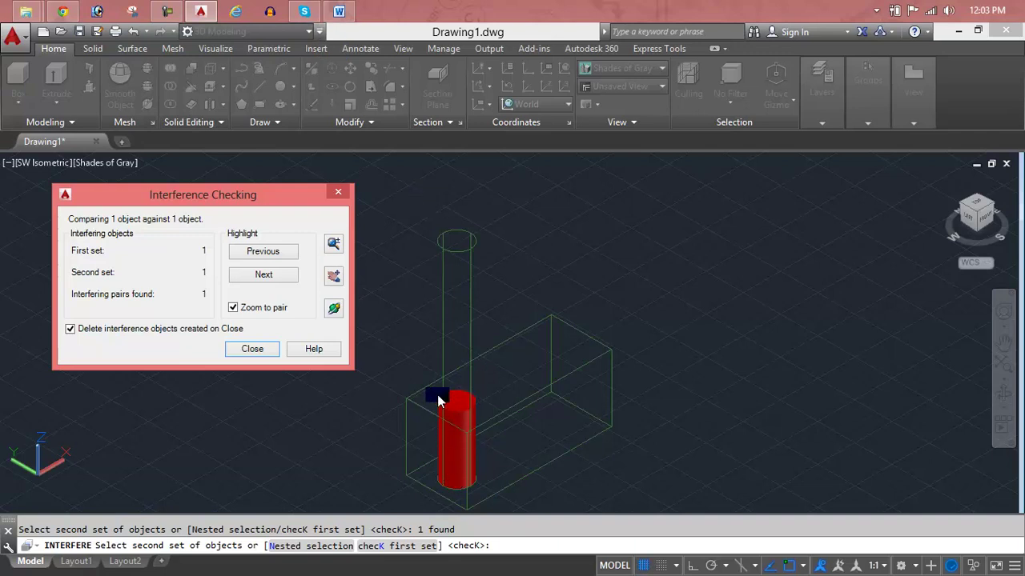
{"action": "left_click", "coordinate": [338, 193]}
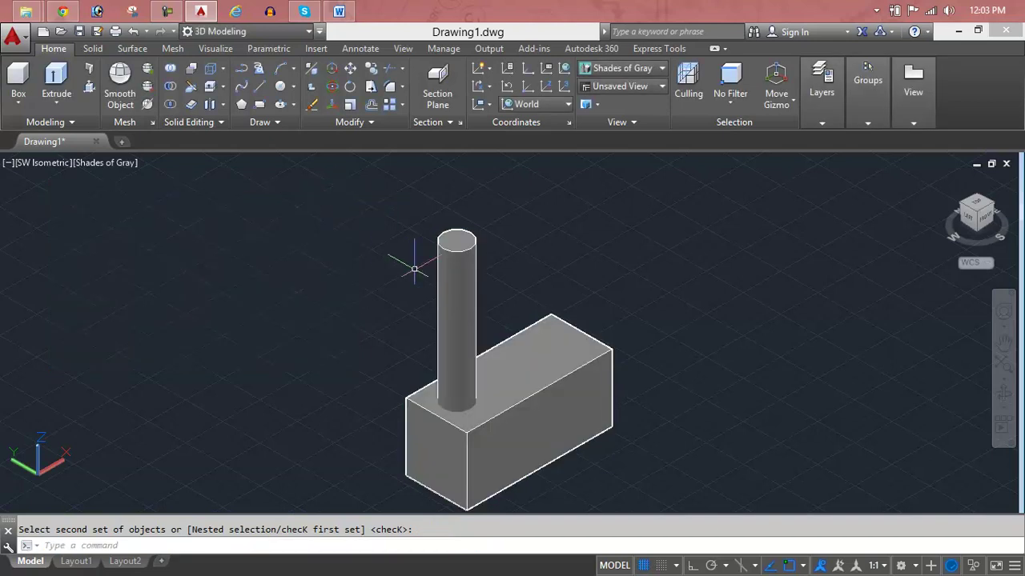
Stretch the cylinder's base grip down below the box, then delete the cylinder.
{"action": "left_click", "coordinate": [458, 335]}
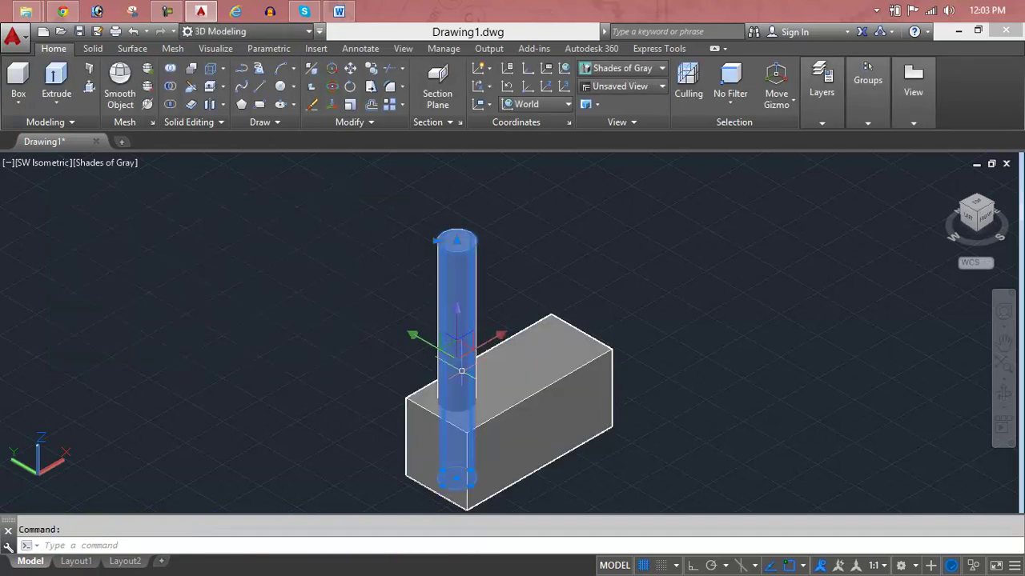
{"action": "left_click", "coordinate": [456, 479]}
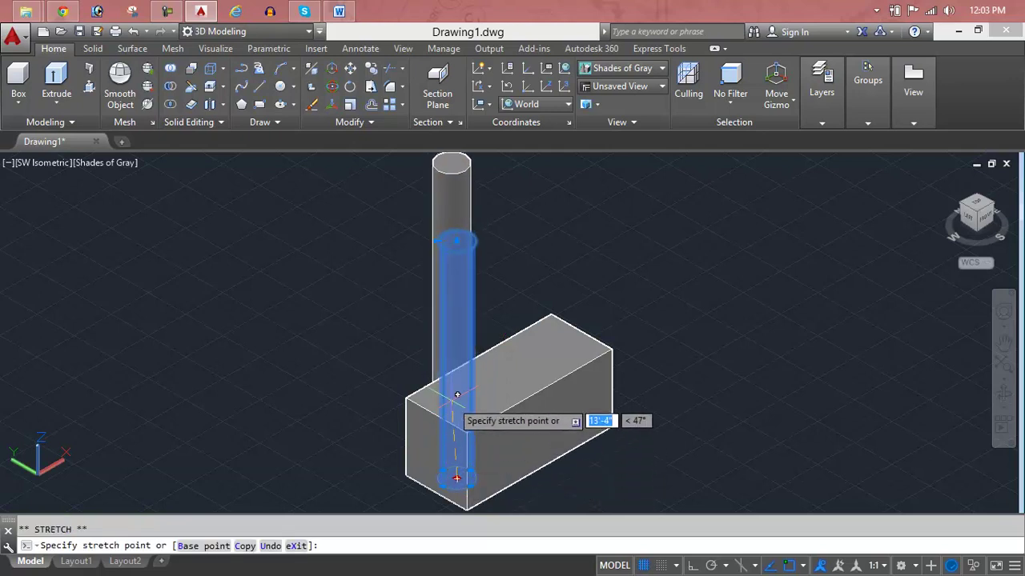
{"action": "left_click", "coordinate": [469, 433]}
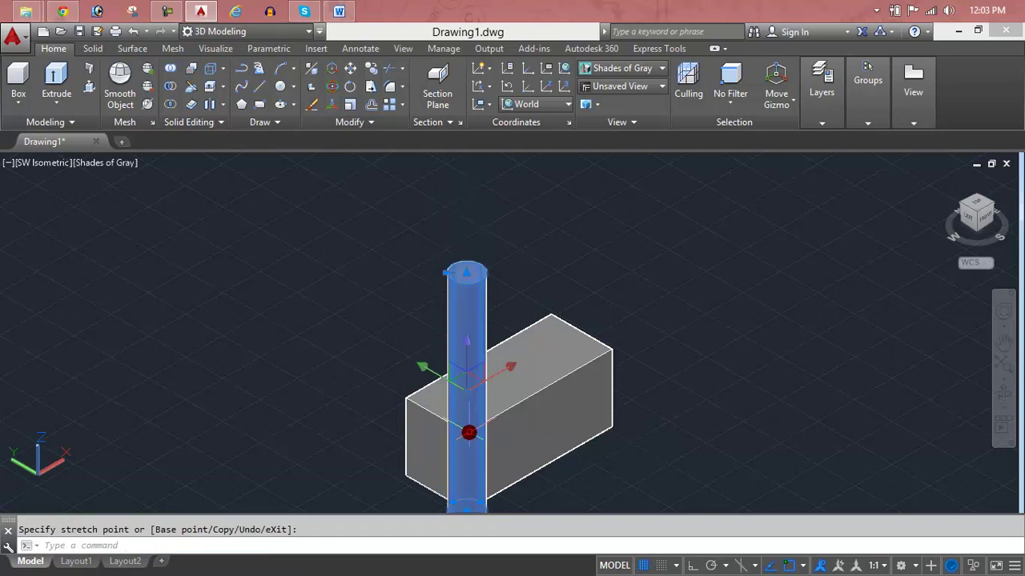
{"action": "scroll", "coordinate": [469, 433], "scroll_direction": "down", "scroll_amount": 4}
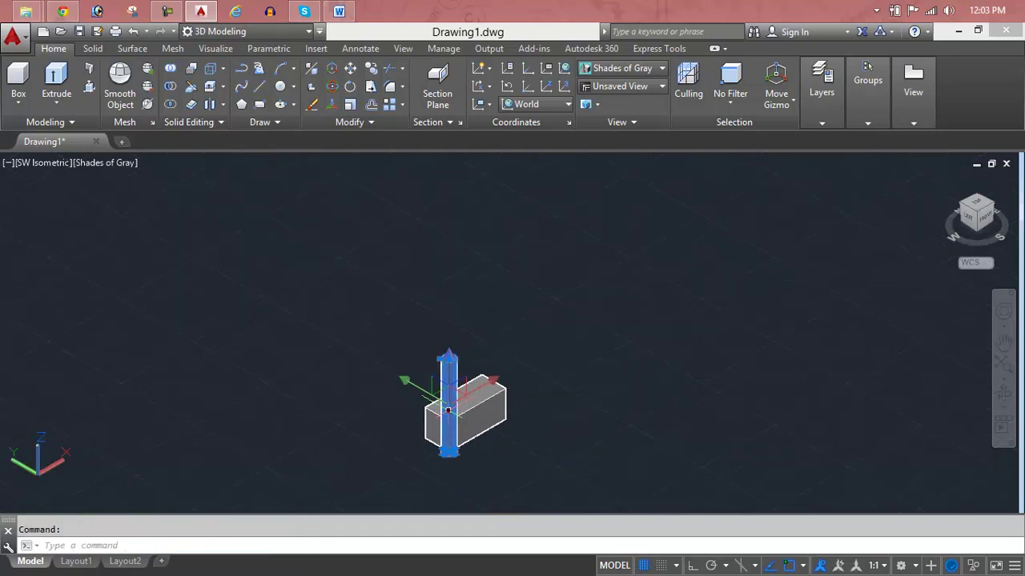
{"action": "key", "text": "Delete"}
Draw a circle on the box's top face.
{"action": "scroll", "coordinate": [444, 407], "scroll_direction": "up", "scroll_amount": 5}
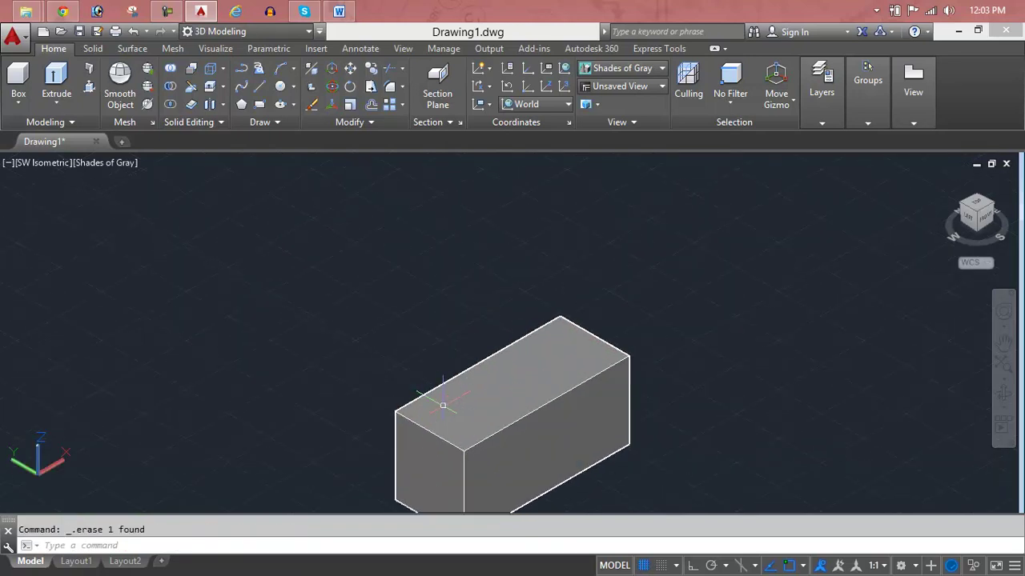
{"action": "key", "text": "Escape"}
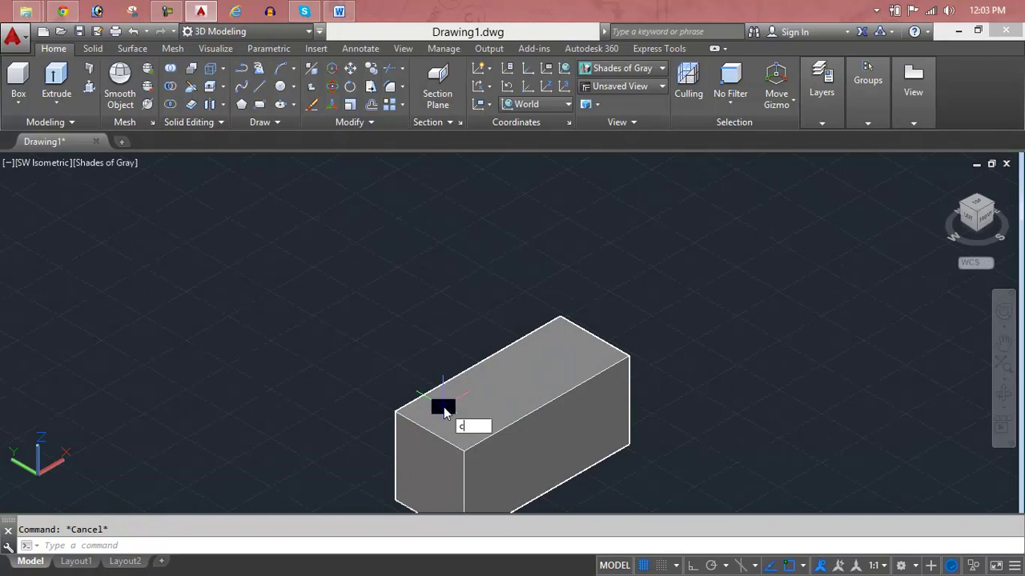
{"action": "key", "text": "Return"}
{"action": "left_click", "coordinate": [445, 409]}
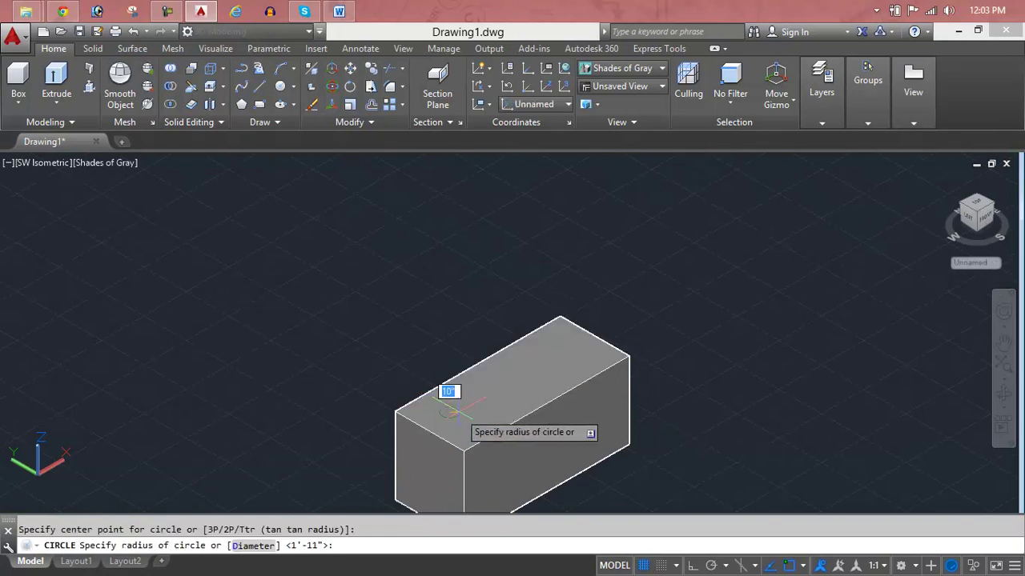
{"action": "left_click", "coordinate": [476, 400]}
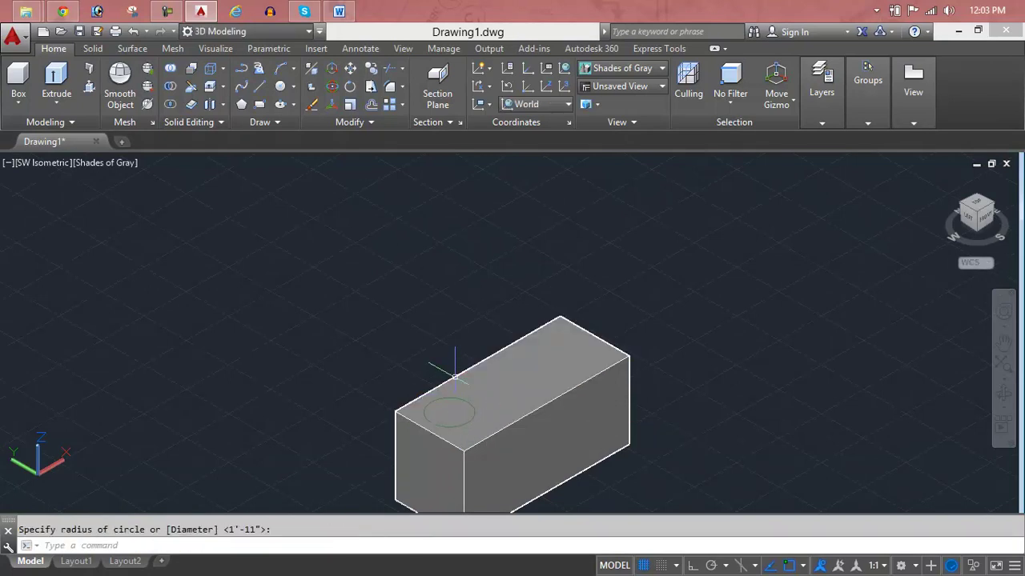
Begin an EXT extrusion but cancel it after picking the box by mistake.
{"action": "type", "text": "EXT"}
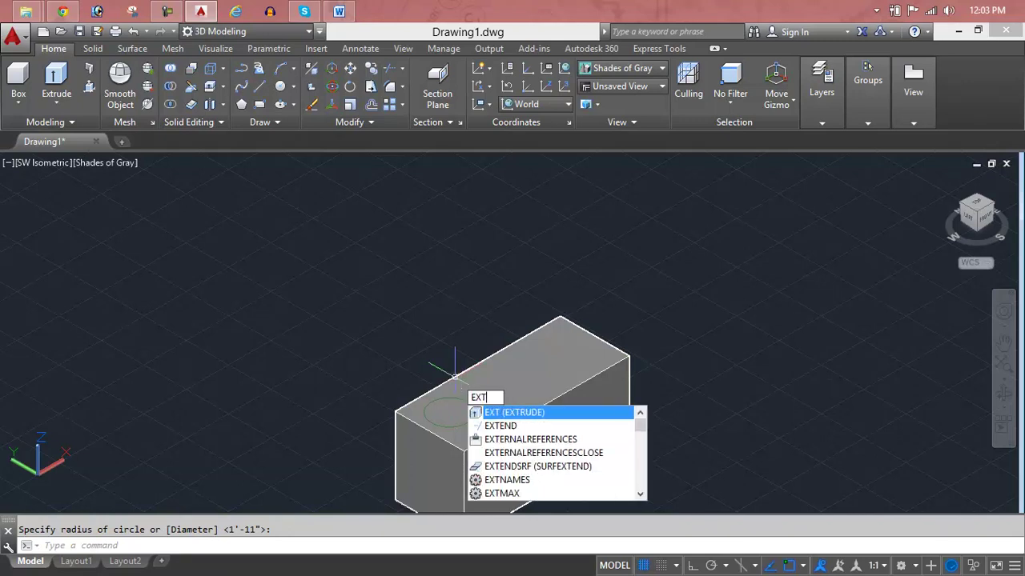
{"action": "key", "text": "Return"}
{"action": "left_click", "coordinate": [449, 394]}
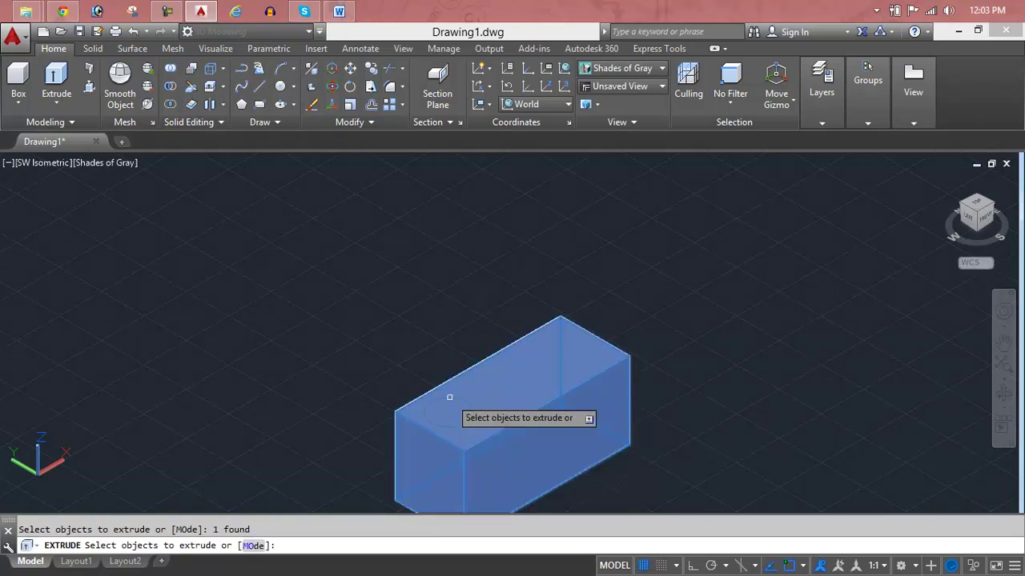
{"action": "scroll", "coordinate": [449, 397], "scroll_direction": "up", "scroll_amount": 5}
{"action": "key", "text": "Escape"}
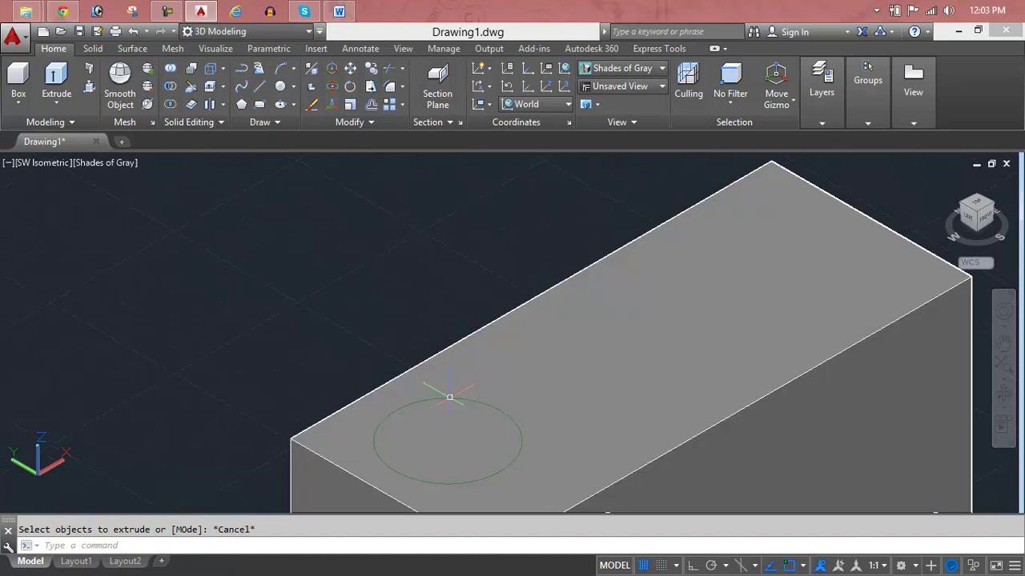
Extrude the top-face circle with EXT into a tall cylinder standing on the box.
{"action": "type", "text": "ext"}
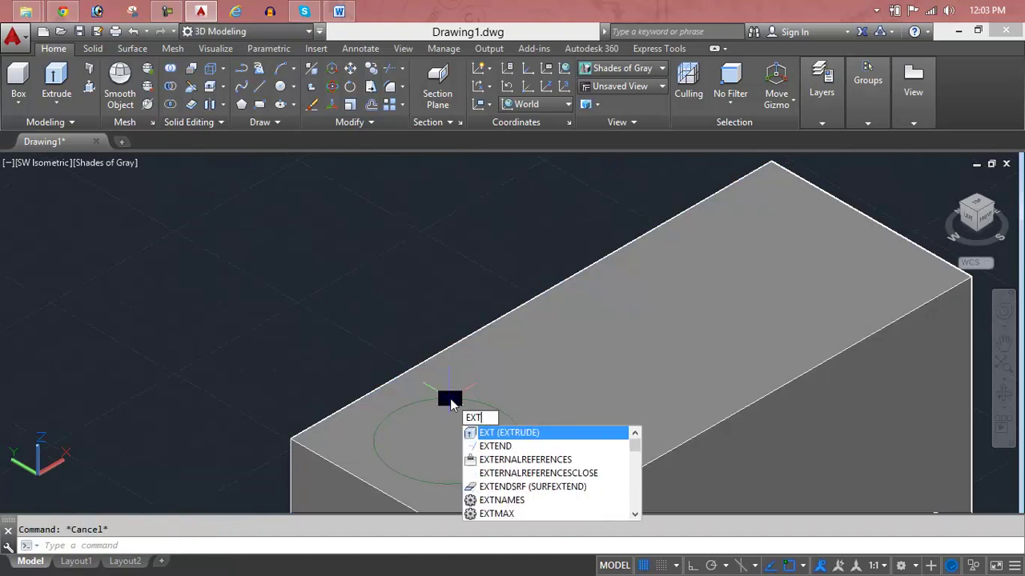
{"action": "key", "text": "Return"}
{"action": "left_click", "coordinate": [449, 398]}
{"action": "right_click", "coordinate": [449, 400]}
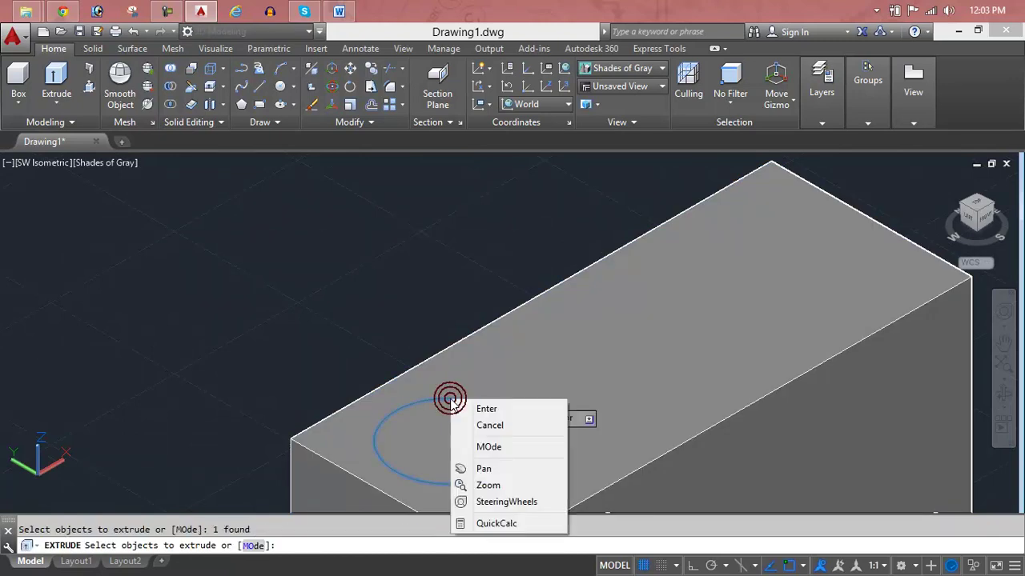
{"action": "left_click", "coordinate": [460, 407]}
{"action": "scroll", "coordinate": [458, 406], "scroll_direction": "down", "scroll_amount": 3}
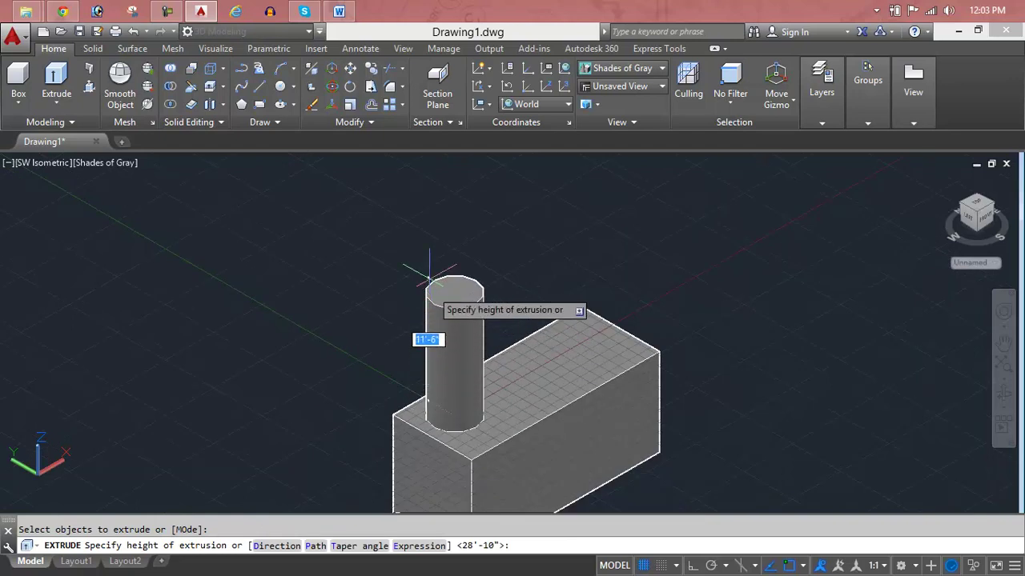
{"action": "left_click", "coordinate": [431, 222]}
{"action": "scroll", "coordinate": [445, 258], "scroll_direction": "down", "scroll_amount": 3}
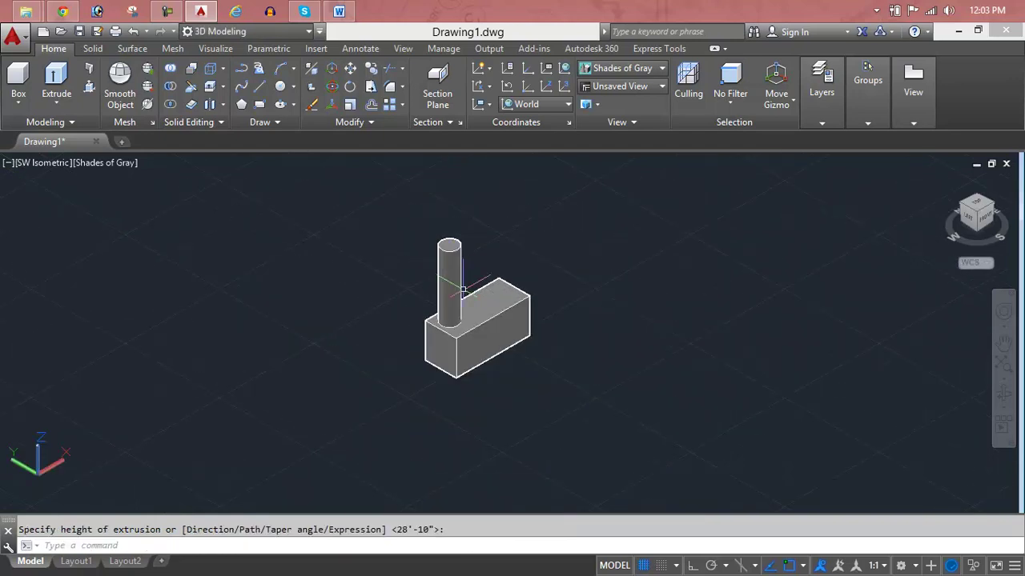
{"action": "key", "text": "Escape"}
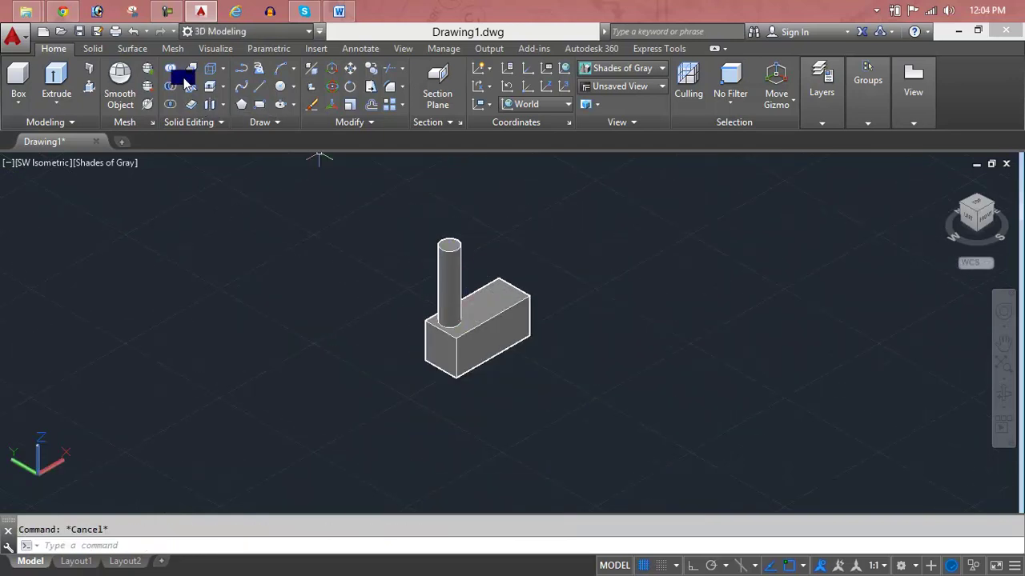
Run Interfere with the box as the first set and the cylinder as the second.
{"action": "left_click", "coordinate": [195, 72]}
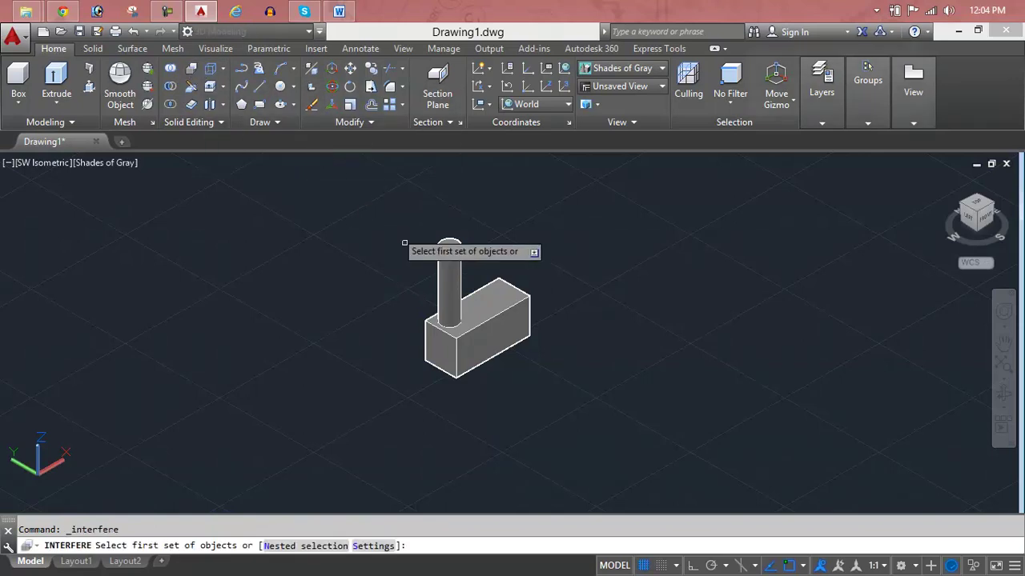
{"action": "left_click", "coordinate": [482, 335]}
{"action": "key", "text": "Return"}
{"action": "left_click", "coordinate": [458, 285]}
{"action": "key", "text": "Return"}
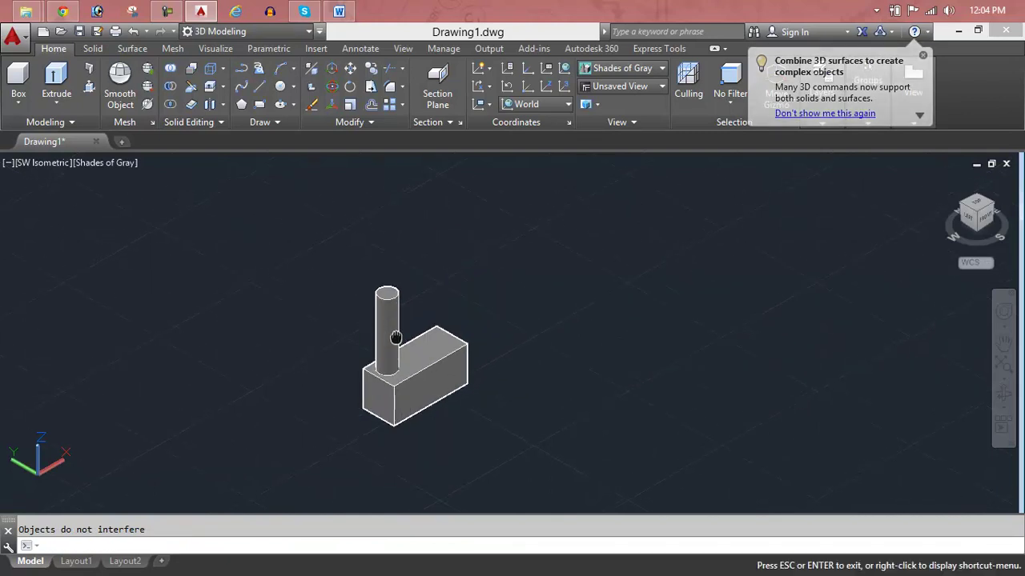
Delete the cylinder and then the box, leaving the drawing empty.
{"action": "scroll", "coordinate": [386, 360], "scroll_direction": "up", "scroll_amount": 5}
{"action": "scroll", "coordinate": [388, 385], "scroll_direction": "down", "scroll_amount": 3}
{"action": "scroll", "coordinate": [387, 385], "scroll_direction": "down", "scroll_amount": 2}
{"action": "left_click", "coordinate": [387, 385]}
{"action": "scroll", "coordinate": [388, 385], "scroll_direction": "up", "scroll_amount": 2}
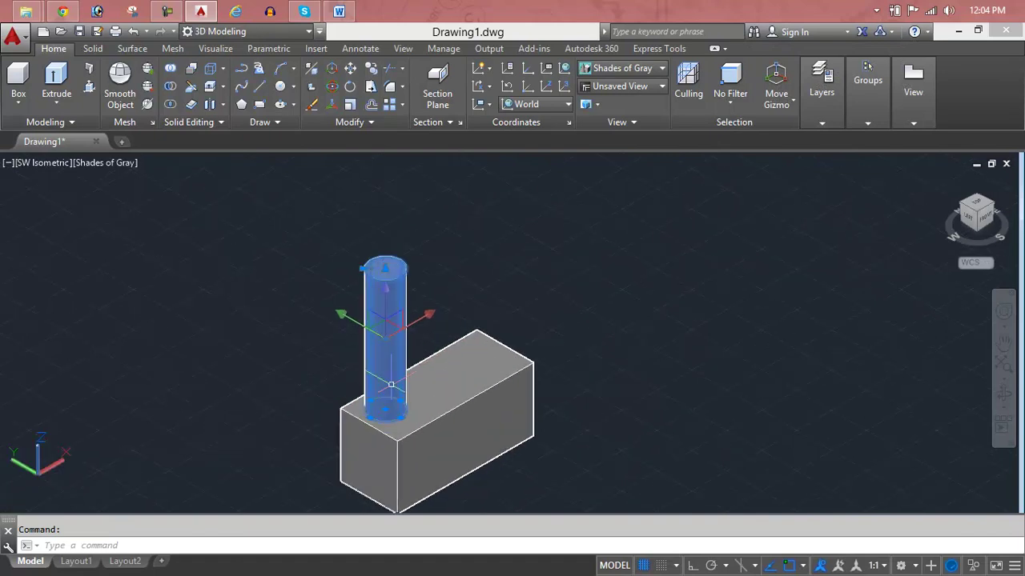
{"action": "scroll", "coordinate": [390, 385], "scroll_direction": "up", "scroll_amount": 3}
{"action": "scroll", "coordinate": [391, 385], "scroll_direction": "down", "scroll_amount": 4}
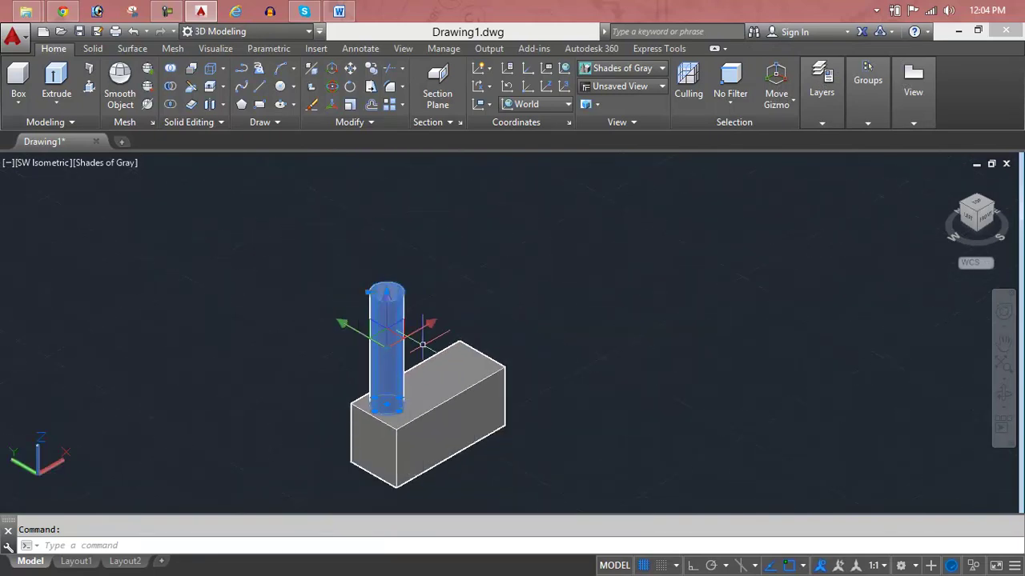
{"action": "key", "text": "Delete"}
{"action": "left_click", "coordinate": [407, 380]}
{"action": "key", "text": "Delete"}
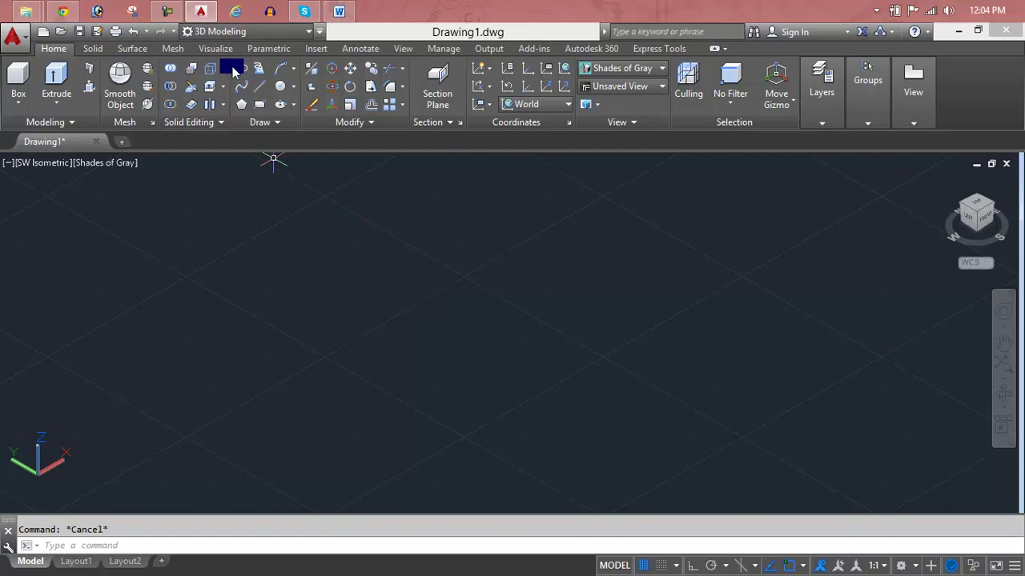
Open the UCS 'World' dropdown in the Home tab's Coordinates panel.
{"action": "left_click", "coordinate": [520, 107]}
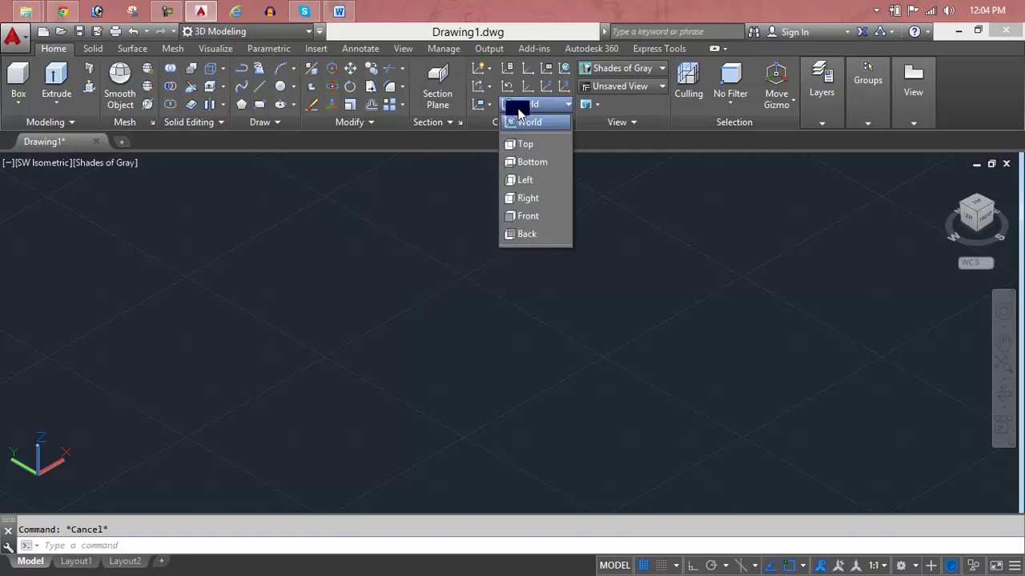
Set the UCS to Front and draw a small circle on that plane.
{"action": "left_click", "coordinate": [533, 224]}
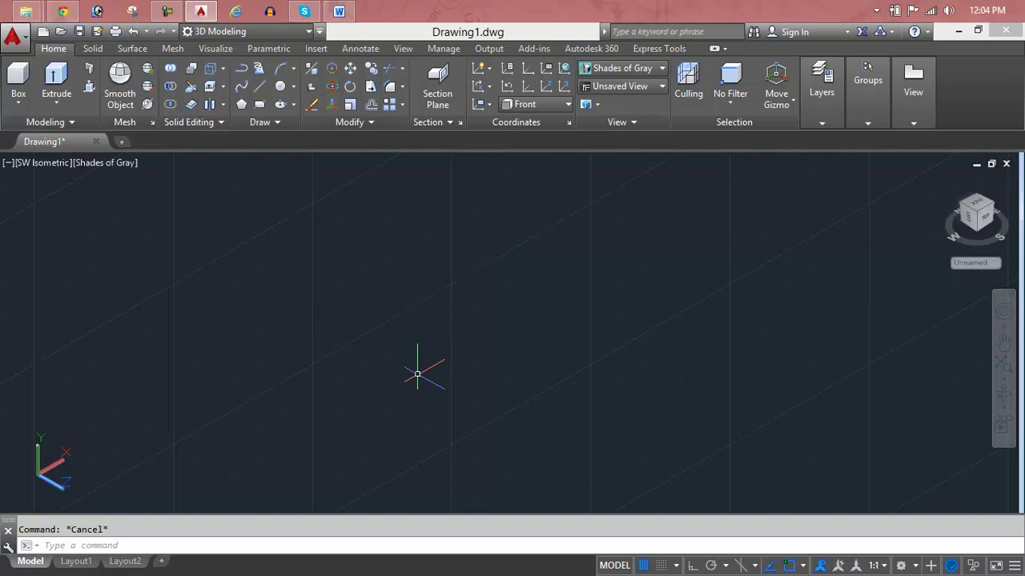
{"action": "type", "text": "c"}
{"action": "key", "text": "Return"}
{"action": "left_click", "coordinate": [418, 371]}
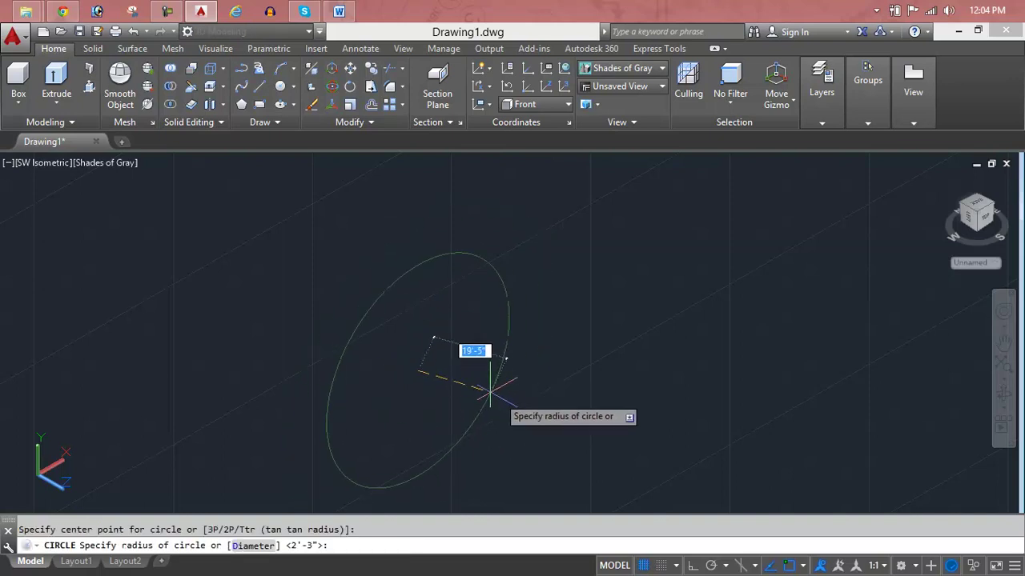
{"action": "left_click", "coordinate": [488, 392]}
Orbit the view and draw a larger circle concentric with the first.
{"action": "middle_click_drag", "start_coordinate": [487, 391], "coordinate": [488, 335], "text": "shift"}
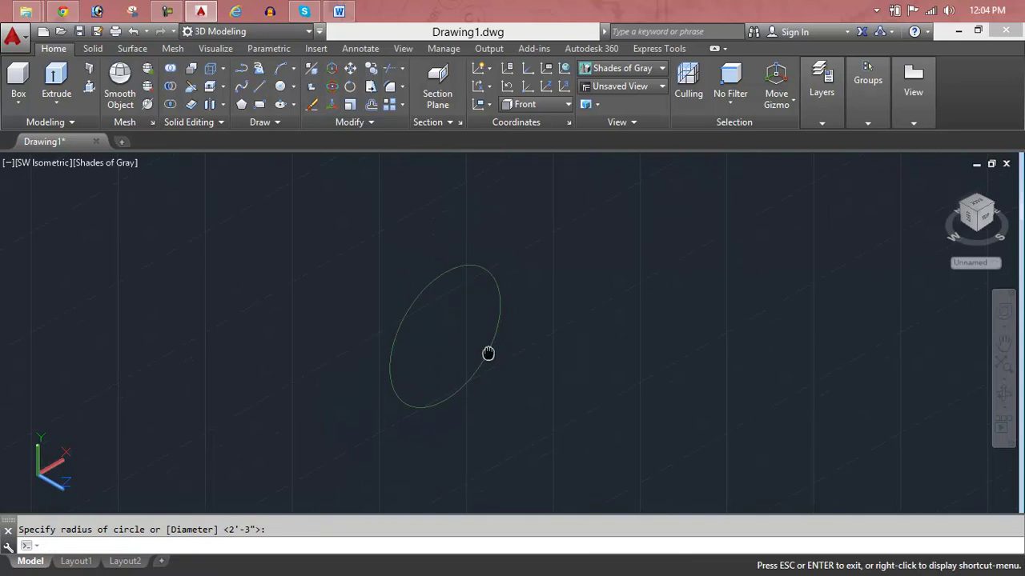
{"action": "scroll", "coordinate": [488, 335], "scroll_direction": "down", "scroll_amount": 4}
{"action": "scroll", "coordinate": [488, 333], "scroll_direction": "up", "scroll_amount": 2}
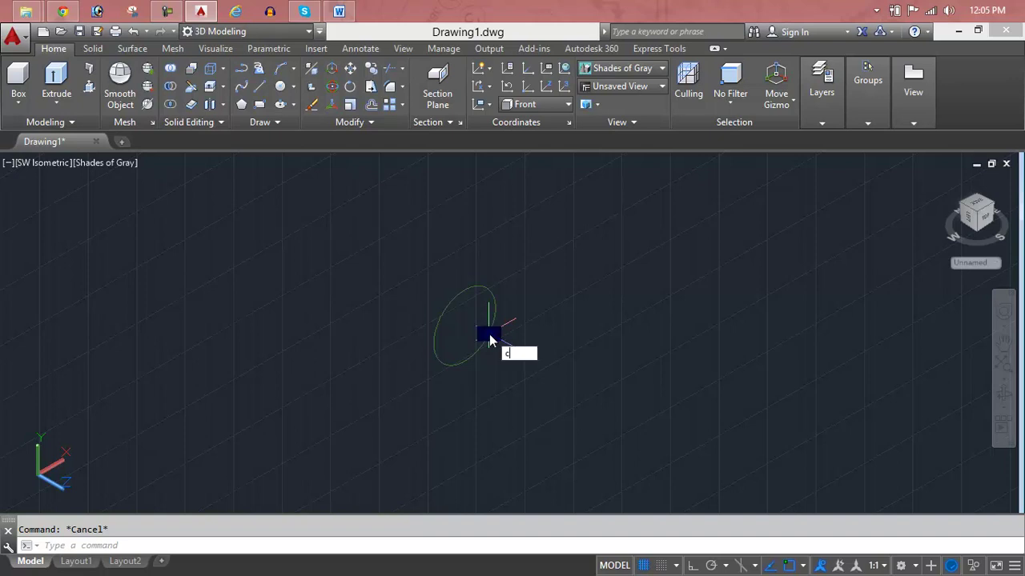
{"action": "key", "text": "Return"}
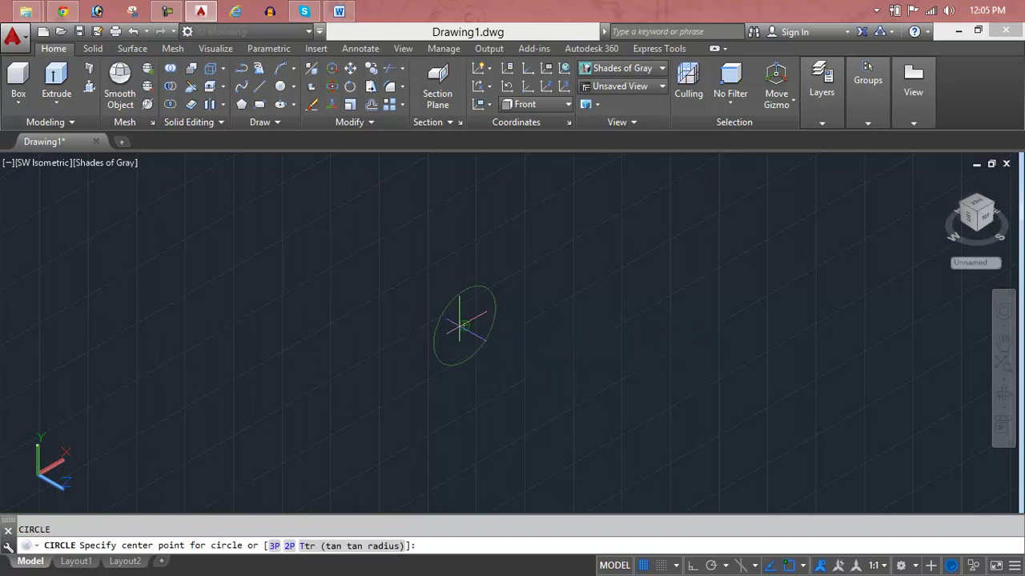
{"action": "left_click", "coordinate": [465, 326]}
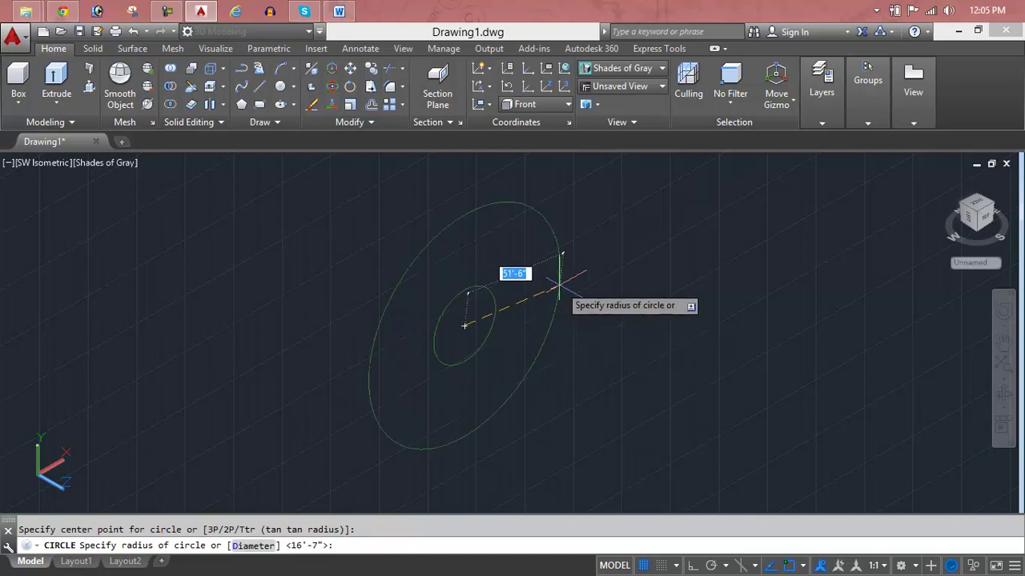
{"action": "left_click", "coordinate": [533, 302]}
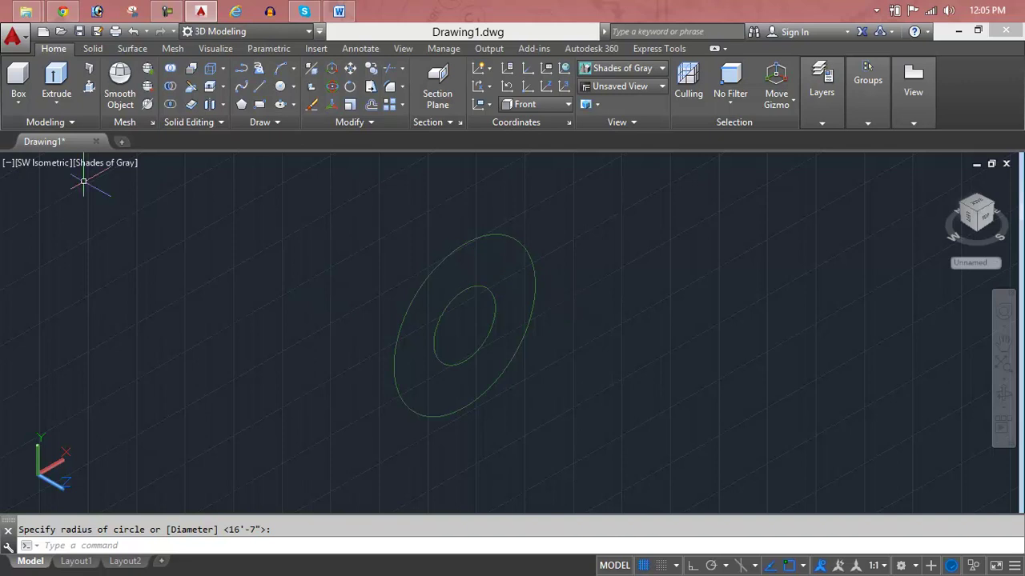
Start Presspull on the area inside the outer circle and orbit to preview the cylinder.
{"action": "left_click", "coordinate": [88, 86]}
{"action": "left_click", "coordinate": [411, 292]}
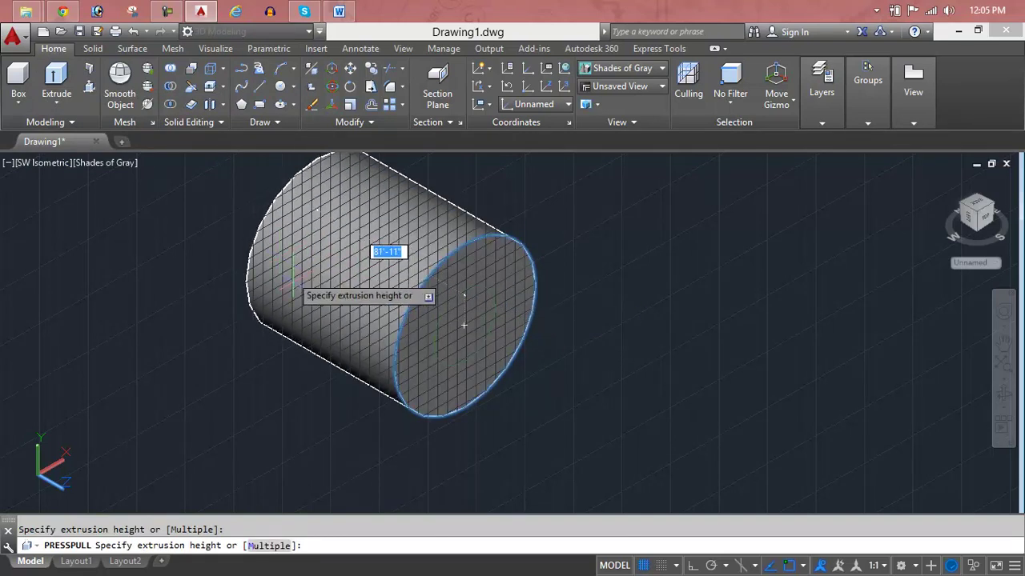
{"action": "scroll", "coordinate": [464, 325], "scroll_direction": "down", "scroll_amount": 3}
{"action": "middle_click_drag", "start_coordinate": [413, 320], "coordinate": [426, 356]}
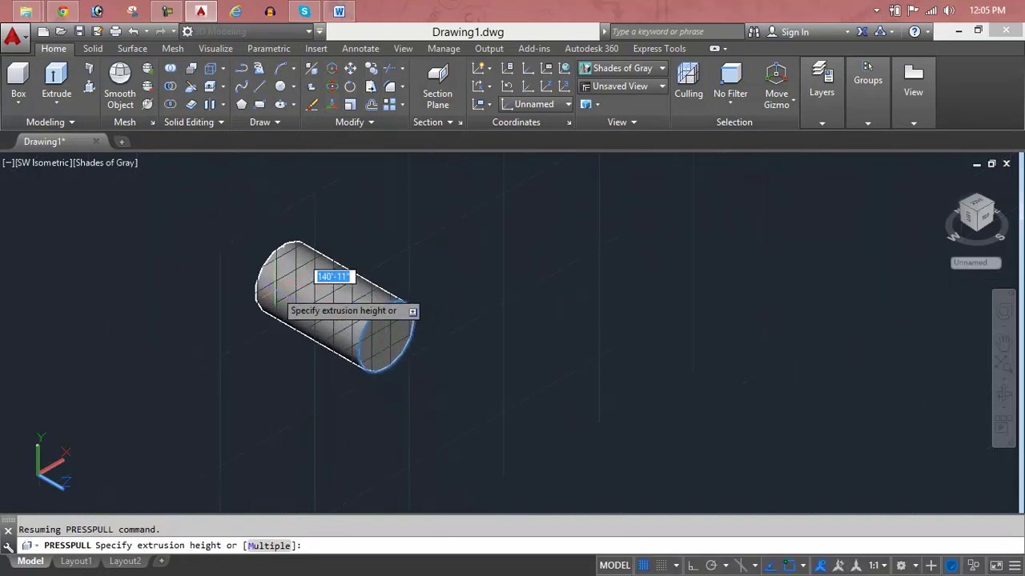
{"action": "middle_click_drag", "start_coordinate": [295, 303], "coordinate": [501, 400], "text": "shift"}
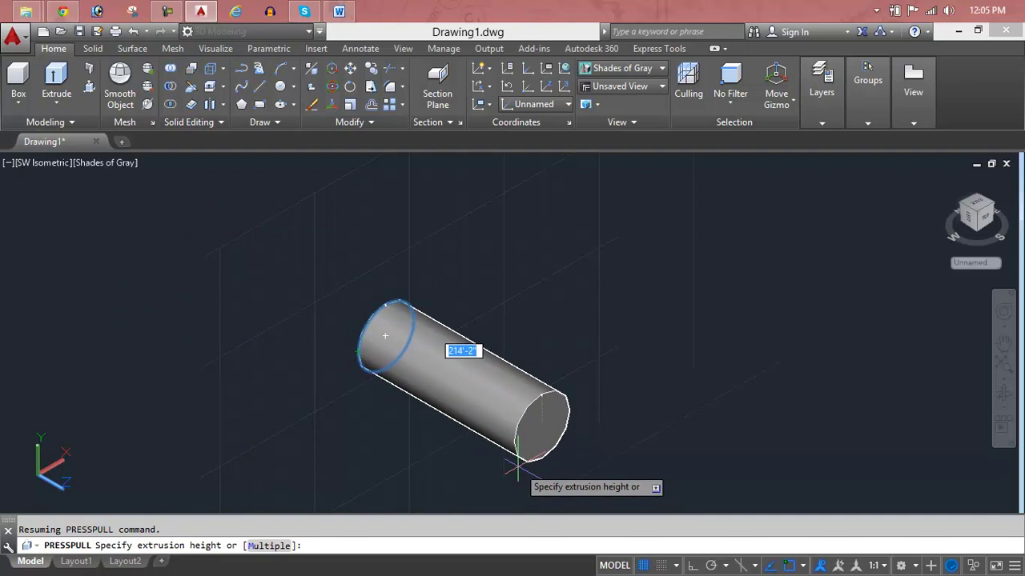
Set the outer cylinder's length, then press-pull the small end circle into a thinner shaft.
{"action": "left_click", "coordinate": [535, 467]}
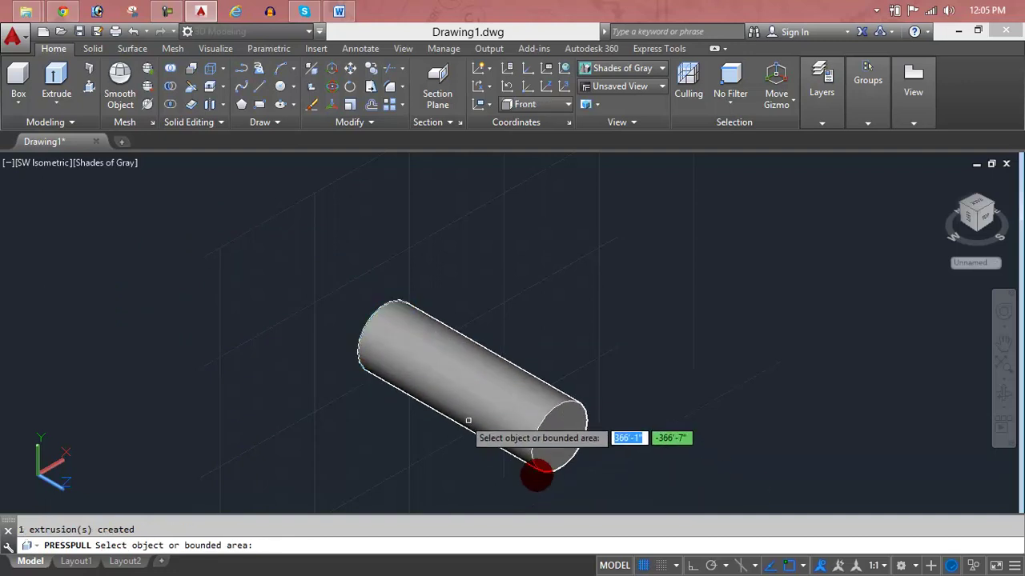
{"action": "scroll", "coordinate": [378, 338], "scroll_direction": "up", "scroll_amount": 1}
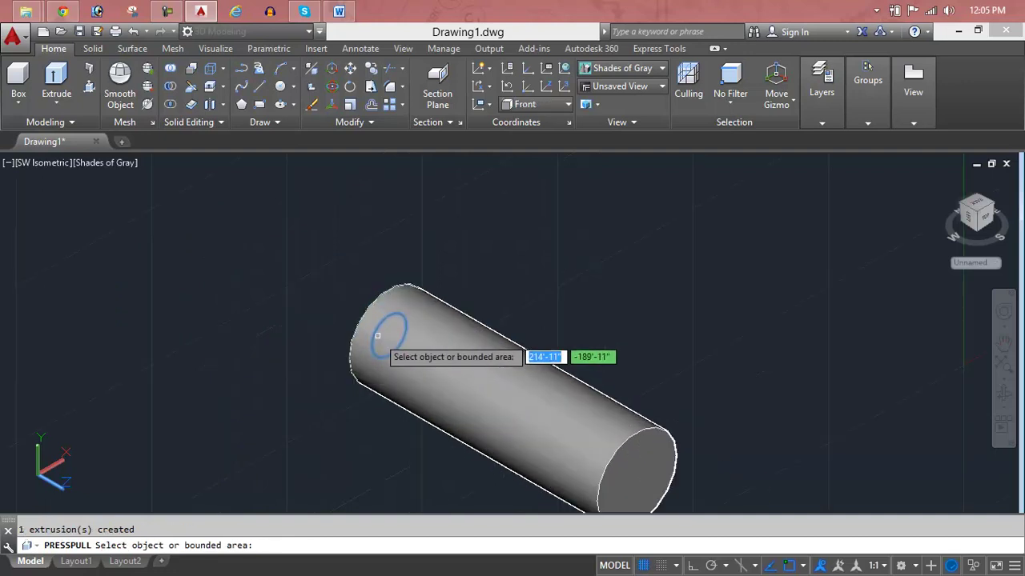
{"action": "left_click", "coordinate": [378, 338]}
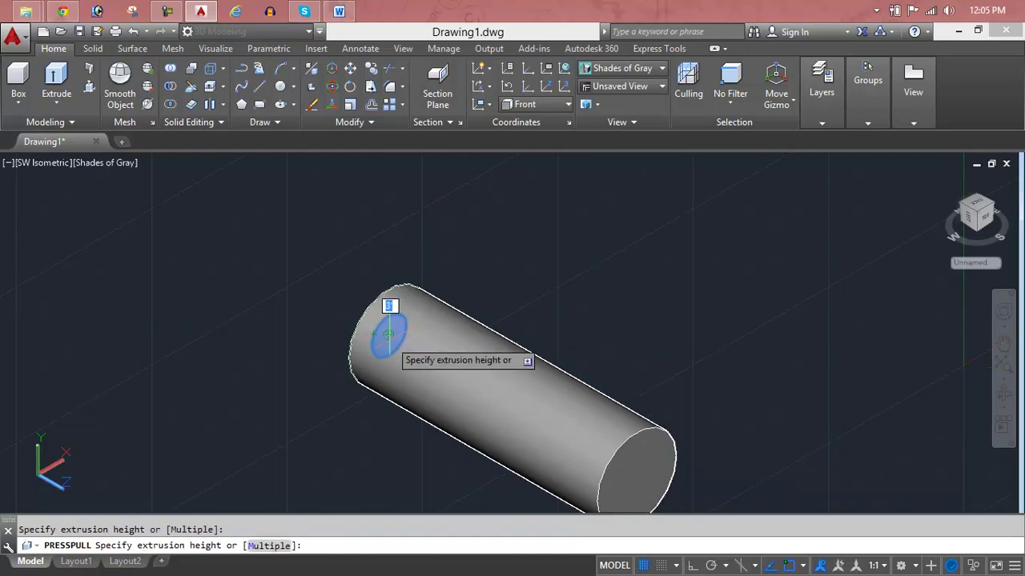
{"action": "left_click", "coordinate": [389, 335]}
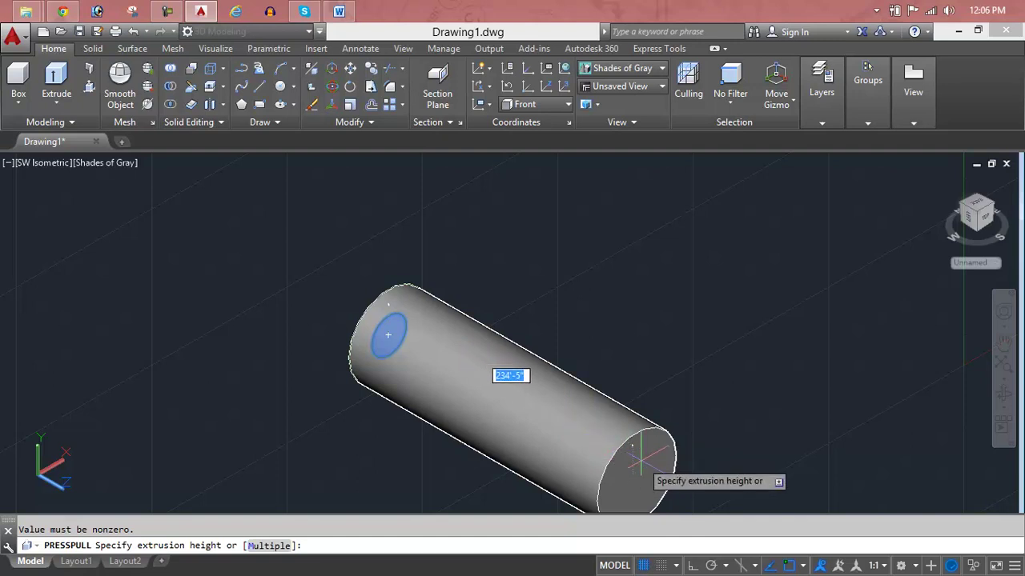
{"action": "scroll", "coordinate": [636, 464], "scroll_direction": "down", "scroll_amount": 3}
{"action": "middle_click_drag", "start_coordinate": [636, 465], "coordinate": [571, 442]}
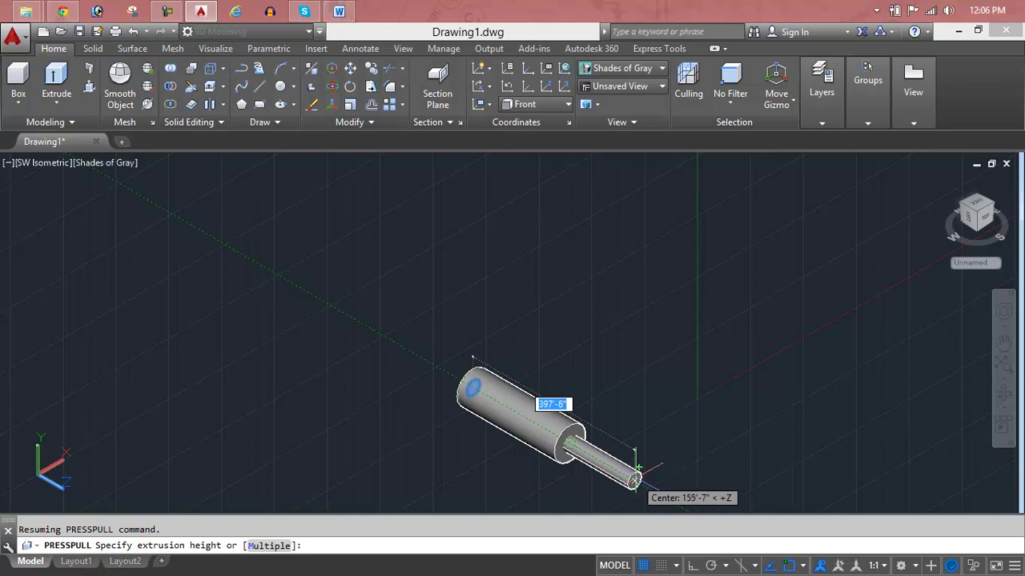
{"action": "left_click", "coordinate": [633, 478]}
Zoom in on the thin shaft's end face and cancel the running Presspull.
{"action": "middle_click_drag", "start_coordinate": [571, 437], "coordinate": [395, 369]}
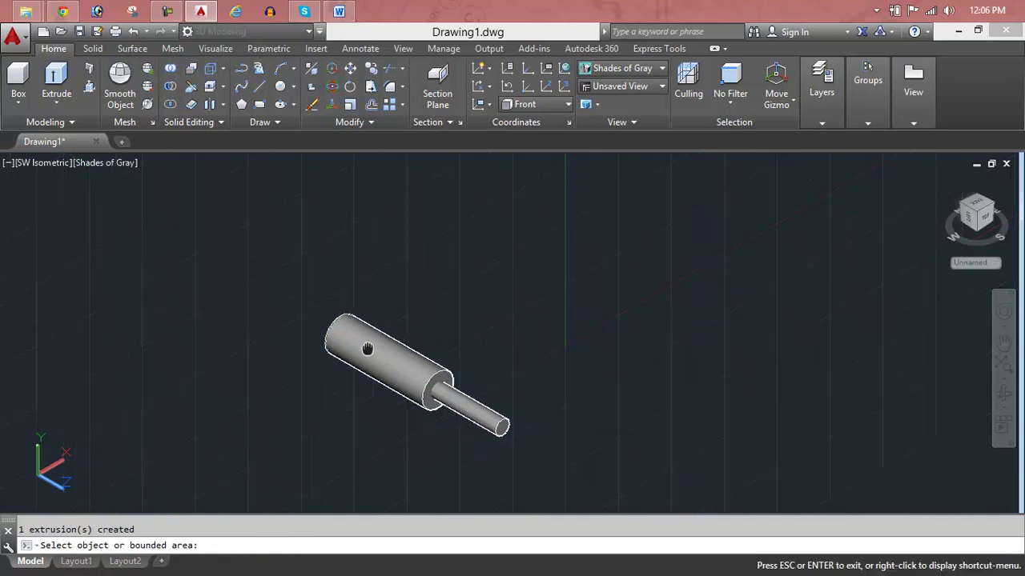
{"action": "scroll", "coordinate": [395, 369], "scroll_direction": "up", "scroll_amount": 1}
{"action": "scroll", "coordinate": [396, 372], "scroll_direction": "up", "scroll_amount": 1}
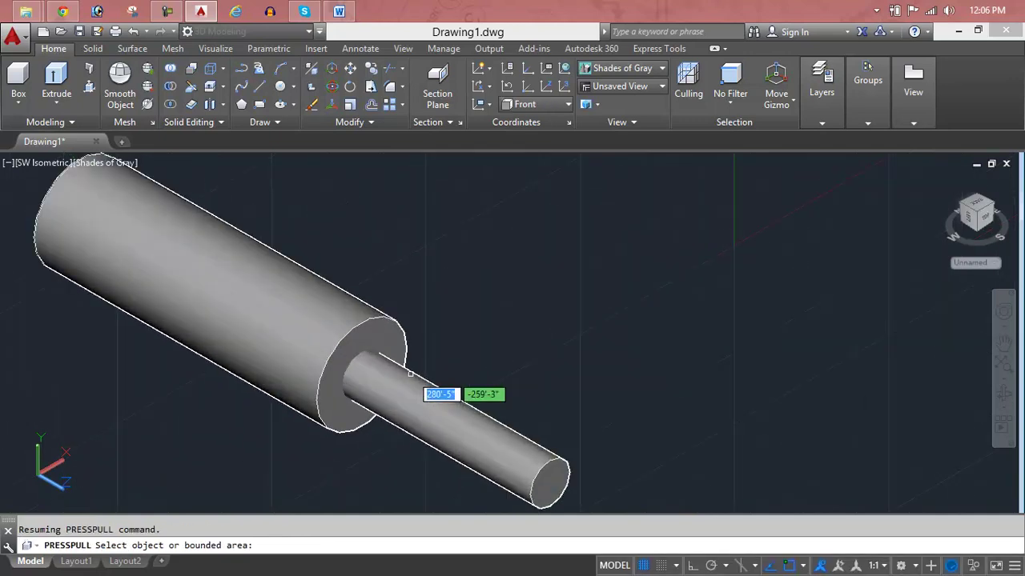
{"action": "scroll", "coordinate": [390, 342], "scroll_direction": "up", "scroll_amount": 2}
{"action": "middle_click_drag", "start_coordinate": [390, 342], "coordinate": [336, 334]}
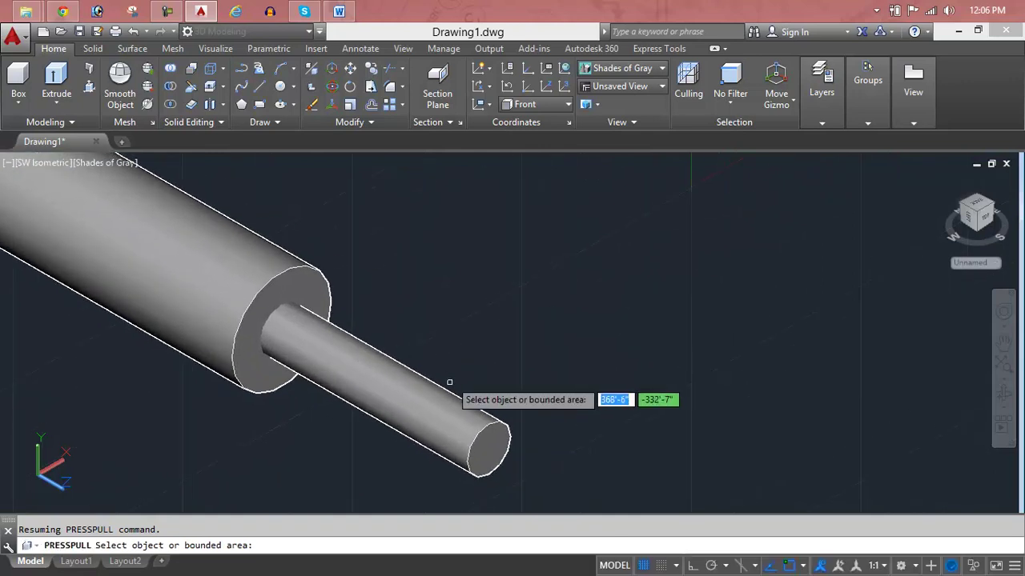
{"action": "scroll", "coordinate": [496, 450], "scroll_direction": "up", "scroll_amount": 2}
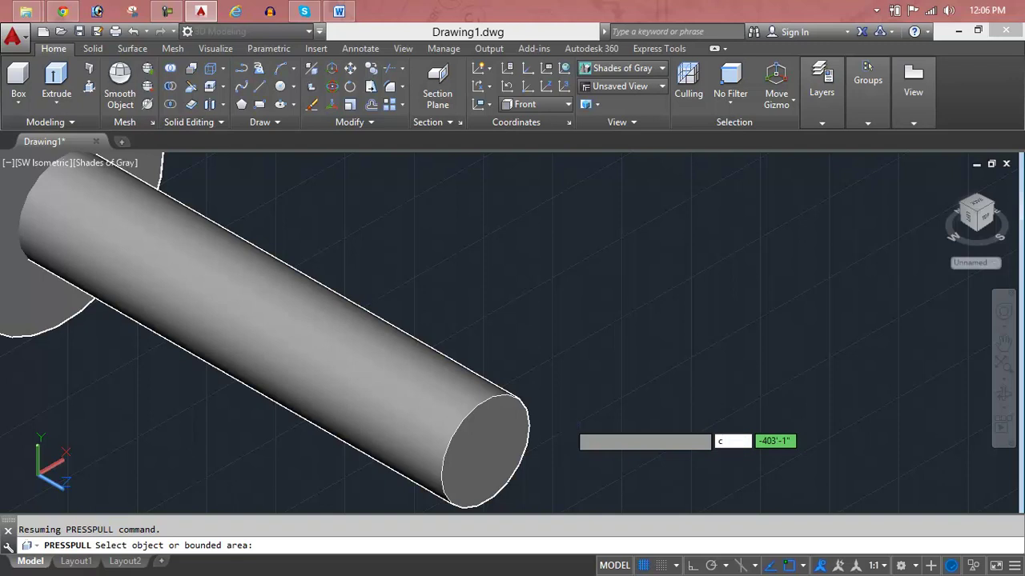
{"action": "key", "text": "Return"}
{"action": "key", "text": "Escape"}
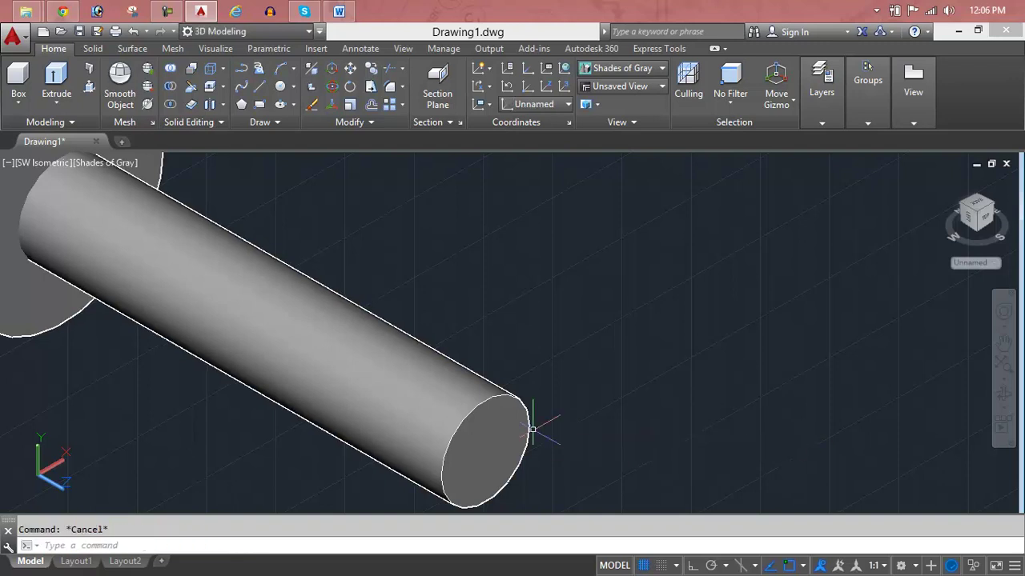
{"action": "type", "text": "c"}
{"action": "key", "text": "Return"}
Draw a small circle centred on the thin shaft's end face.
{"action": "left_click", "coordinate": [486, 454]}
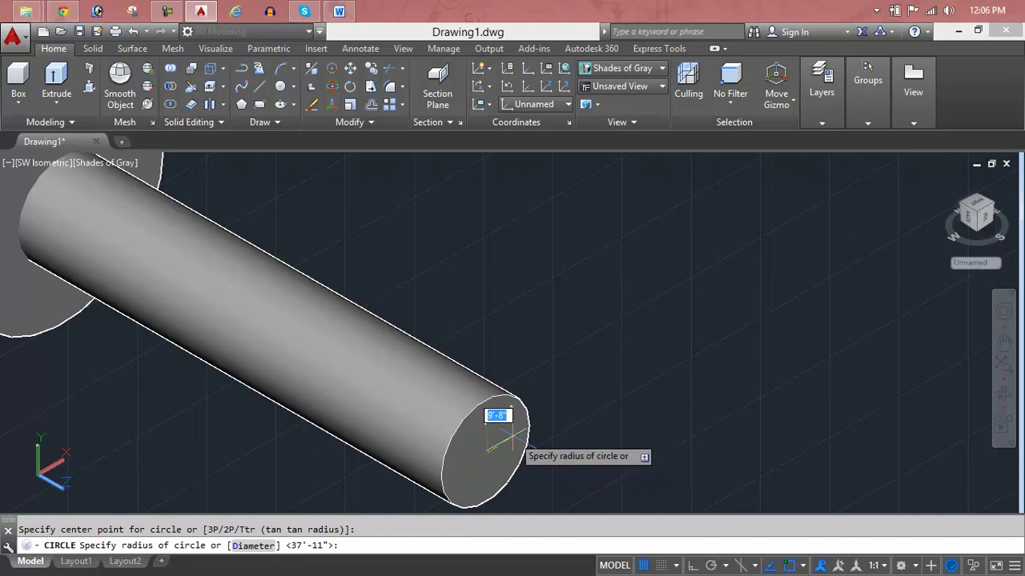
{"action": "left_click", "coordinate": [511, 436]}
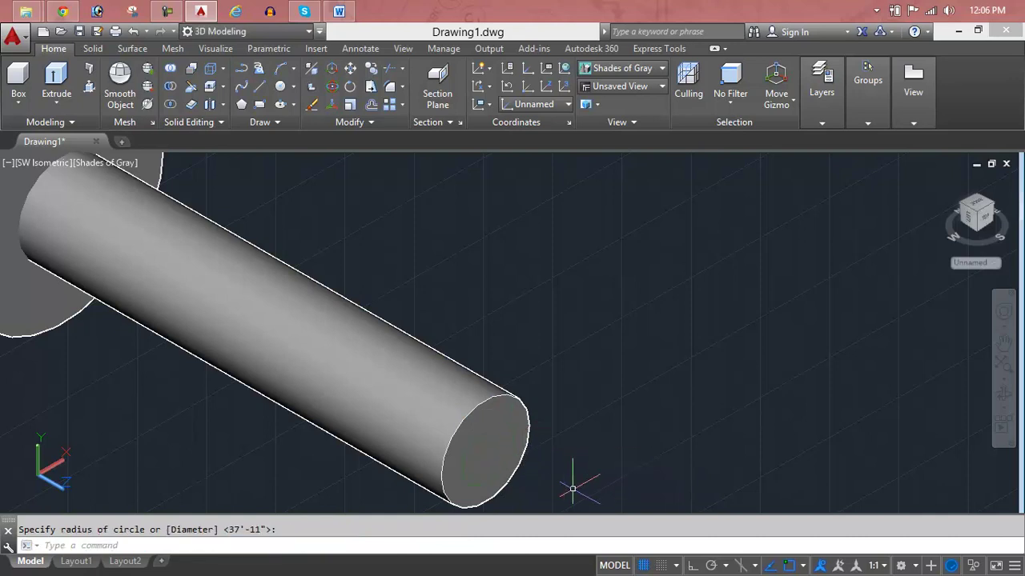
{"action": "key", "text": "Escape"}
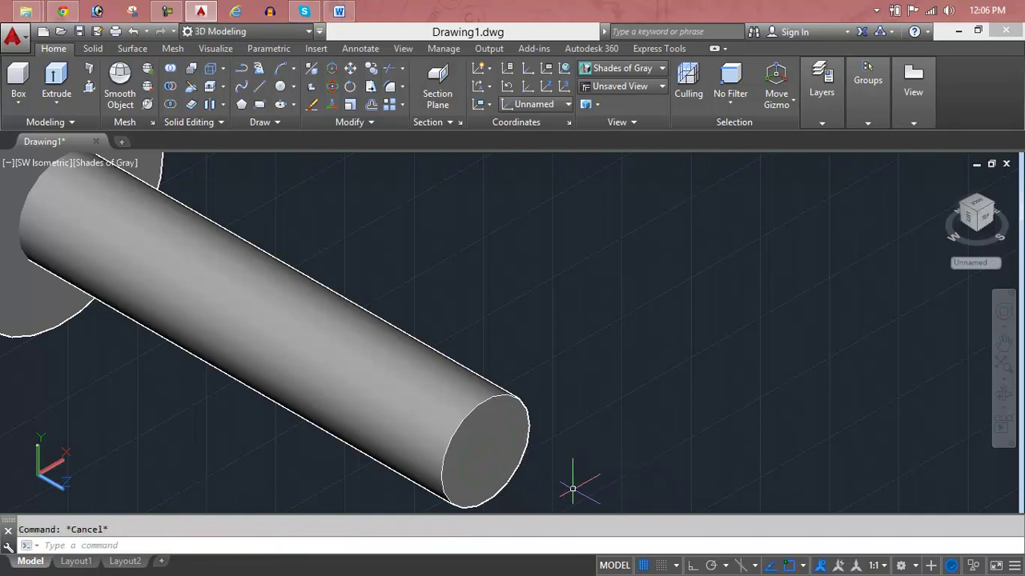
{"action": "type", "text": "E"}
{"action": "key", "text": "Escape"}
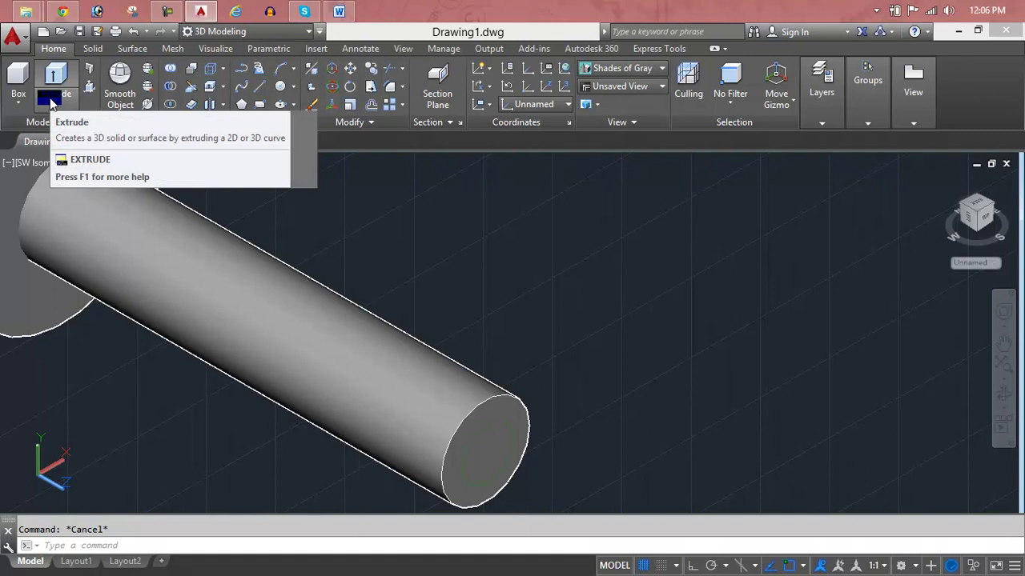
Press-pull the end-face circle to its new depth and zoom out to see the whole shaft.
{"action": "left_click", "coordinate": [88, 85]}
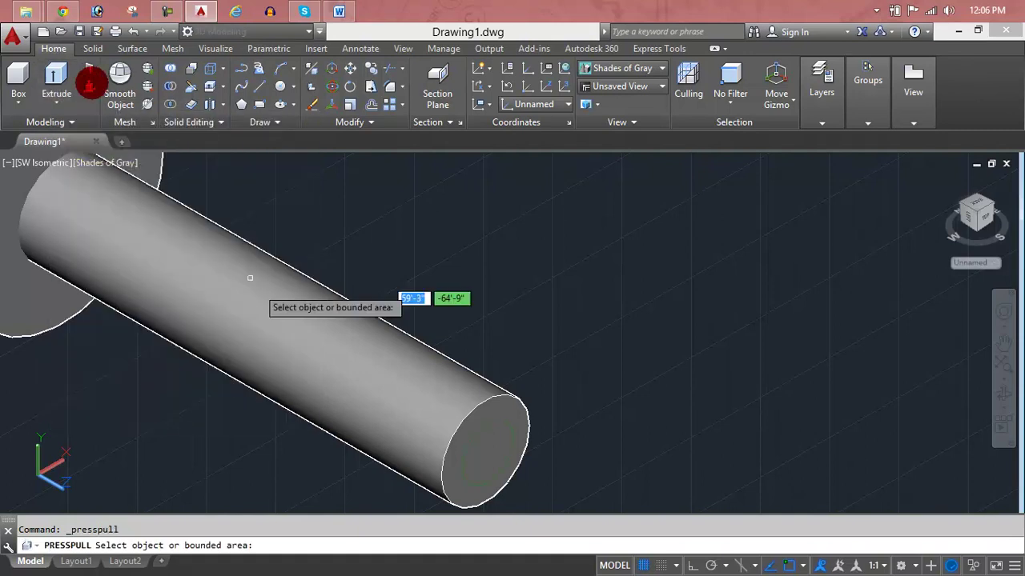
{"action": "left_click", "coordinate": [472, 454]}
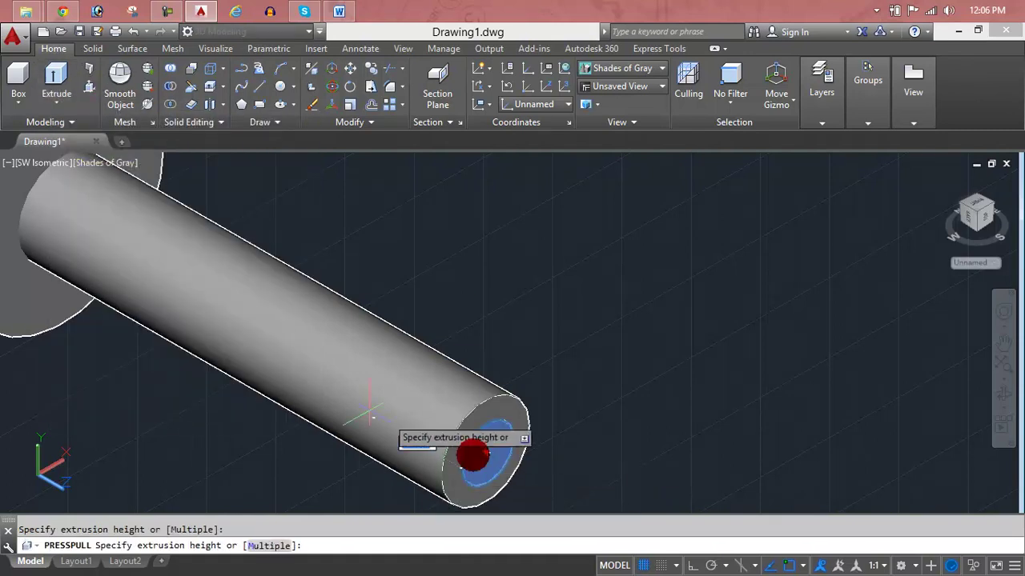
{"action": "scroll", "coordinate": [75, 246], "scroll_direction": "down", "scroll_amount": 3}
{"action": "left_click", "coordinate": [76, 269]}
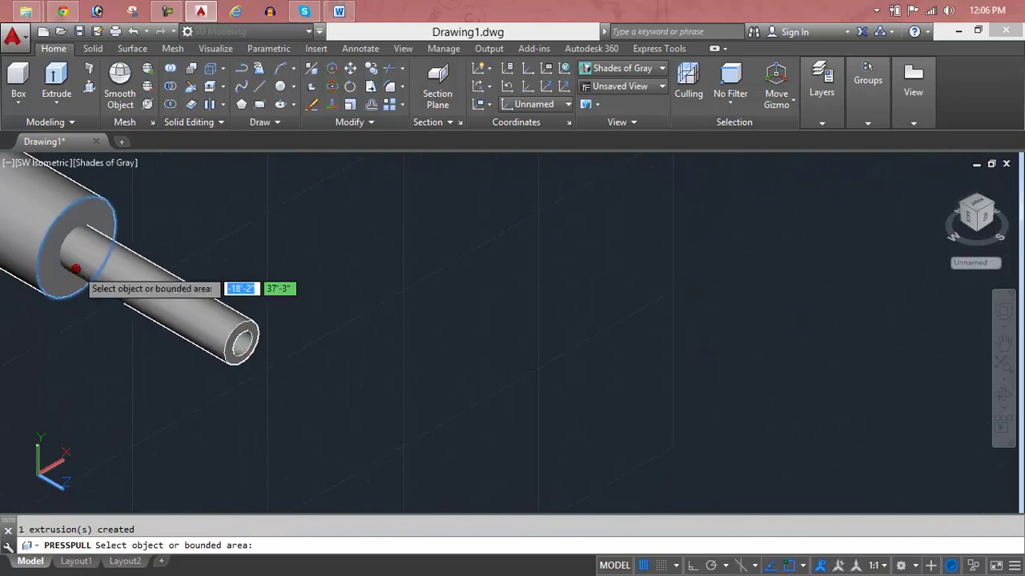
{"action": "scroll", "coordinate": [88, 285], "scroll_direction": "down", "scroll_amount": 3}
{"action": "middle_click_drag", "start_coordinate": [137, 297], "coordinate": [172, 308]}
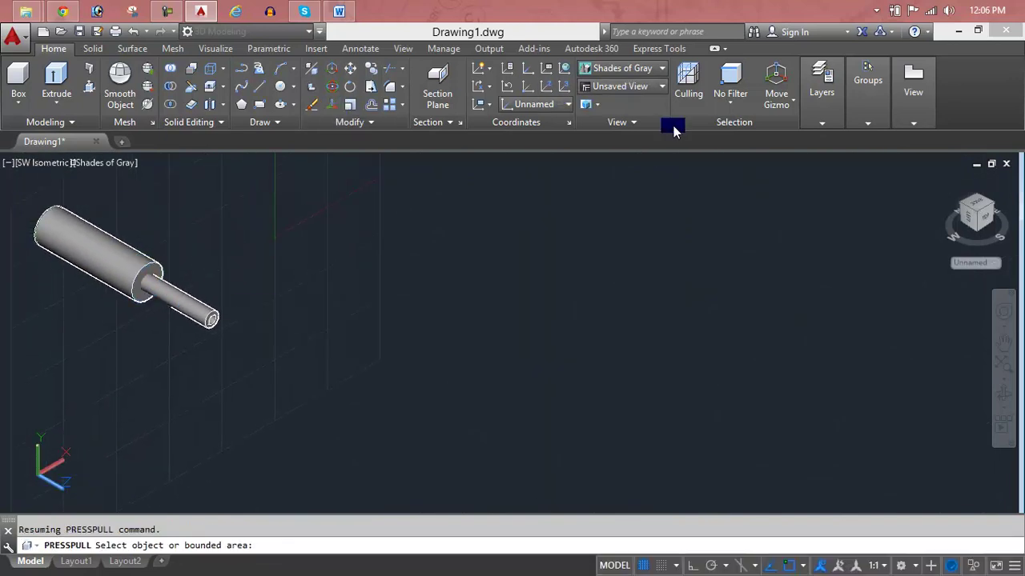
Switch to Top view, then an isometric ViewCube corner, and reset the UCS to World.
{"action": "left_click", "coordinate": [602, 86]}
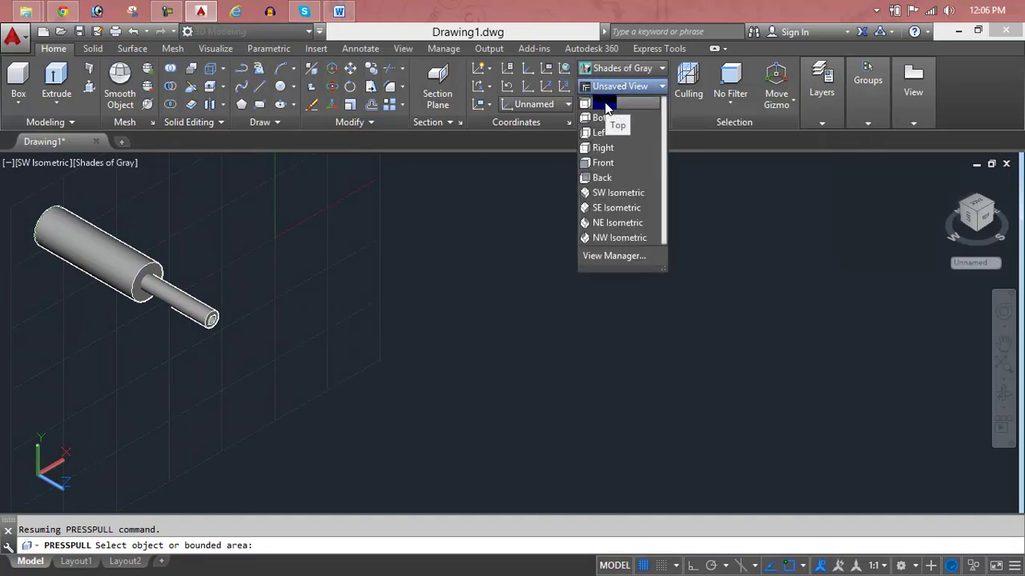
{"action": "left_click", "coordinate": [606, 104]}
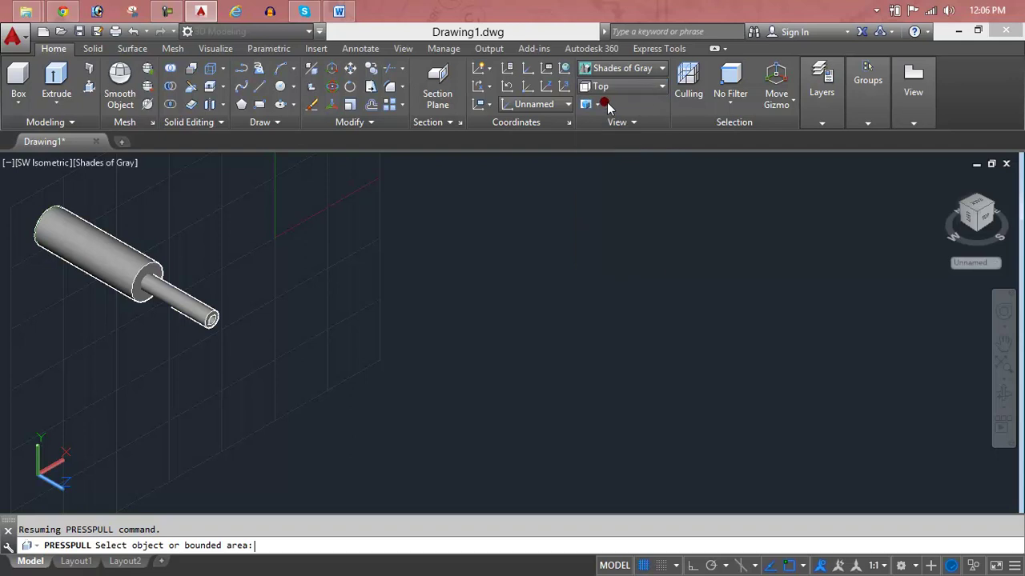
{"action": "left_click", "coordinate": [594, 105]}
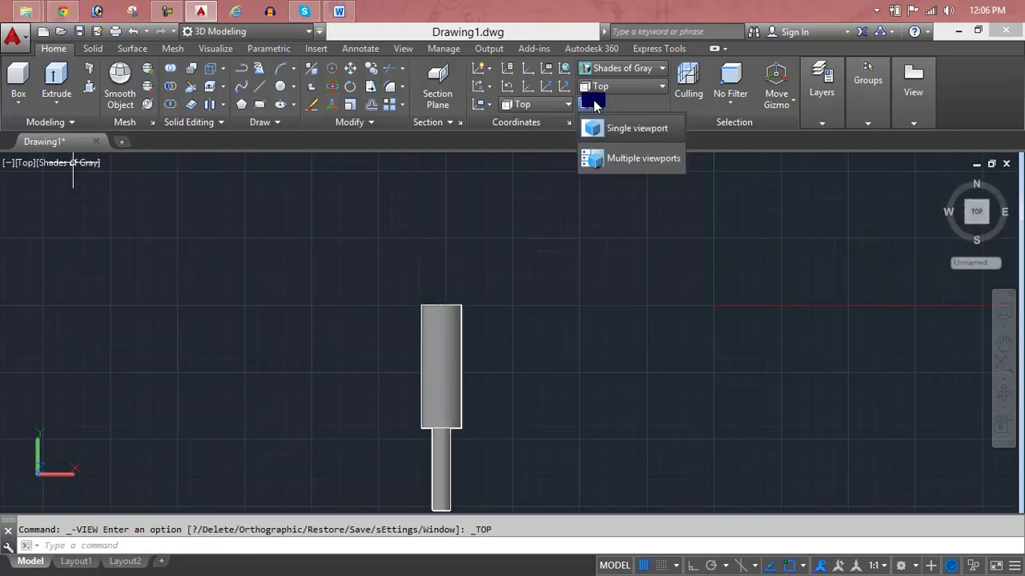
{"action": "left_click", "coordinate": [595, 86]}
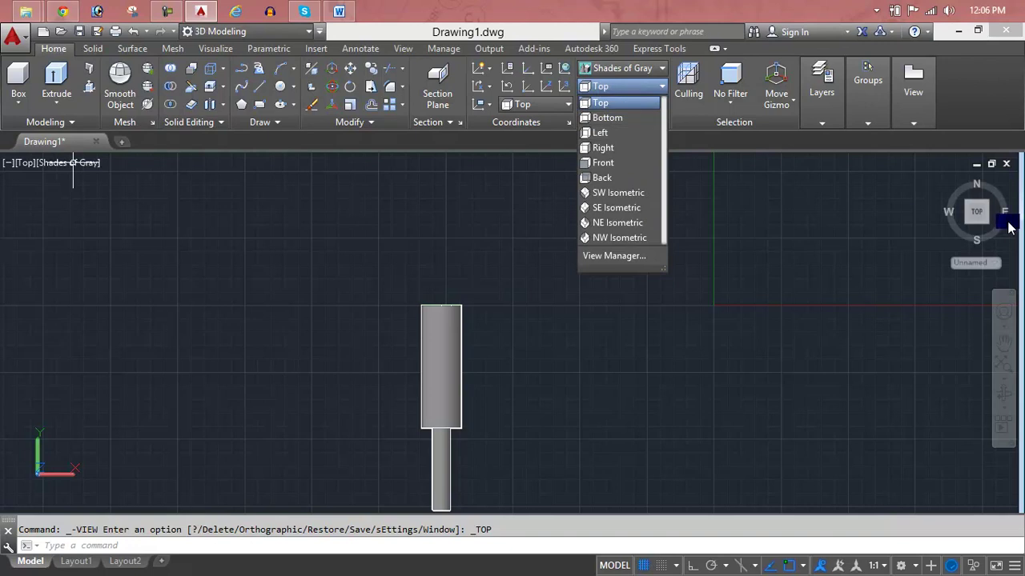
{"action": "left_click", "coordinate": [965, 200]}
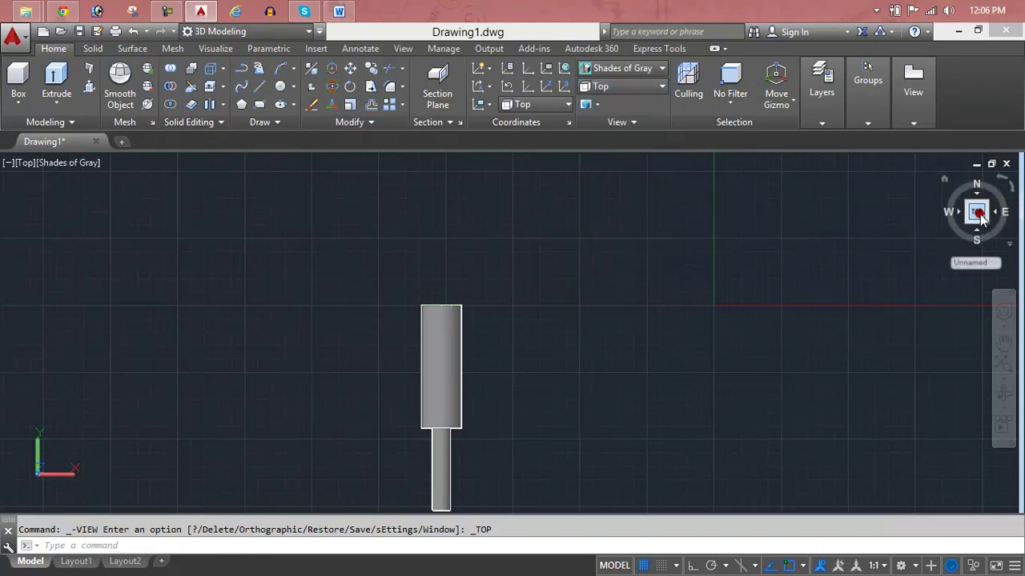
{"action": "left_click", "coordinate": [943, 187]}
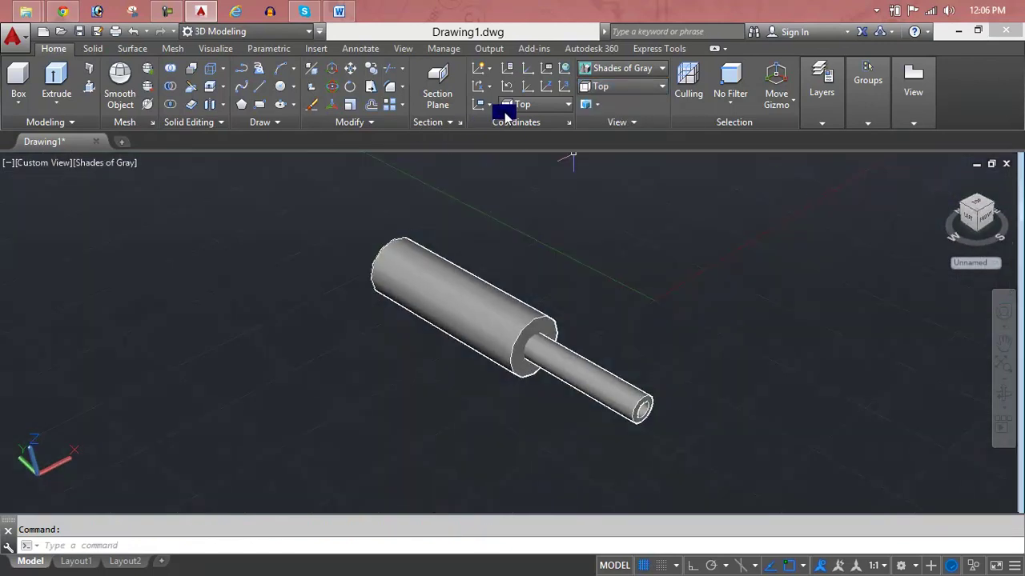
{"action": "left_click", "coordinate": [507, 109]}
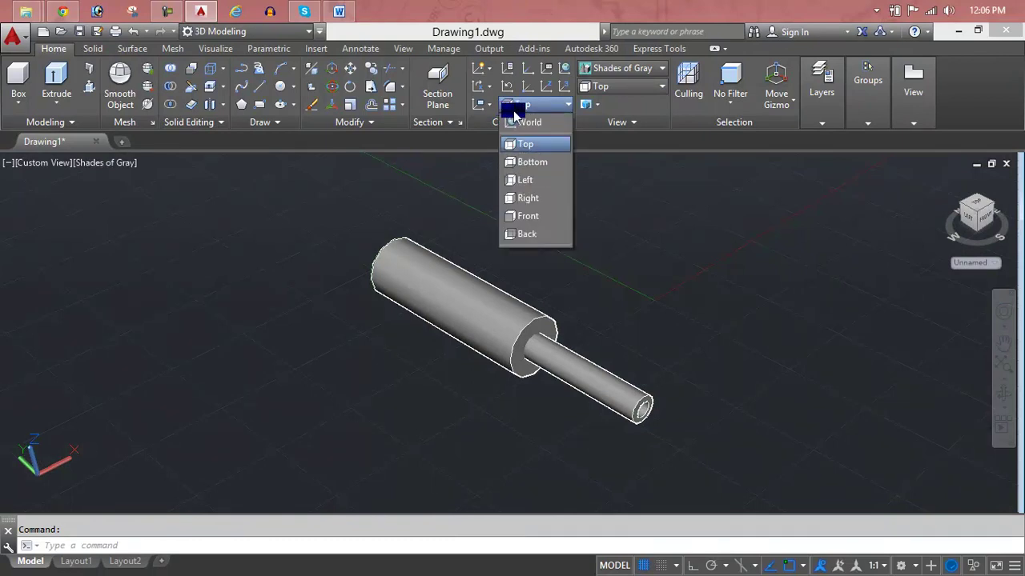
{"action": "left_click", "coordinate": [516, 120]}
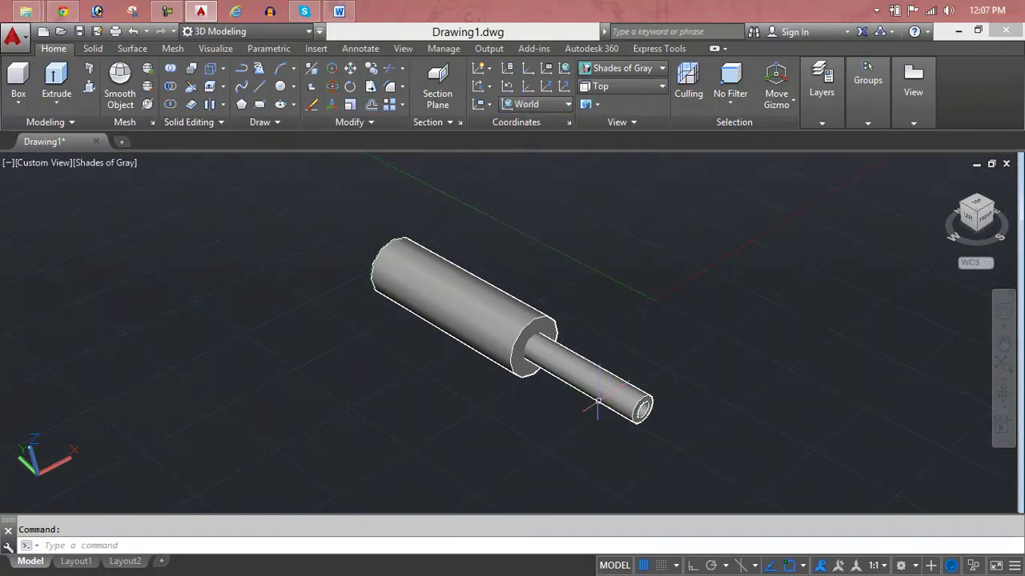
Pan the shaft left and orbit it upright with its hollow end facing forward.
{"action": "middle_click_drag", "start_coordinate": [596, 404], "coordinate": [437, 358]}
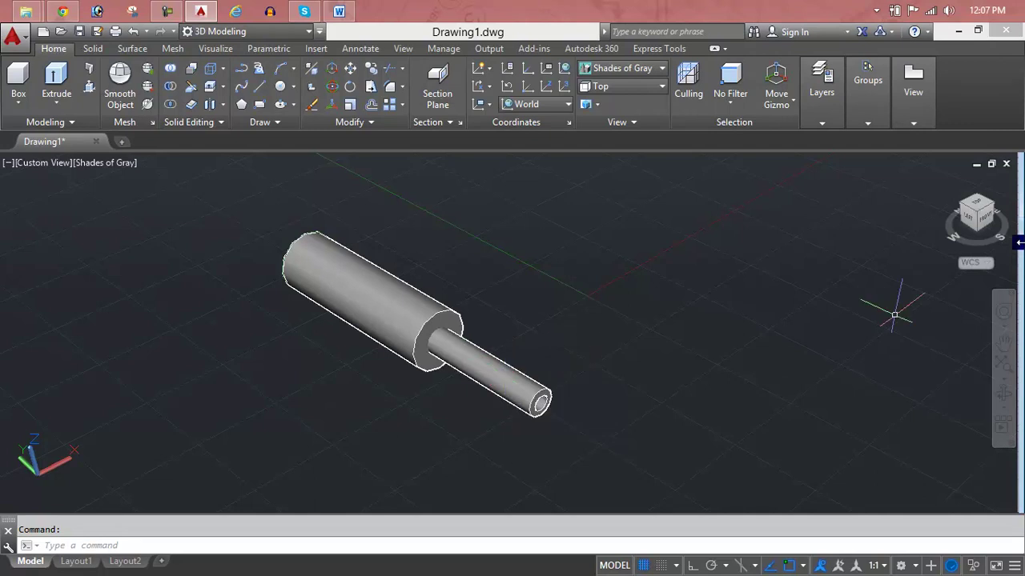
{"action": "left_click", "coordinate": [1003, 392]}
{"action": "mouse_move", "coordinate": [427, 335]}
{"action": "left_mouse_down"}
{"action": "mouse_move", "coordinate": [373, 340]}
{"action": "mouse_move", "coordinate": [384, 320]}
{"action": "left_mouse_up"}
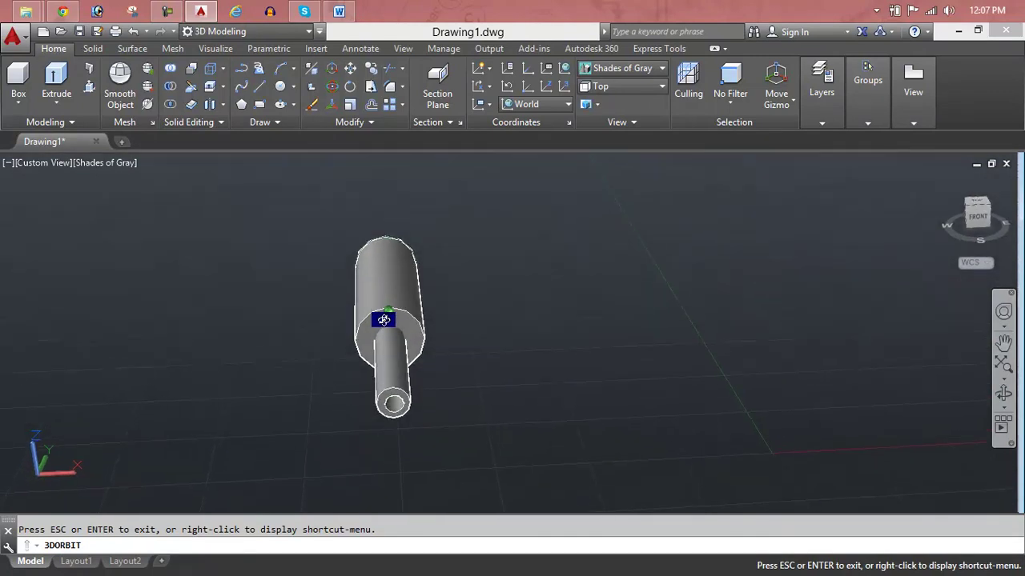
{"action": "key", "text": "Escape"}
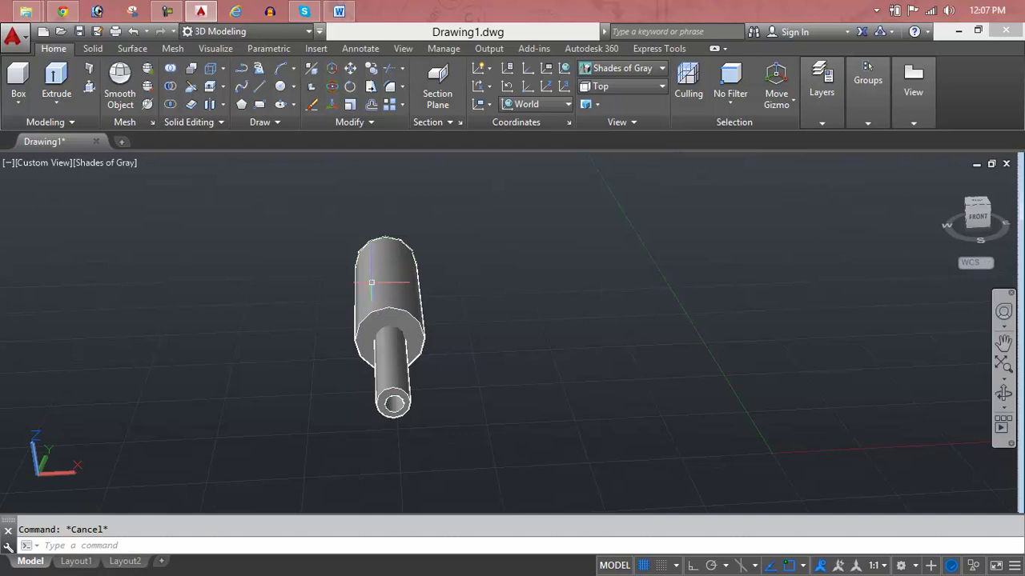
Slice all shaft solids along the axis, from the big cylinder's top to the tube end, keeping both sides.
{"action": "left_click", "coordinate": [186, 94]}
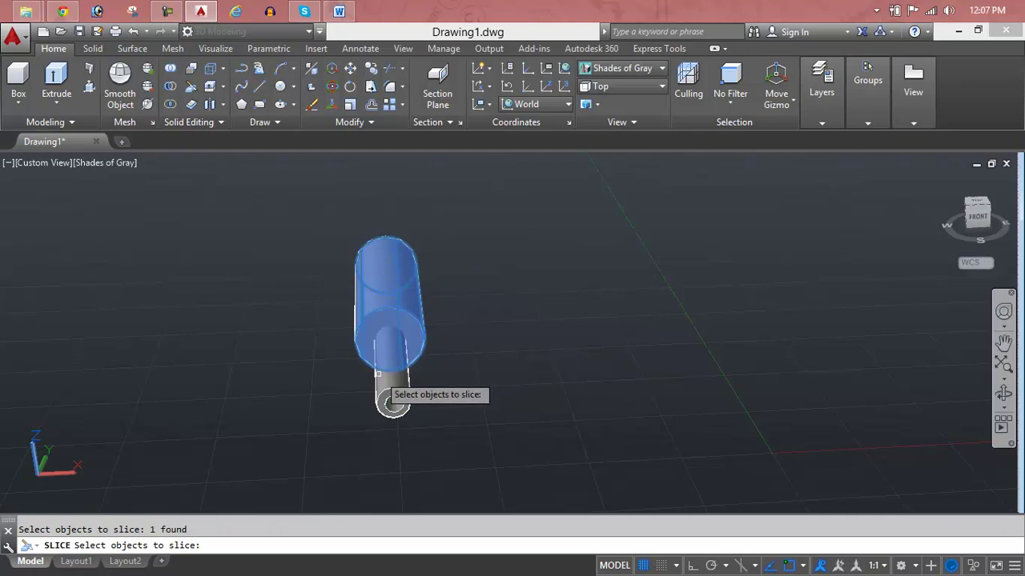
{"action": "left_click", "coordinate": [384, 385]}
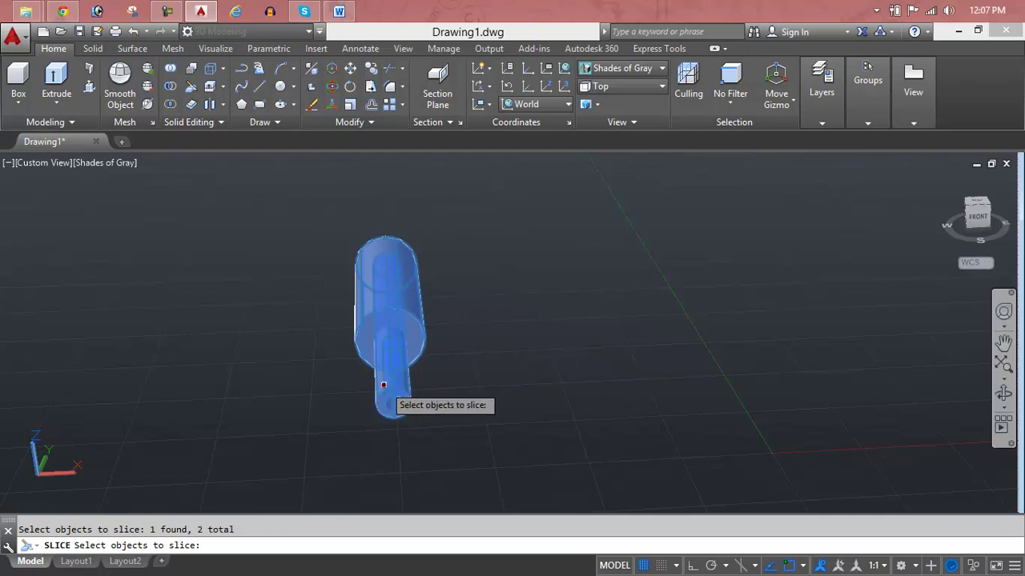
{"action": "left_click", "coordinate": [472, 216]}
{"action": "left_click", "coordinate": [340, 418]}
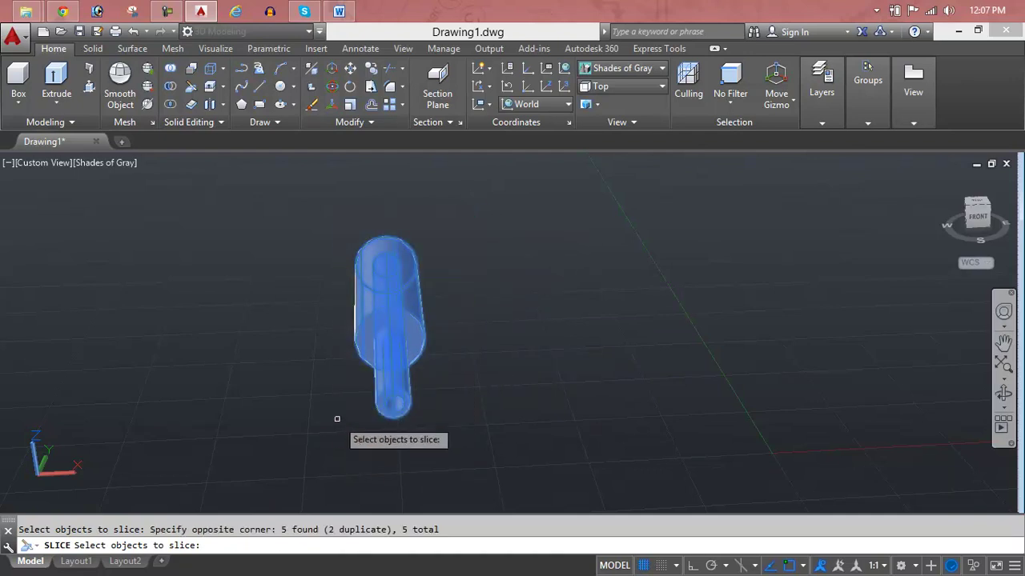
{"action": "key", "text": "Return"}
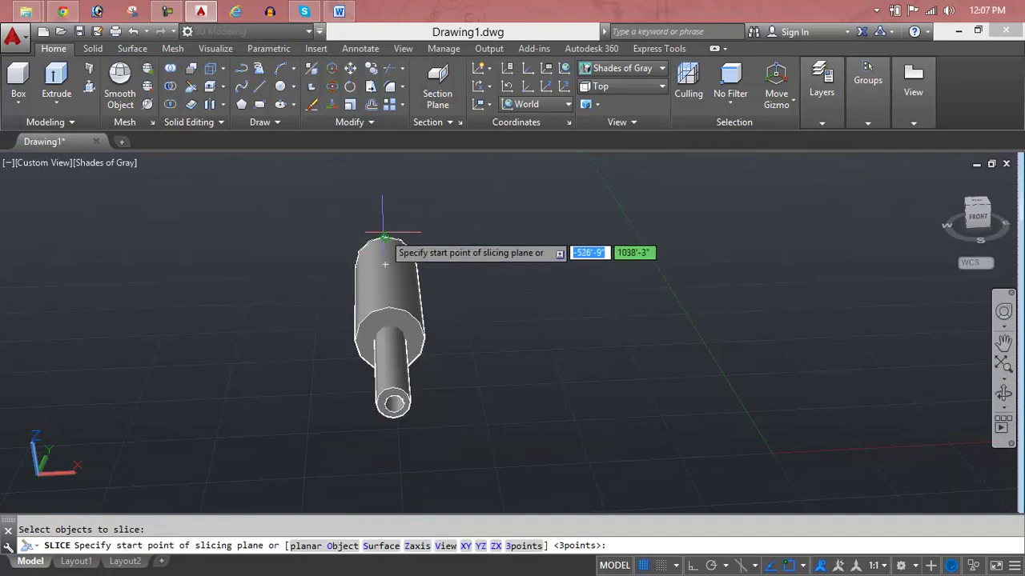
{"action": "left_click", "coordinate": [385, 238]}
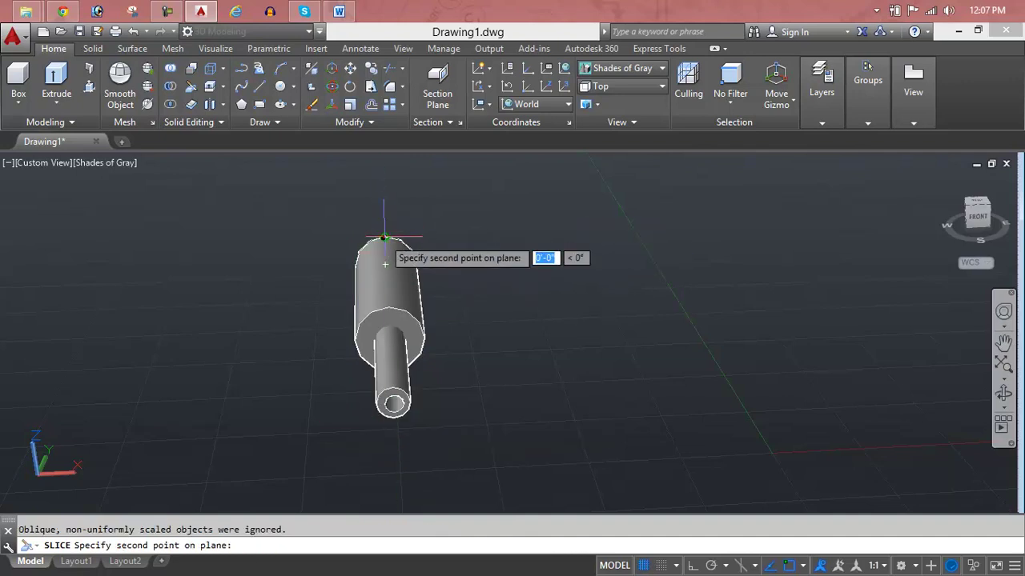
{"action": "scroll", "coordinate": [400, 401], "scroll_direction": "up", "scroll_amount": 3}
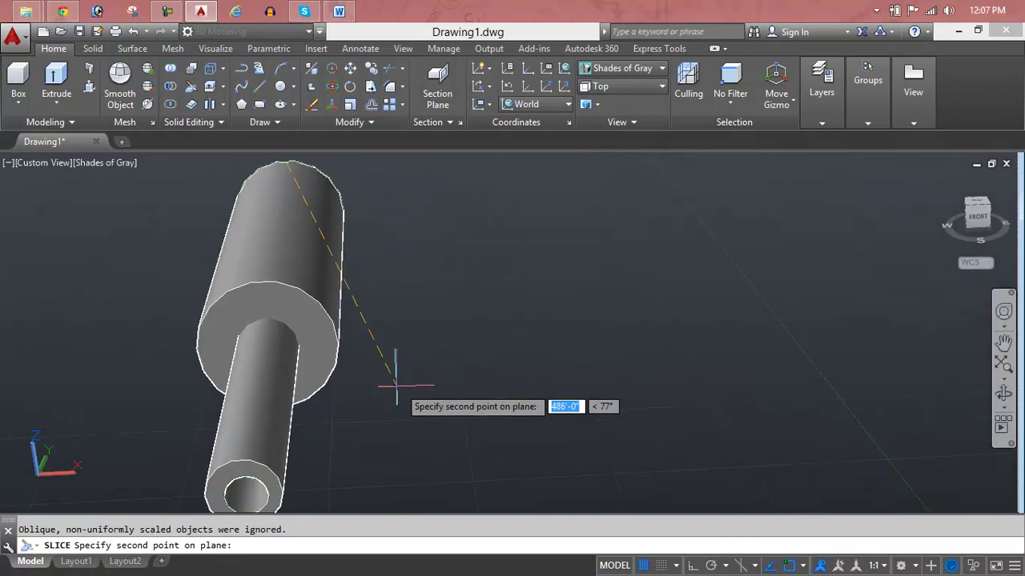
{"action": "left_click", "coordinate": [241, 462]}
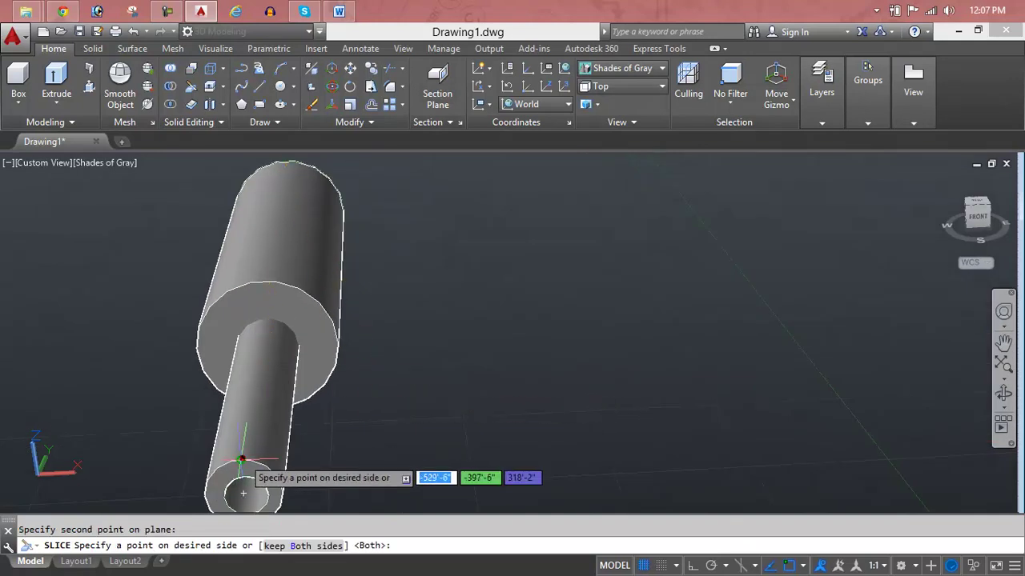
{"action": "key", "text": "Return"}
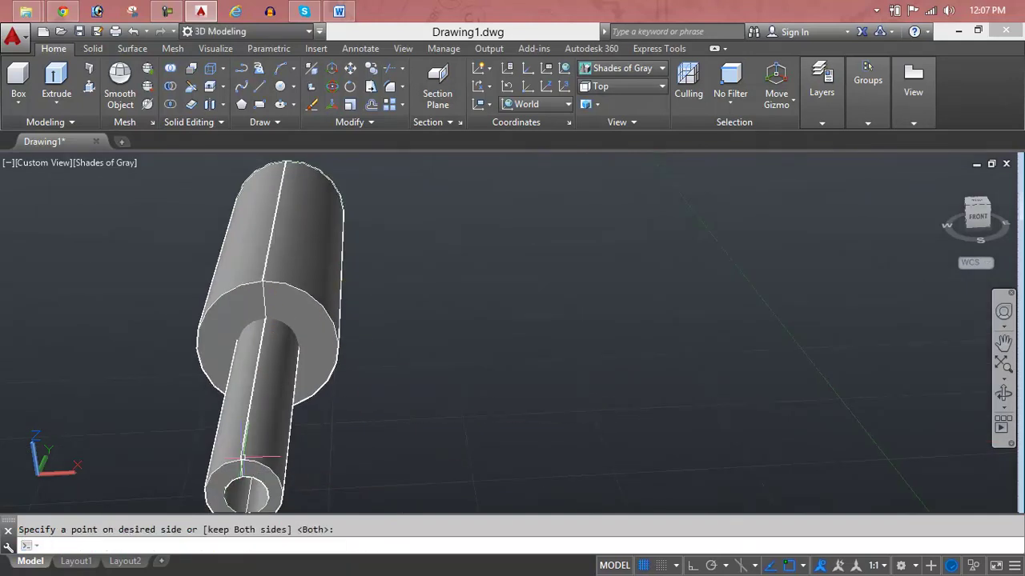
{"action": "scroll", "coordinate": [242, 457], "scroll_direction": "down", "scroll_amount": 2}
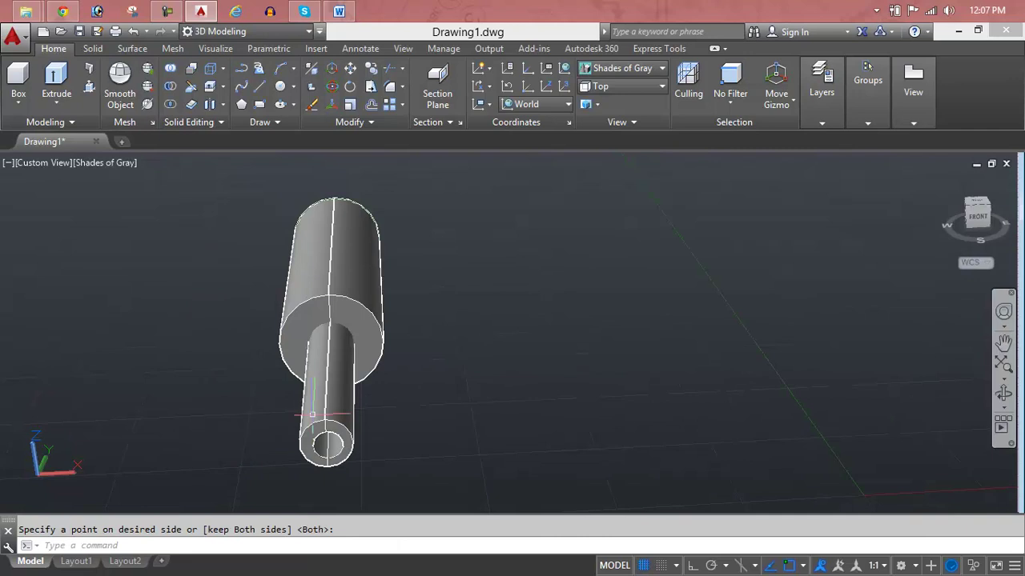
Select the right half of the sliced shaft and move it off to the right.
{"action": "key", "text": "Return"}
{"action": "left_click", "coordinate": [372, 273]}
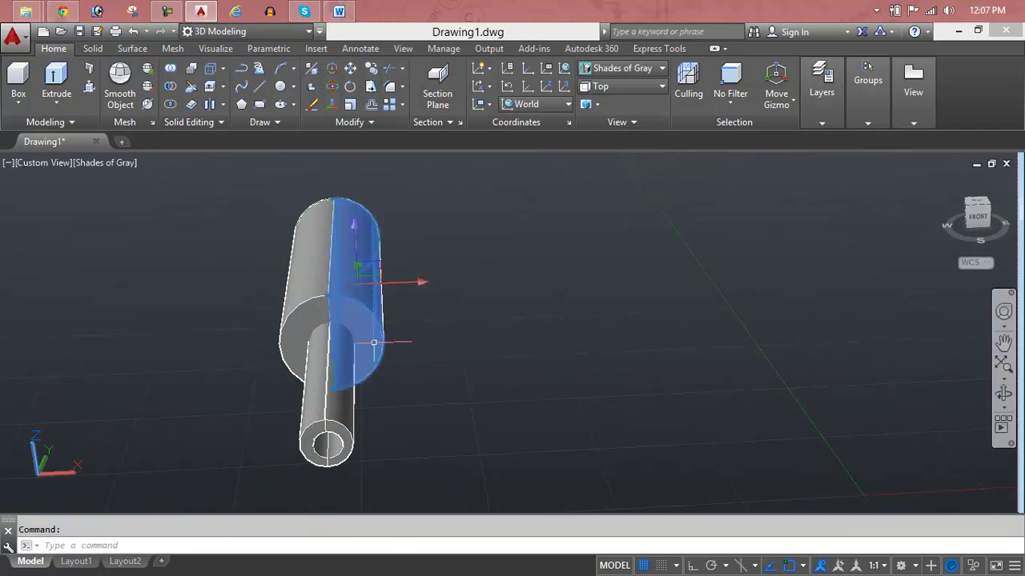
{"action": "left_click", "coordinate": [349, 412]}
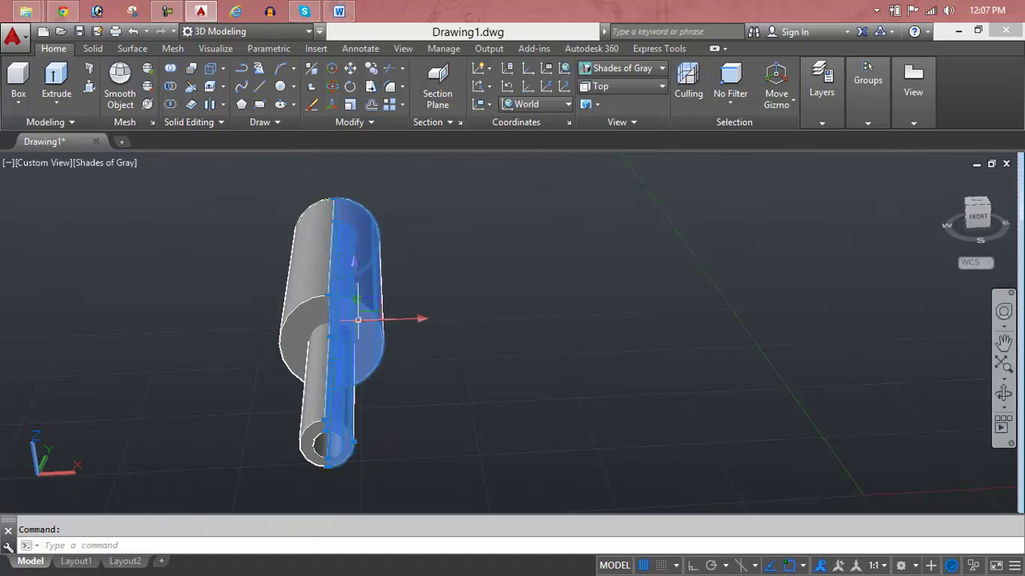
{"action": "left_click", "coordinate": [358, 320]}
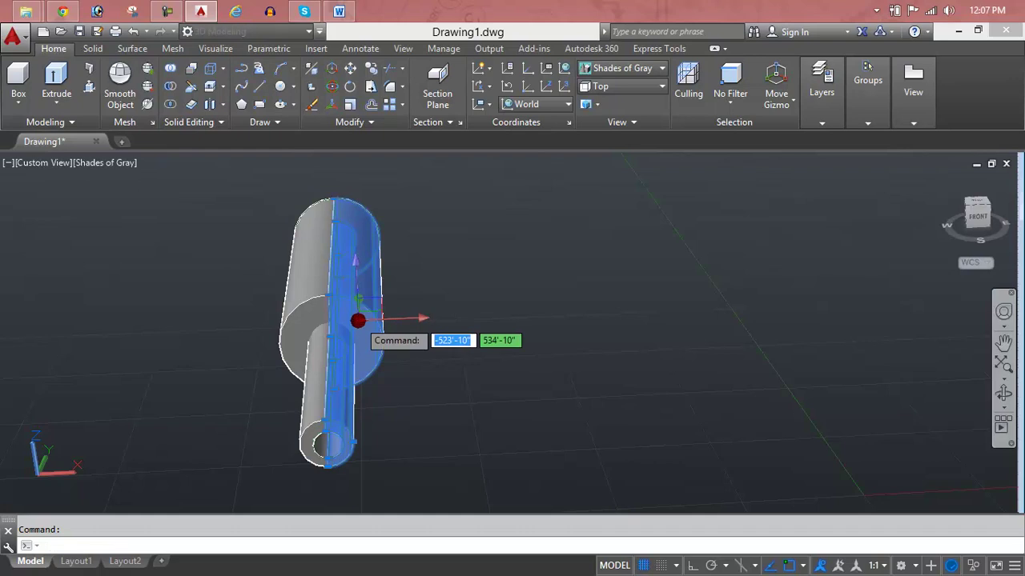
{"action": "key", "text": "Escape"}
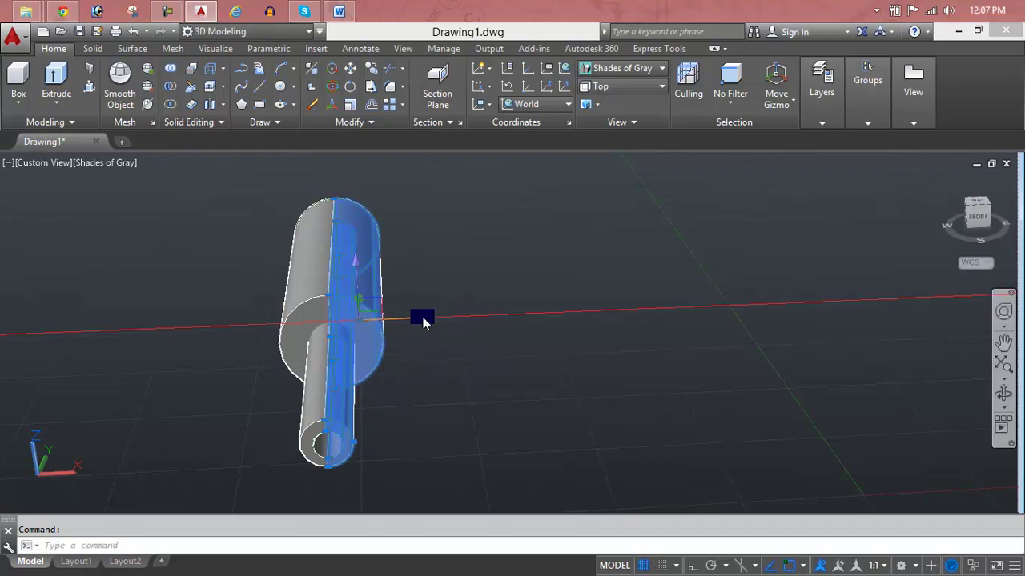
{"action": "left_click", "coordinate": [373, 317]}
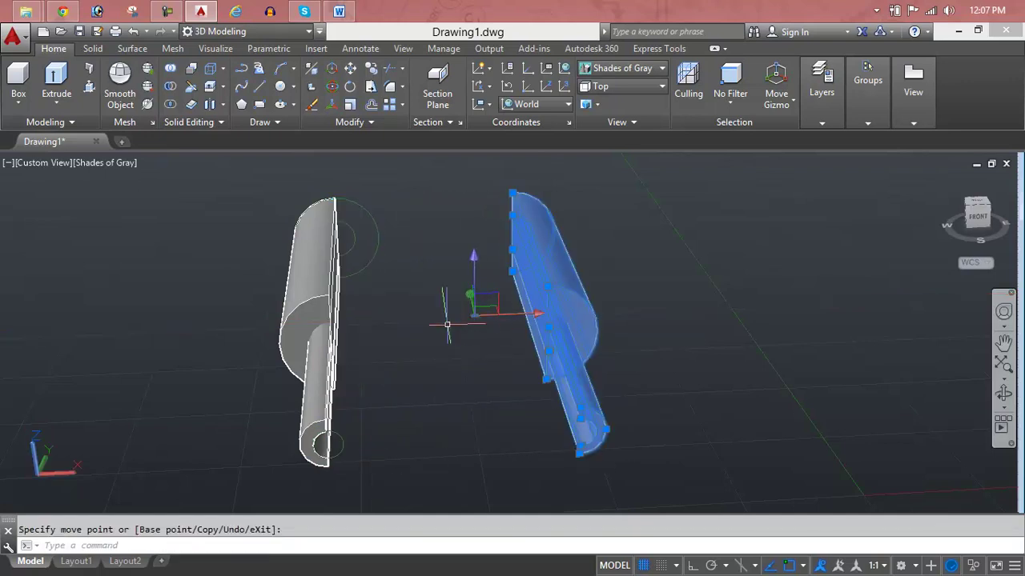
{"action": "key", "text": "Escape"}
Erase the leftover bottom and top circles on the left half and dismiss the CCleaner notice.
{"action": "left_click", "coordinate": [342, 444]}
{"action": "key", "text": "Delete"}
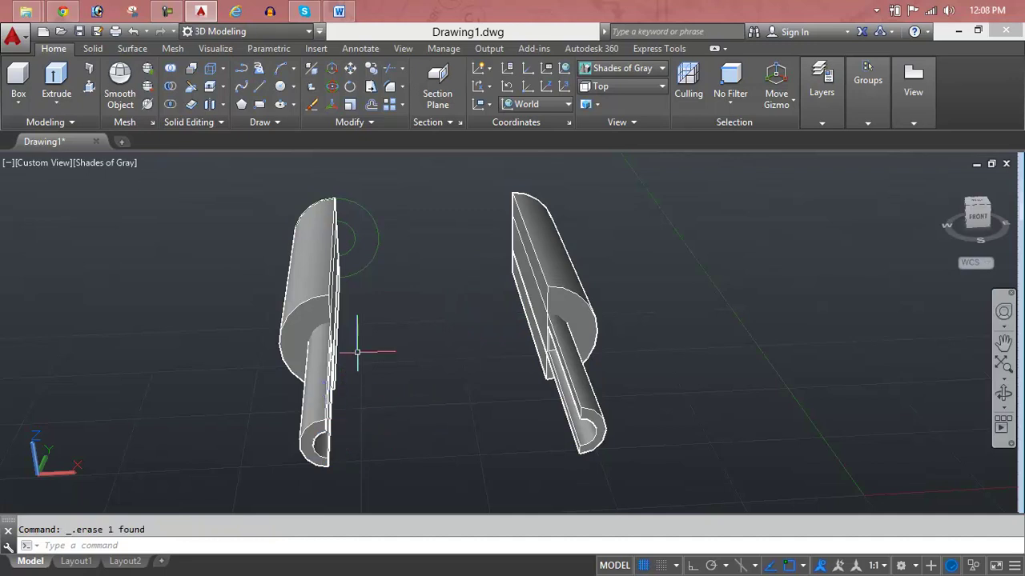
{"action": "left_click", "coordinate": [373, 264]}
{"action": "key", "text": "Delete"}
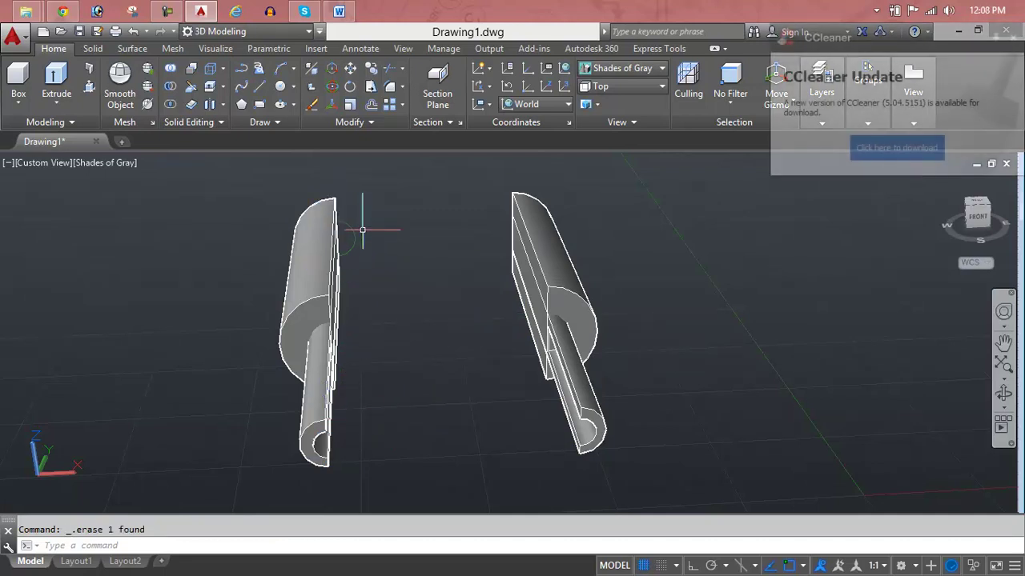
{"action": "left_click", "coordinate": [350, 238]}
{"action": "left_click", "coordinate": [352, 231]}
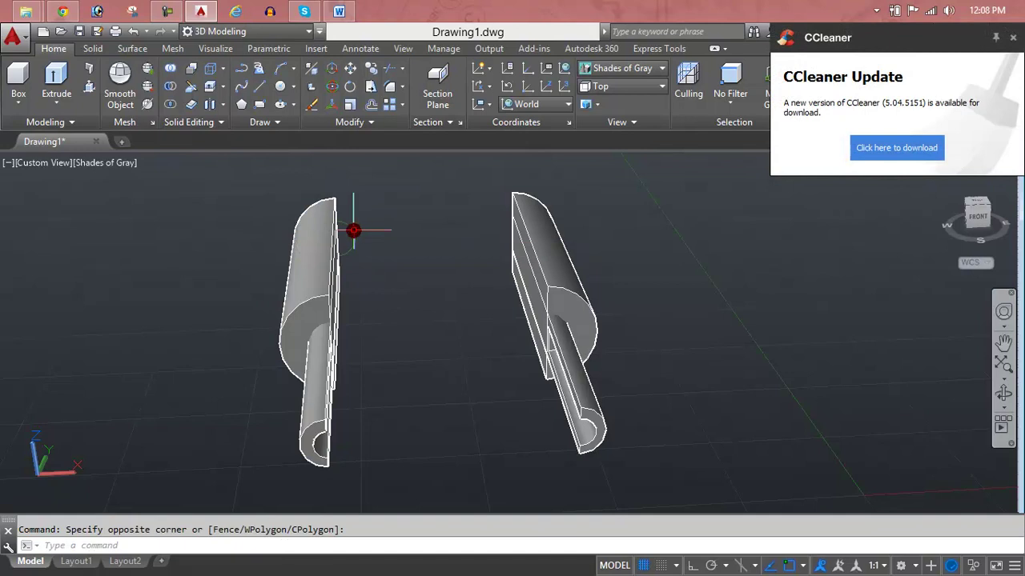
{"action": "key", "text": "Delete"}
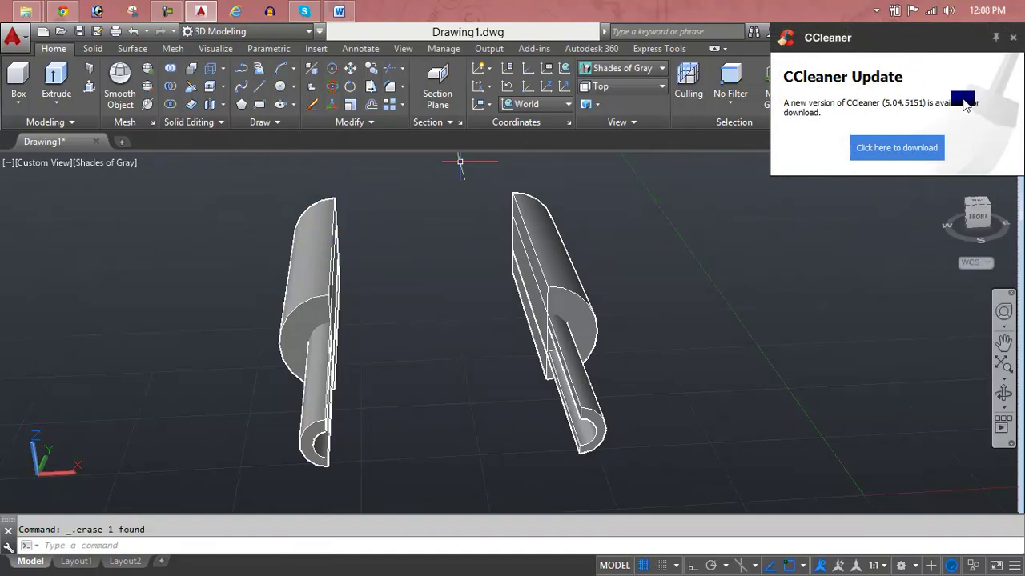
{"action": "left_click", "coordinate": [1012, 42]}
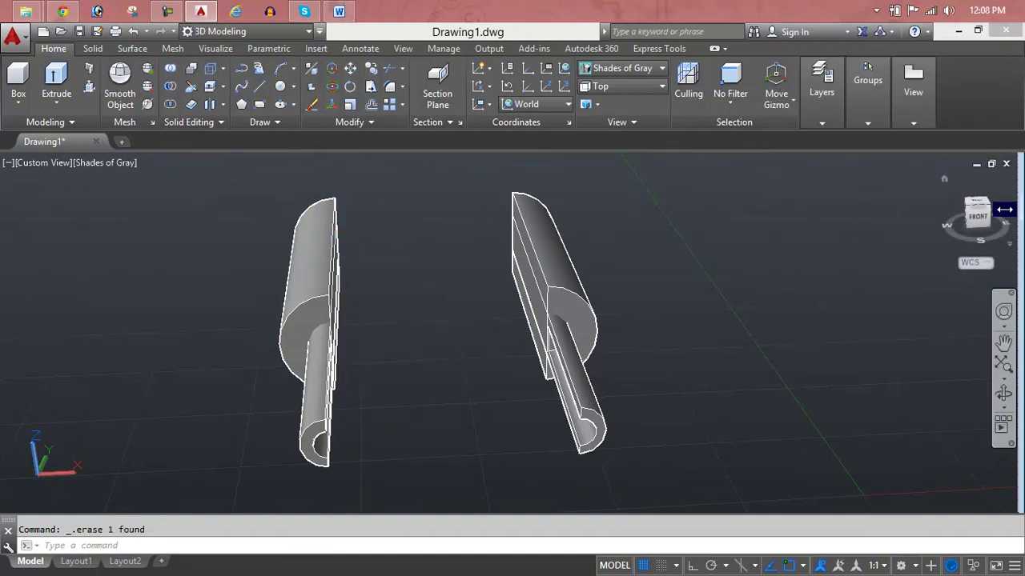
{"action": "left_click", "coordinate": [1005, 393]}
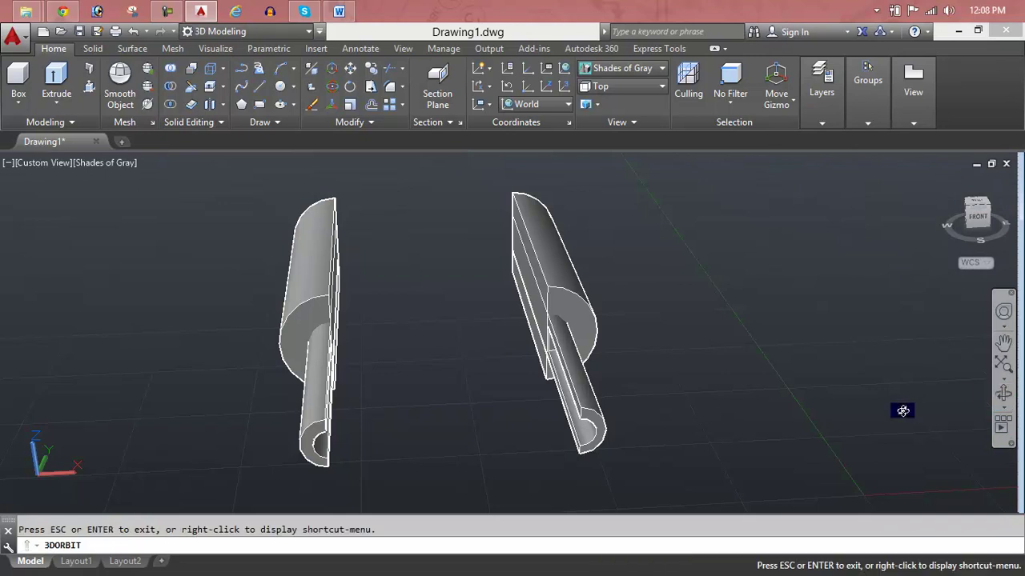
{"action": "mouse_move", "coordinate": [555, 396]}
{"action": "left_mouse_down"}
{"action": "mouse_move", "coordinate": [589, 330]}
{"action": "mouse_move", "coordinate": [521, 329]}
{"action": "mouse_move", "coordinate": [507, 360]}
{"action": "mouse_move", "coordinate": [505, 347]}
{"action": "mouse_move", "coordinate": [419, 328]}
{"action": "mouse_move", "coordinate": [296, 313]}
{"action": "left_mouse_up"}
{"action": "scroll", "coordinate": [297, 314], "scroll_direction": "up", "scroll_amount": 2}
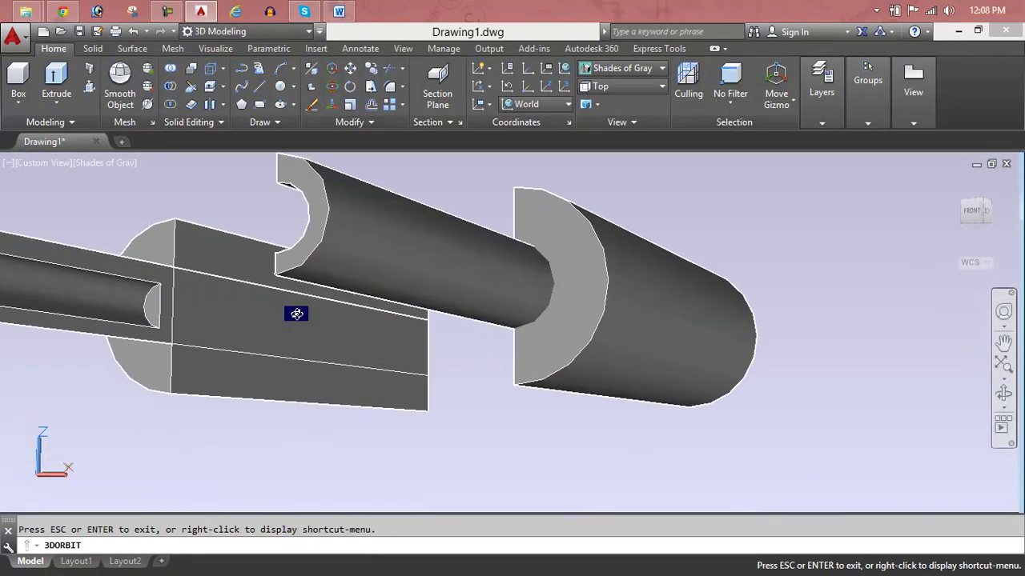
{"action": "middle_click_drag", "start_coordinate": [295, 316], "coordinate": [523, 419]}
{"action": "scroll", "coordinate": [523, 418], "scroll_direction": "down", "scroll_amount": 2}
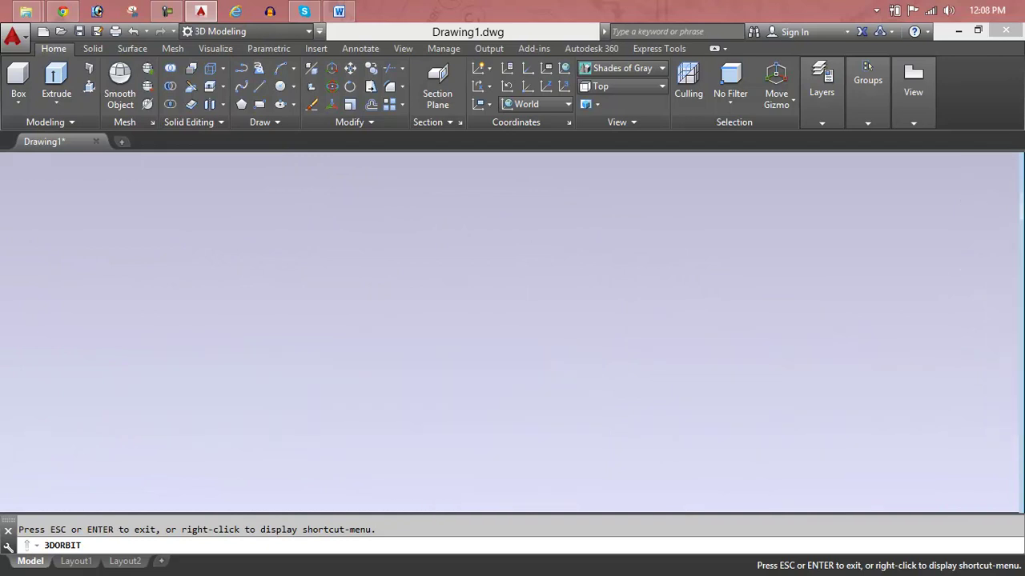
{"action": "mouse_move", "coordinate": [520, 415]}
{"action": "left_mouse_down"}
{"action": "mouse_move", "coordinate": [597, 405]}
{"action": "mouse_move", "coordinate": [585, 441]}
{"action": "mouse_move", "coordinate": [528, 433]}
{"action": "mouse_move", "coordinate": [526, 446]}
{"action": "mouse_move", "coordinate": [441, 432]}
{"action": "mouse_move", "coordinate": [537, 445]}
{"action": "mouse_move", "coordinate": [713, 411]}
{"action": "mouse_move", "coordinate": [862, 427]}
{"action": "mouse_move", "coordinate": [682, 446]}
{"action": "mouse_move", "coordinate": [477, 421]}
{"action": "mouse_move", "coordinate": [360, 381]}
{"action": "mouse_move", "coordinate": [311, 393]}
{"action": "mouse_move", "coordinate": [288, 430]}
{"action": "mouse_move", "coordinate": [273, 422]}
{"action": "left_mouse_up"}
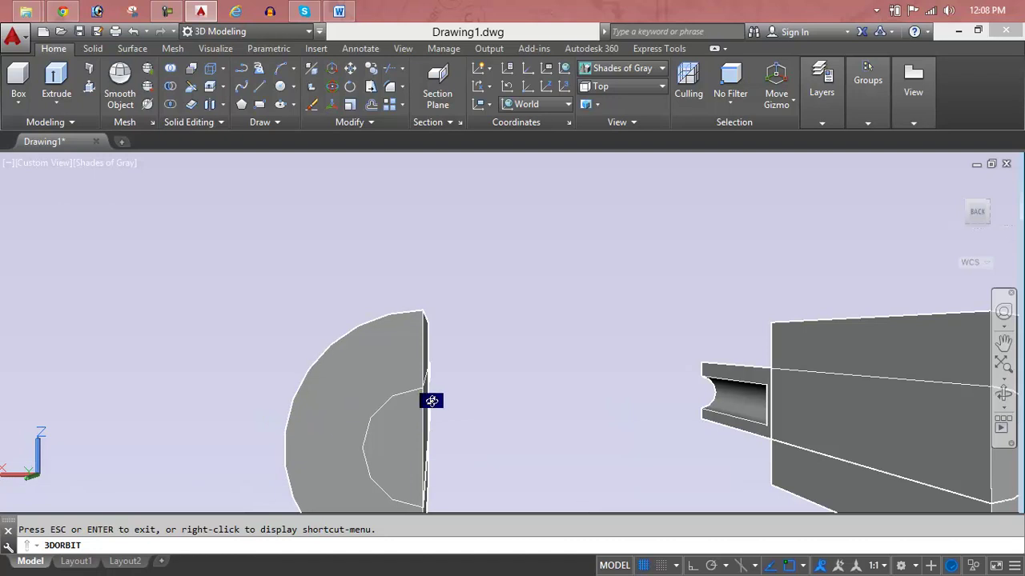
{"action": "key", "text": "Escape"}
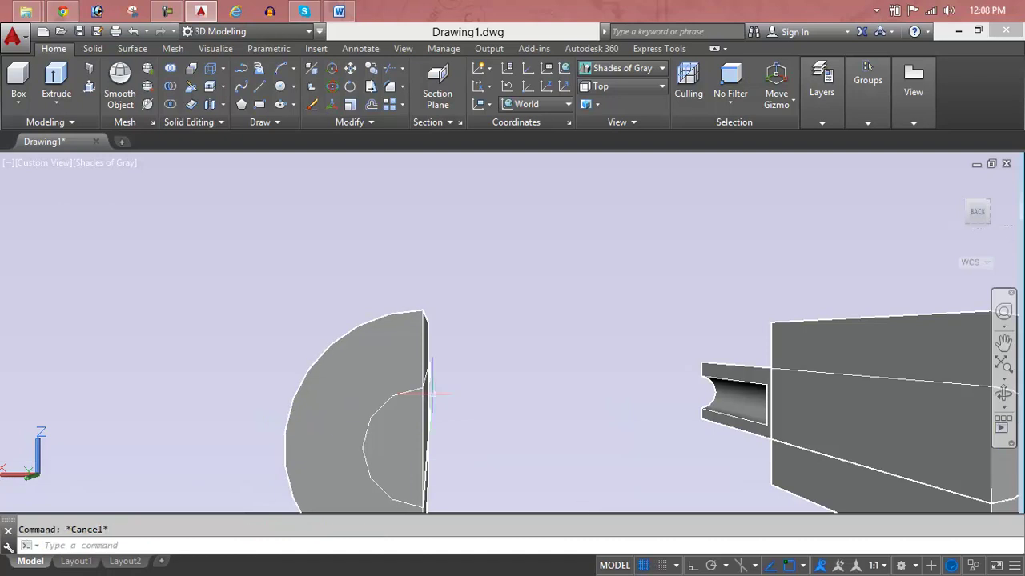
{"action": "key", "text": "ctrl+z"}
Undo back to the whole unsliced shaft and orbit to face its end.
{"action": "key", "text": "ctrl+z"}
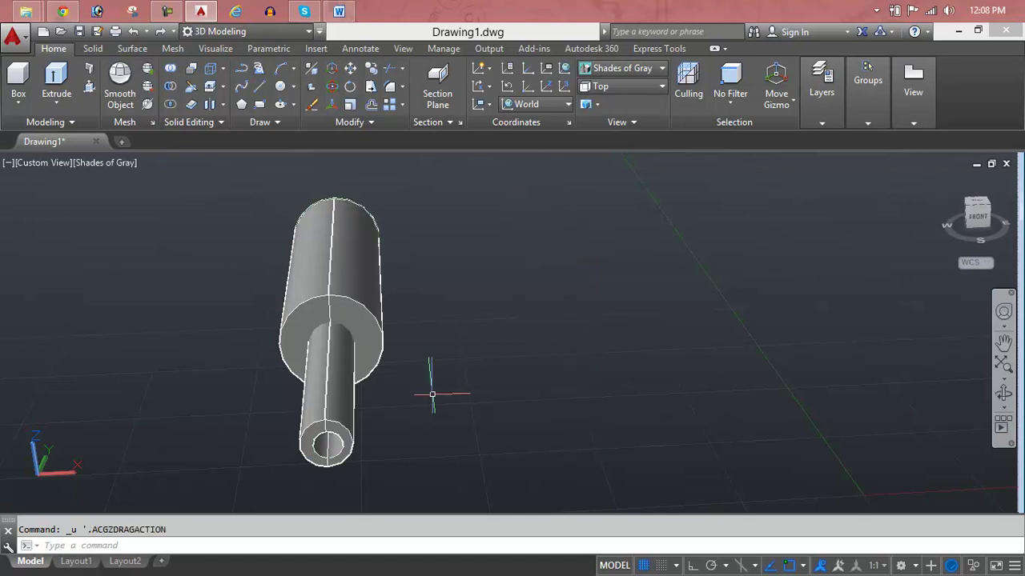
{"action": "key", "text": "ctrl+z"}
{"action": "key", "text": "ctrl+z"}
{"action": "key", "text": "ctrl+z"}
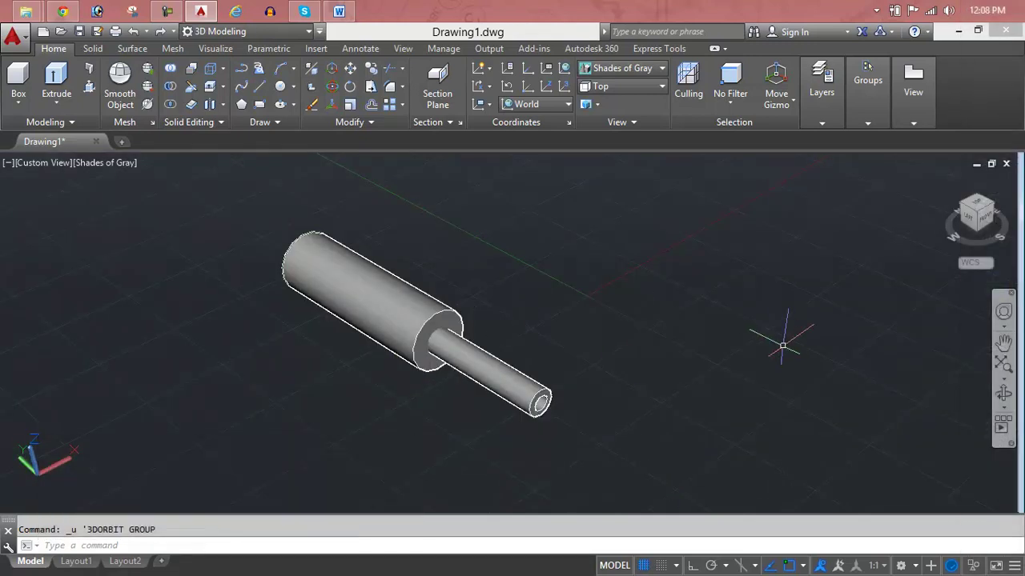
{"action": "left_click", "coordinate": [1003, 392]}
{"action": "mouse_move", "coordinate": [424, 373]}
{"action": "left_mouse_down"}
{"action": "mouse_move", "coordinate": [630, 276]}
{"action": "mouse_move", "coordinate": [636, 327]}
{"action": "left_mouse_up"}
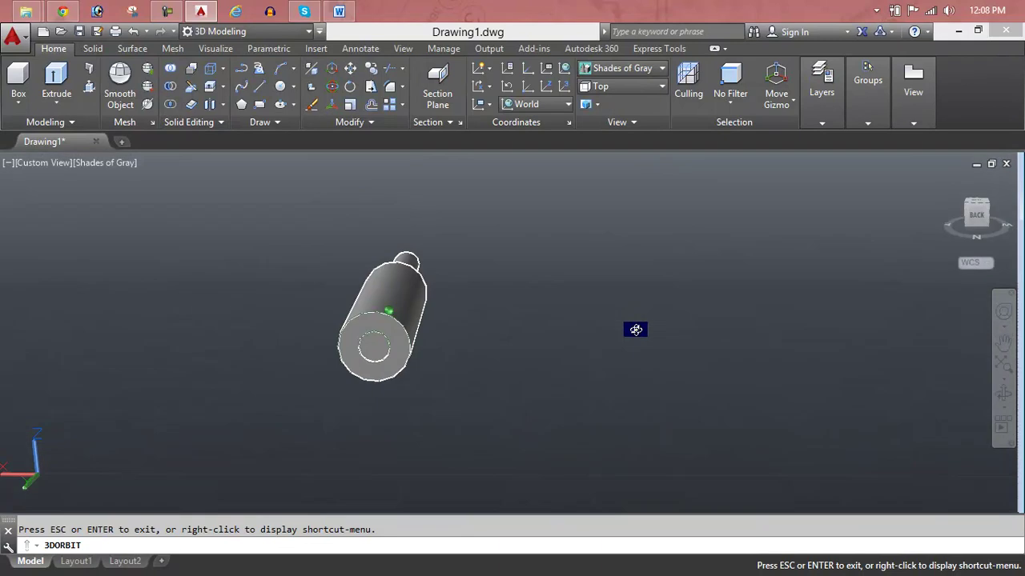
{"action": "key", "text": "Escape"}
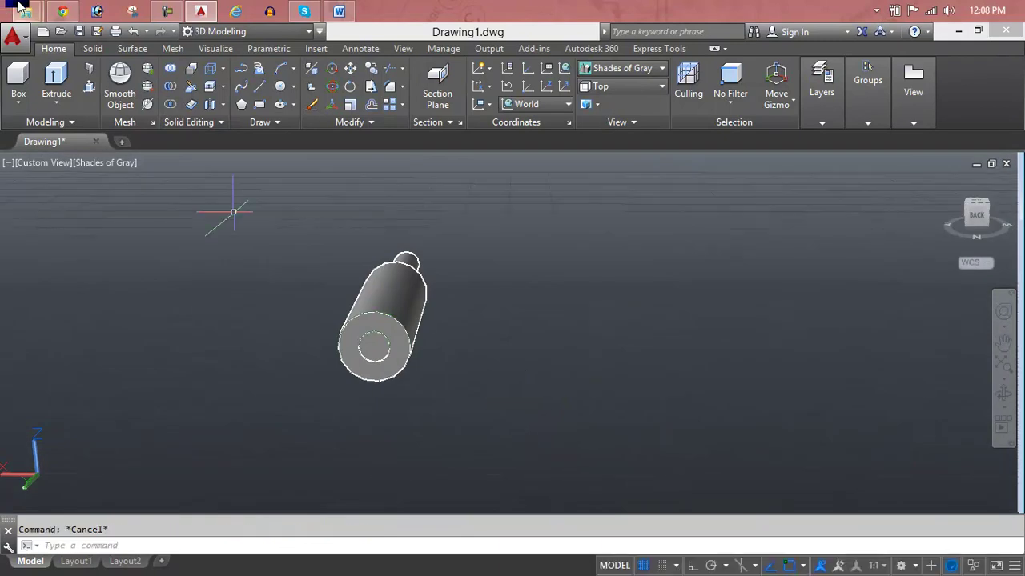
Presspull the inner circle on the shaft's end face twice.
{"action": "left_click", "coordinate": [89, 68]}
{"action": "left_click", "coordinate": [372, 347]}
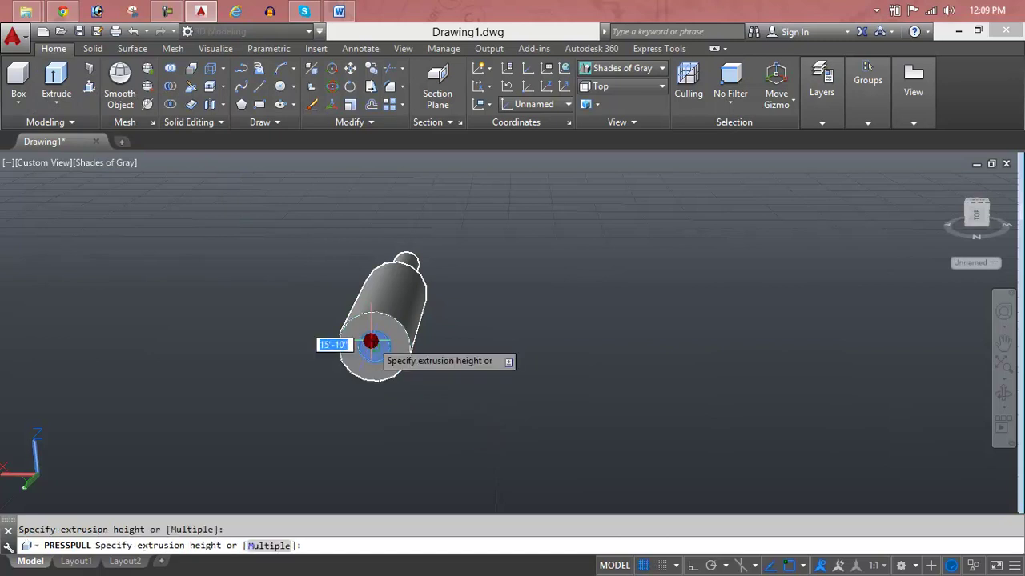
{"action": "left_click", "coordinate": [456, 244]}
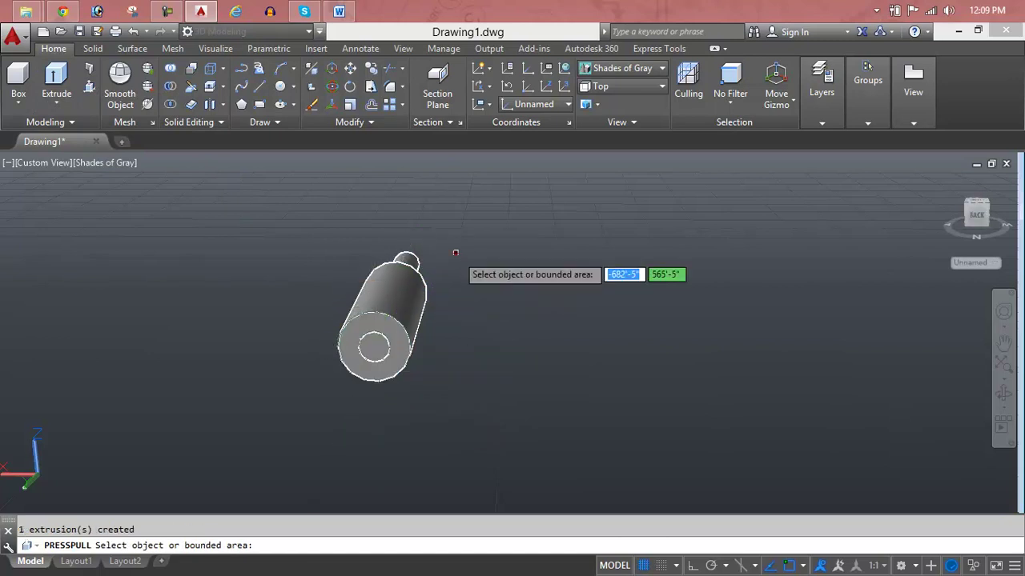
{"action": "left_click", "coordinate": [373, 346]}
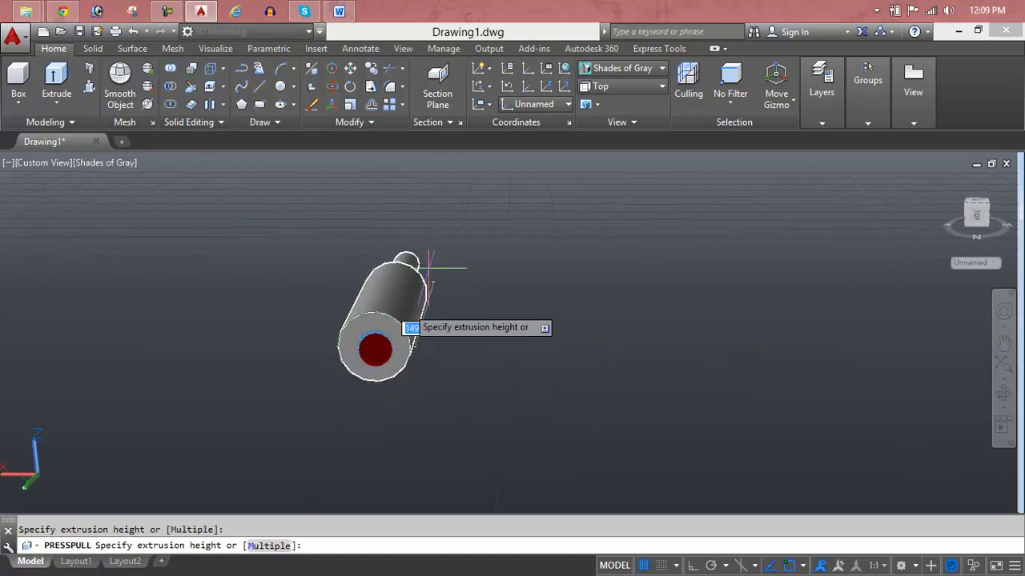
{"action": "left_click", "coordinate": [458, 245]}
{"action": "key", "text": "Escape"}
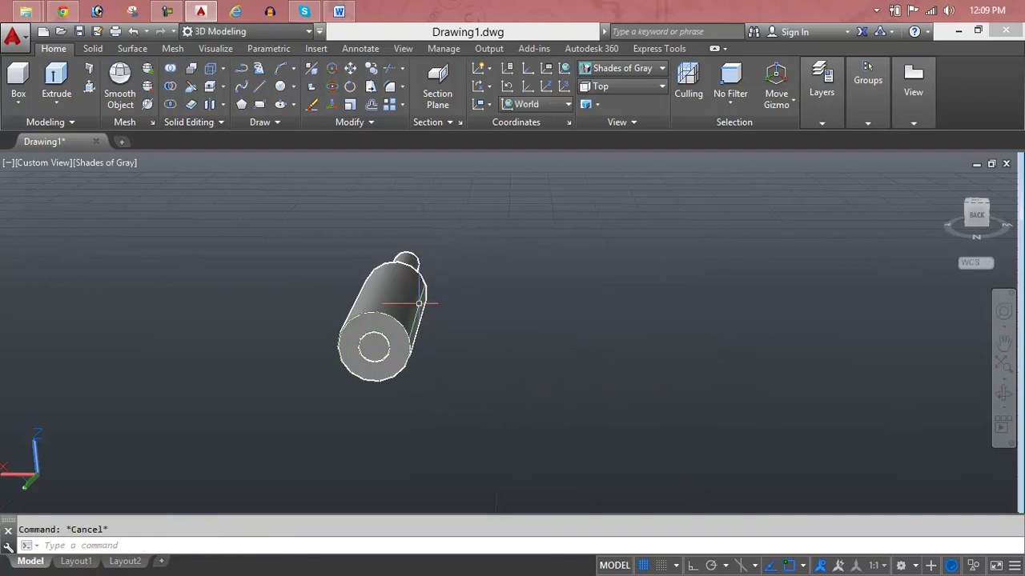
Delete the inner cylinder so the end becomes a hollow tube.
{"action": "left_click", "coordinate": [382, 345]}
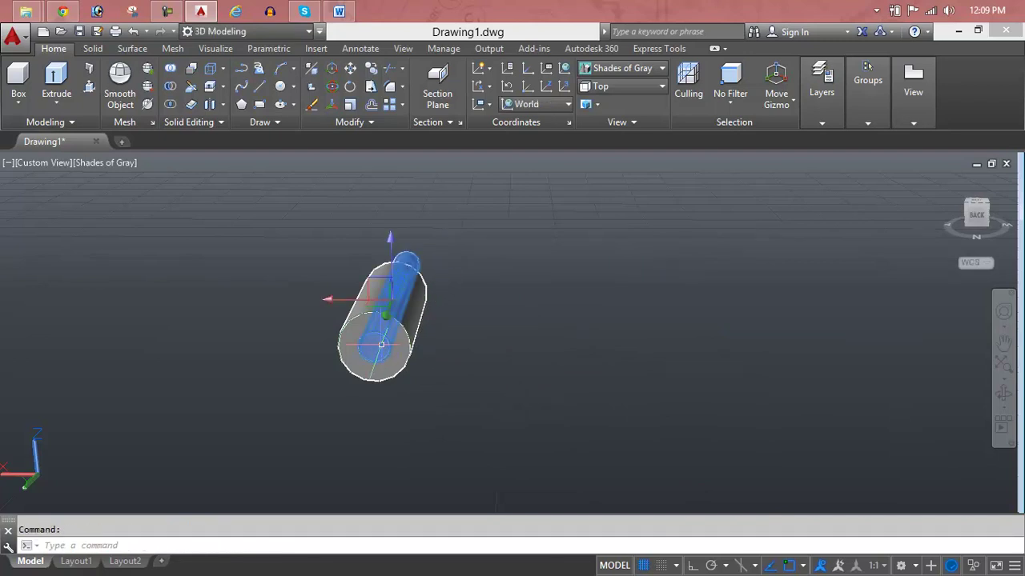
{"action": "key", "text": "Delete"}
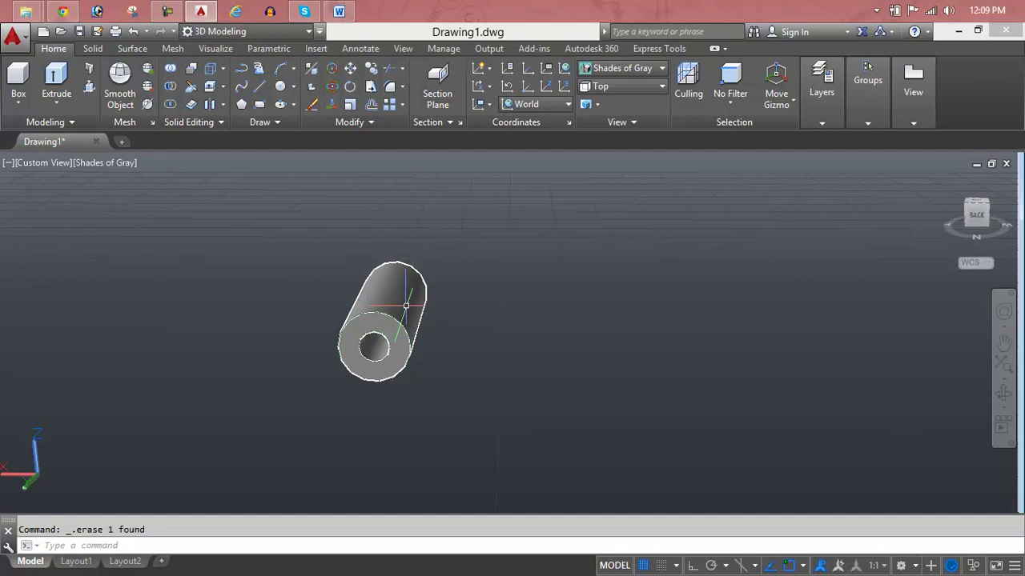
{"action": "middle_click_drag", "start_coordinate": [405, 305], "coordinate": [278, 361], "text": "shift"}
{"action": "key", "text": "ctrl+z"}
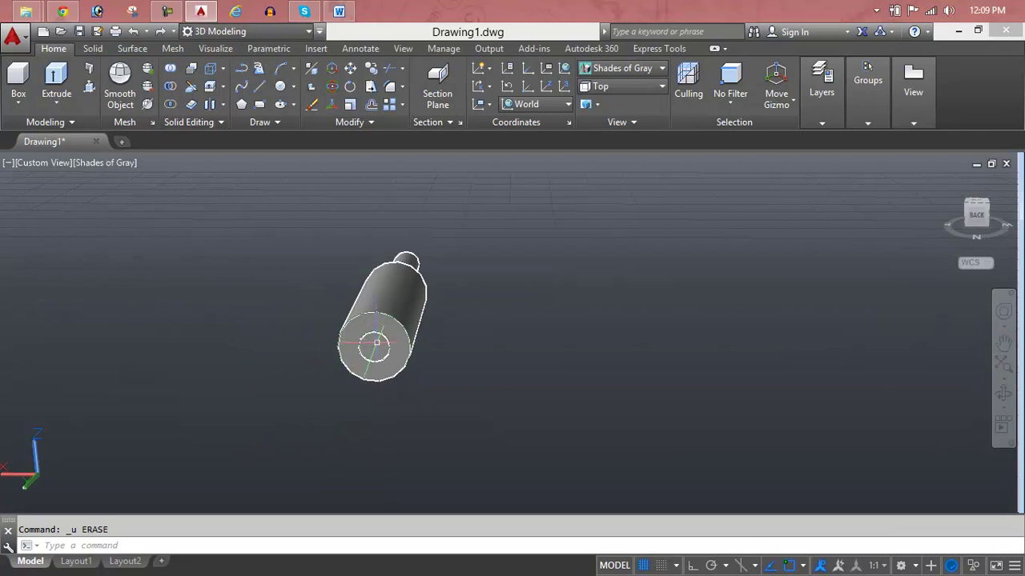
{"action": "left_click", "coordinate": [376, 343]}
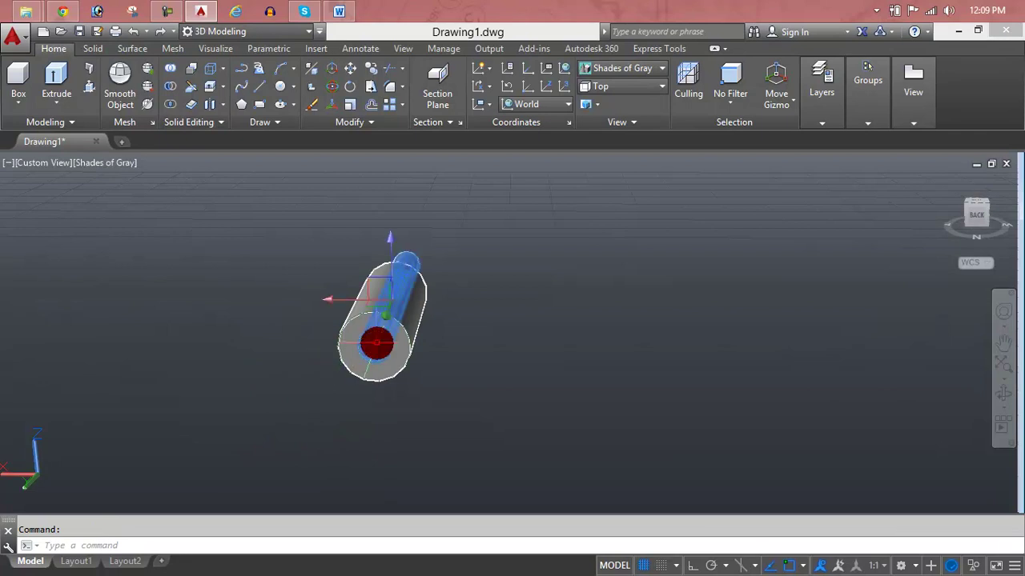
{"action": "key", "text": "Escape"}
{"action": "left_click", "coordinate": [373, 353]}
{"action": "key", "text": "Escape"}
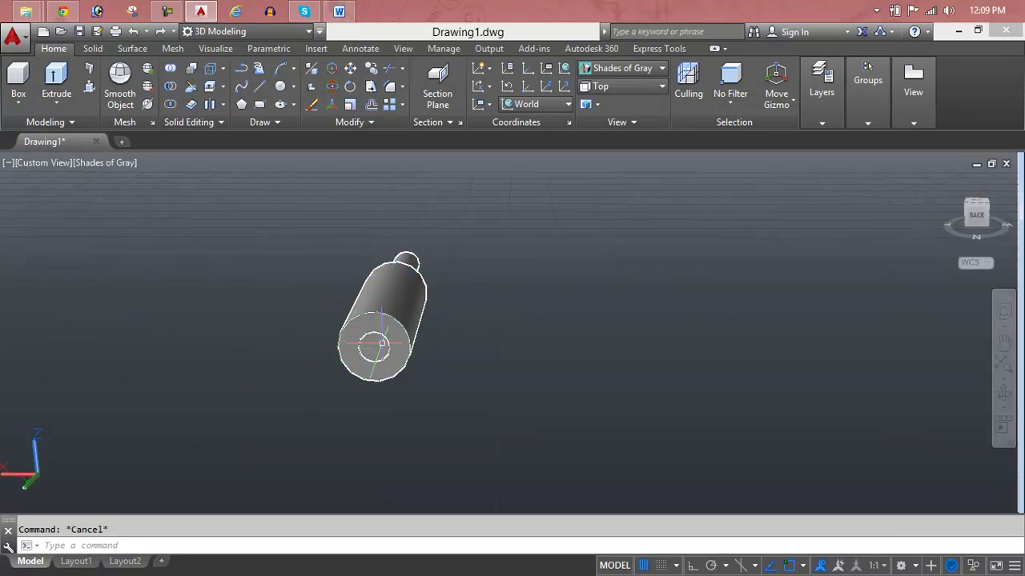
{"action": "left_click", "coordinate": [382, 343]}
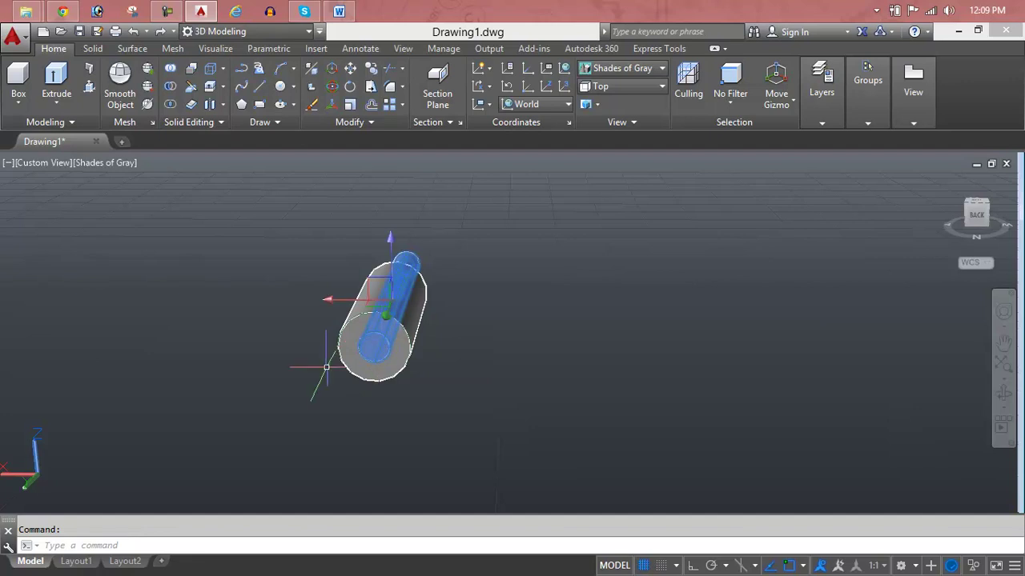
{"action": "key", "text": "Delete"}
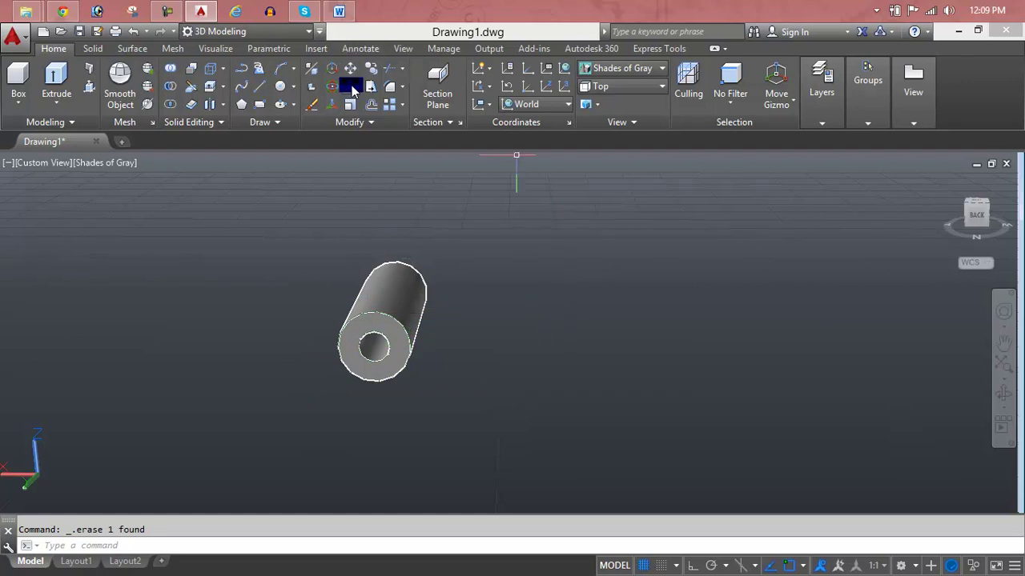
Slice the tube through its front circle centre keeping both halves, then drag the right half rightward.
{"action": "left_click", "coordinate": [193, 93]}
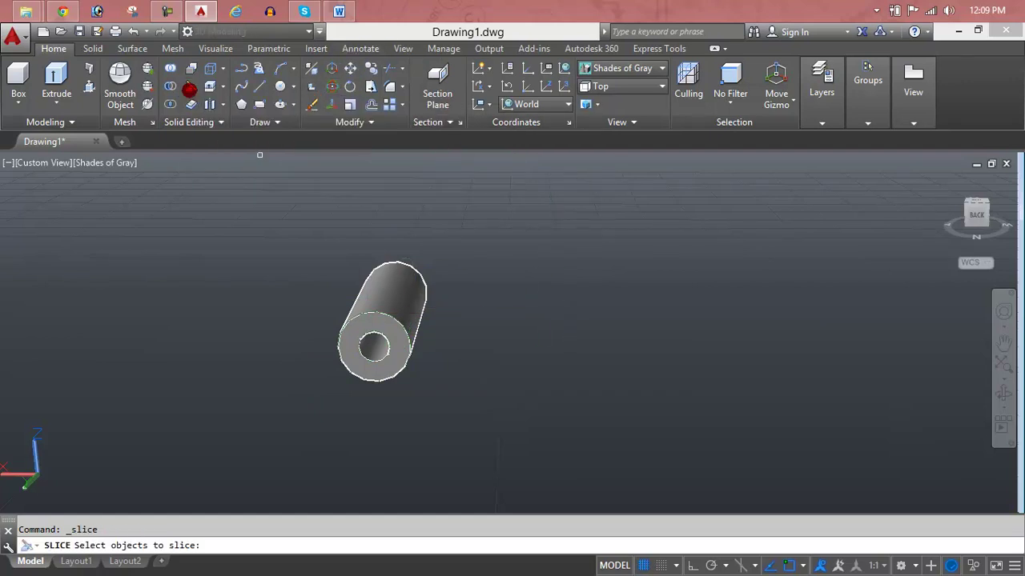
{"action": "left_click", "coordinate": [404, 274]}
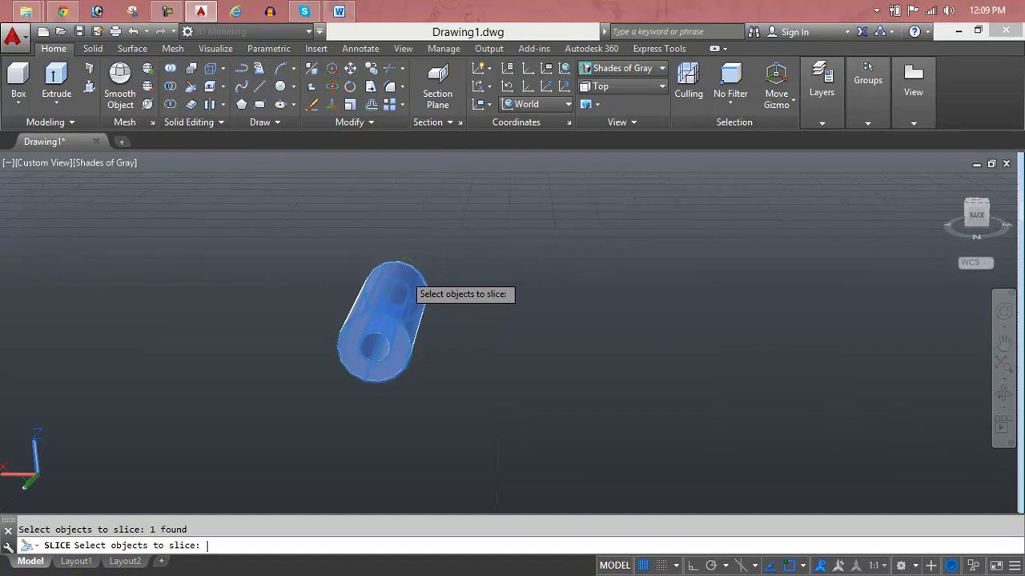
{"action": "key", "text": "Return"}
{"action": "left_click", "coordinate": [374, 346]}
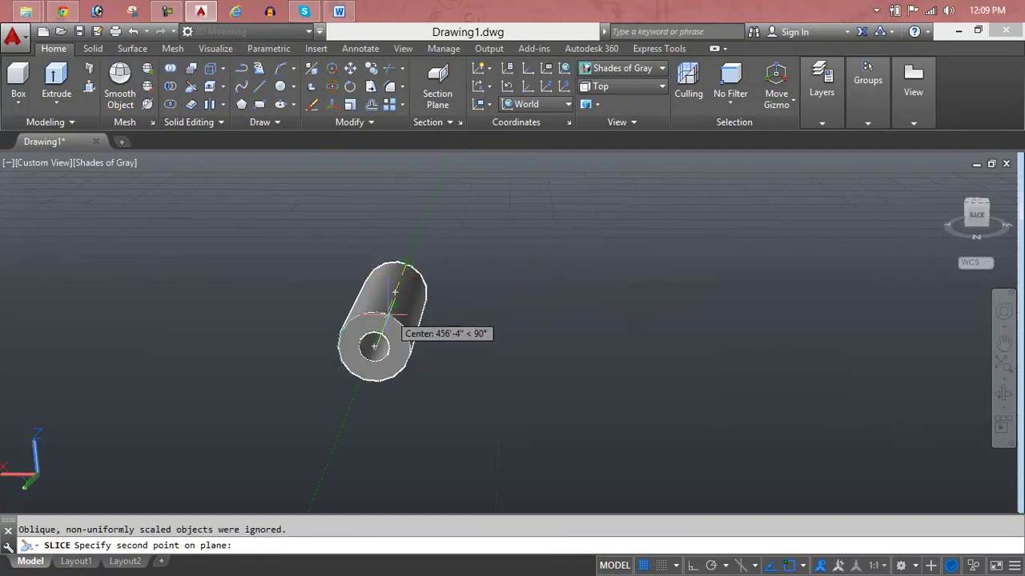
{"action": "left_click", "coordinate": [395, 292]}
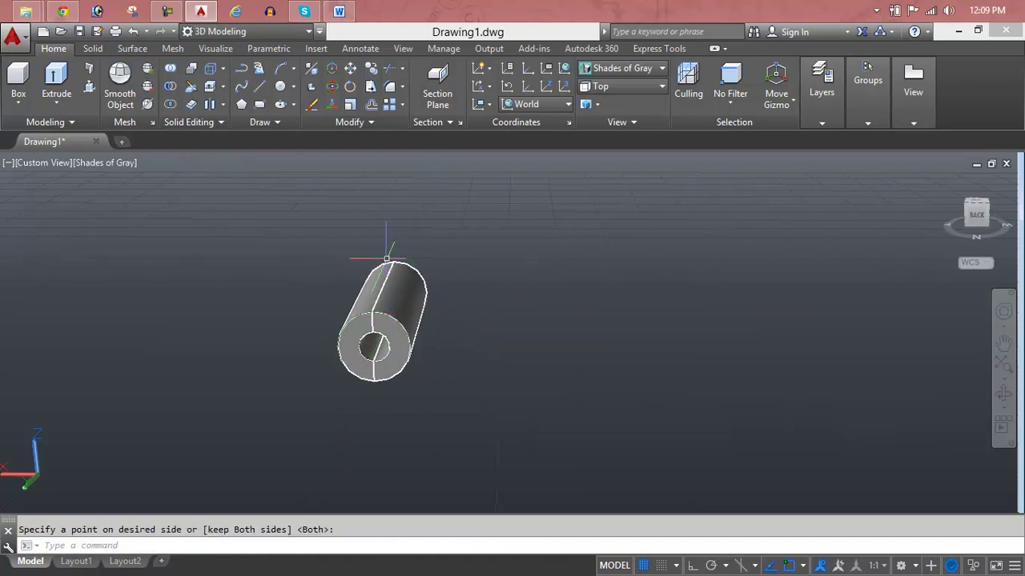
{"action": "key", "text": "Return"}
{"action": "left_click", "coordinate": [410, 312]}
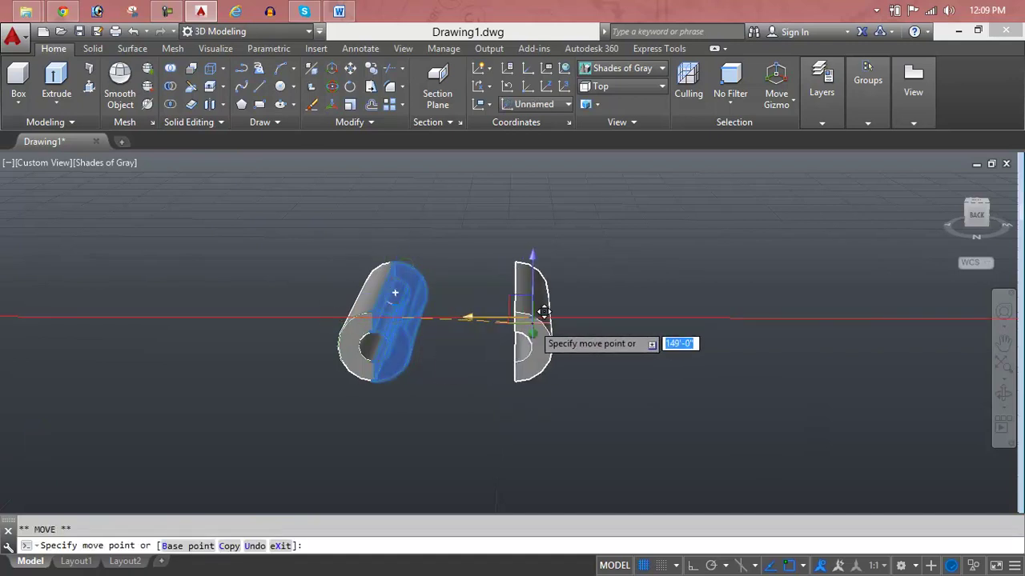
{"action": "left_click_drag", "start_coordinate": [337, 320], "coordinate": [456, 322]}
{"action": "key", "text": "Escape"}
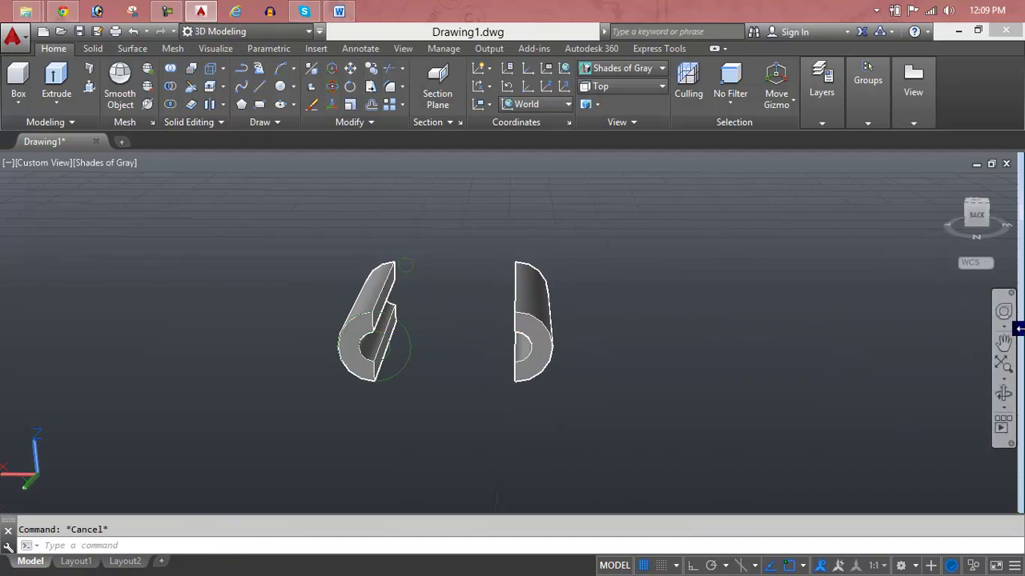
Orbit the view to inspect the two tube halves from above.
{"action": "left_click", "coordinate": [1000, 389]}
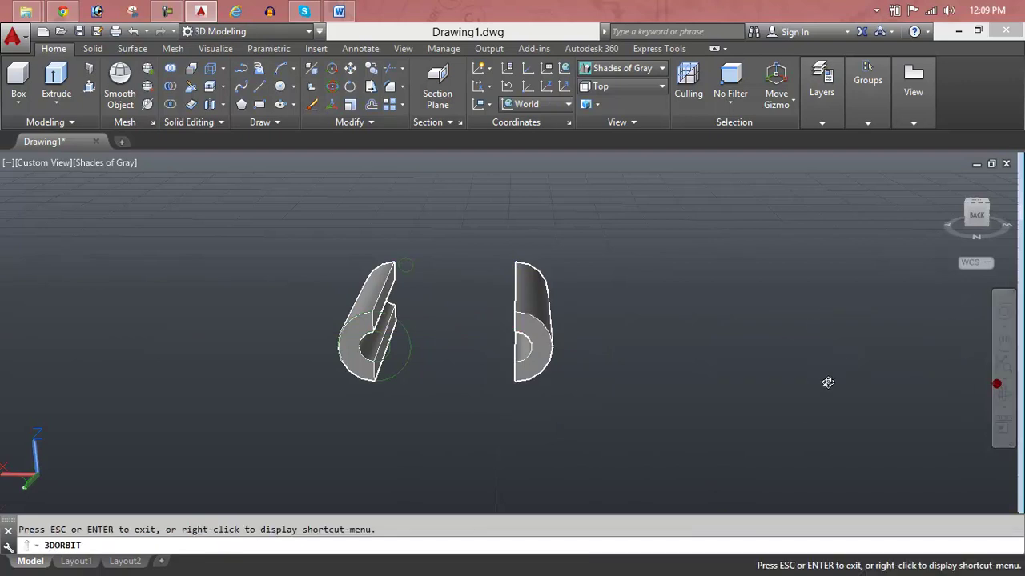
{"action": "mouse_move", "coordinate": [498, 361]}
{"action": "left_mouse_down"}
{"action": "mouse_move", "coordinate": [518, 340]}
{"action": "mouse_move", "coordinate": [509, 342]}
{"action": "left_mouse_up"}
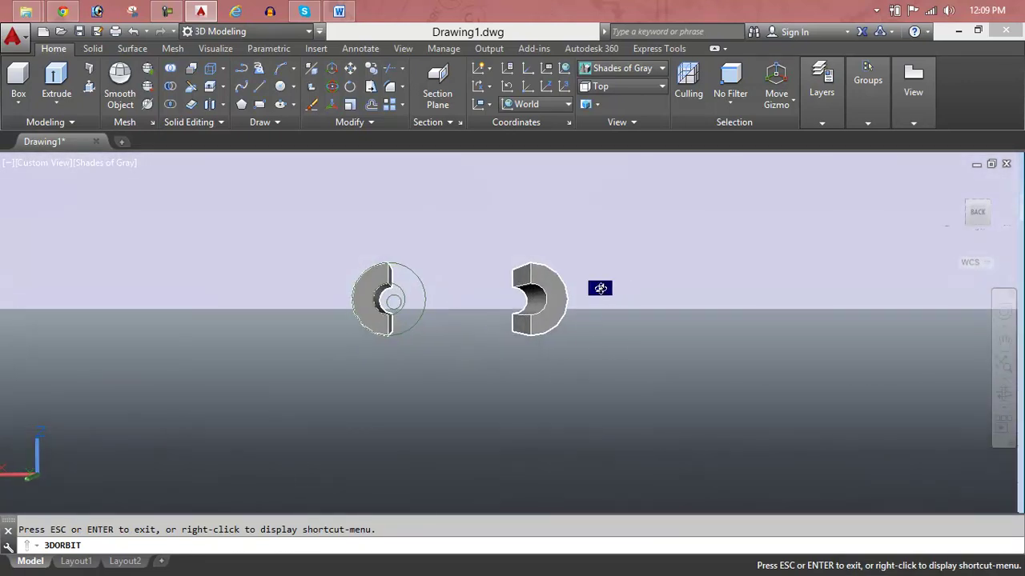
{"action": "left_click_drag", "start_coordinate": [599, 288], "coordinate": [600, 330]}
{"action": "key", "text": "Escape"}
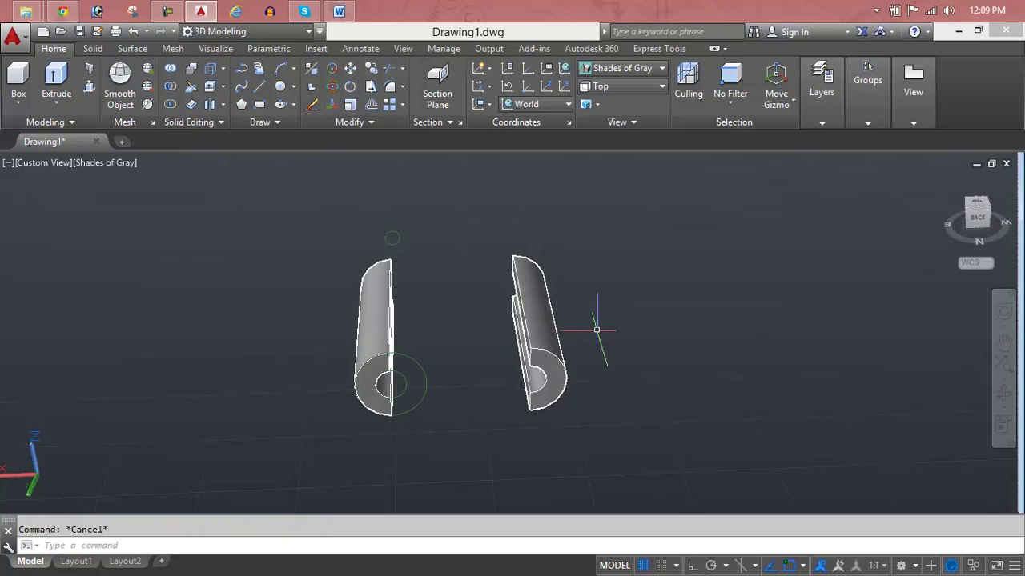
Delete the right and left half-cylinders.
{"action": "left_click", "coordinate": [551, 340]}
{"action": "key", "text": "Delete"}
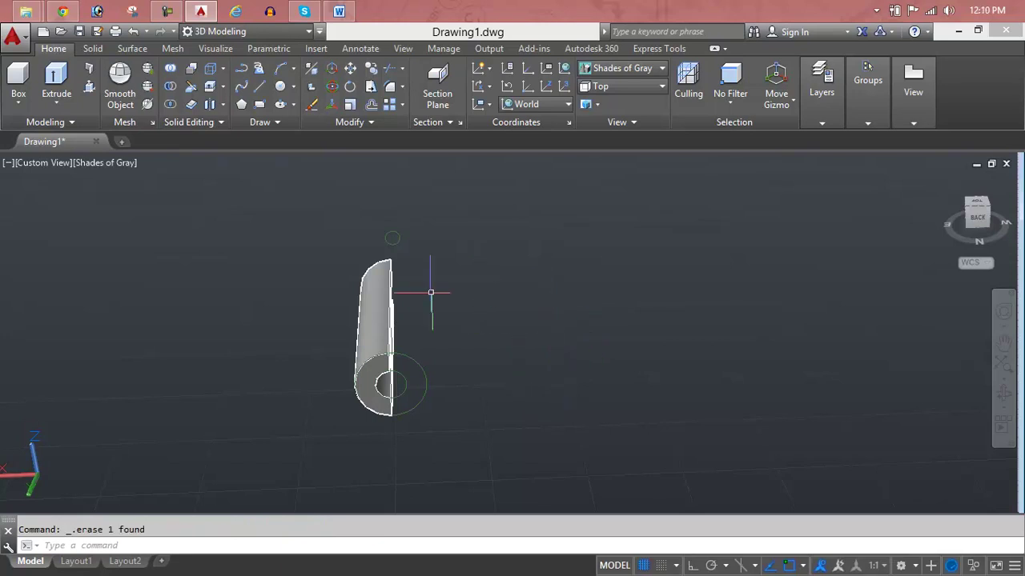
{"action": "left_click", "coordinate": [373, 316]}
{"action": "key", "text": "Delete"}
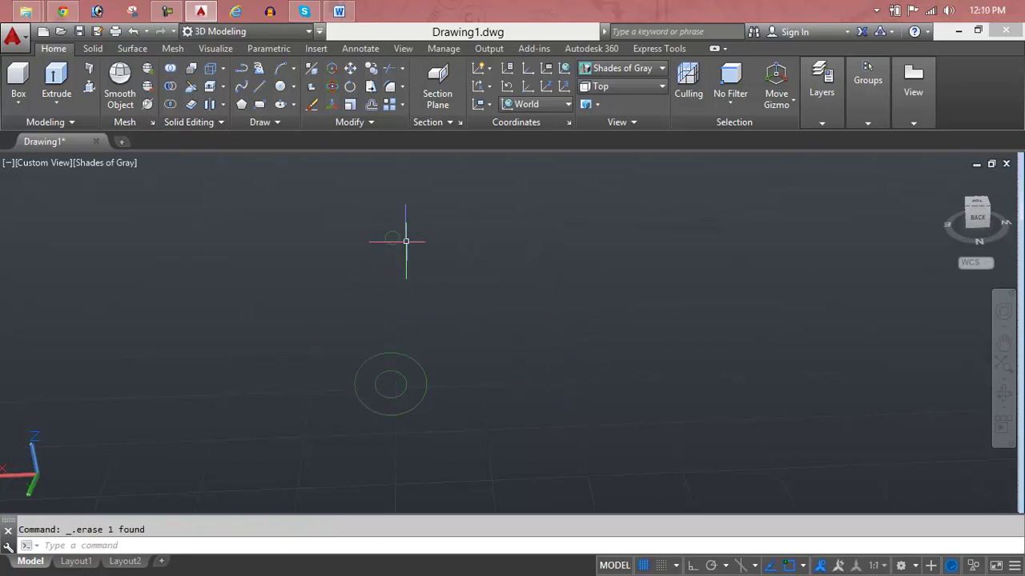
Window-select the leftover circles and erase them, leaving the drawing empty.
{"action": "left_click", "coordinate": [393, 377]}
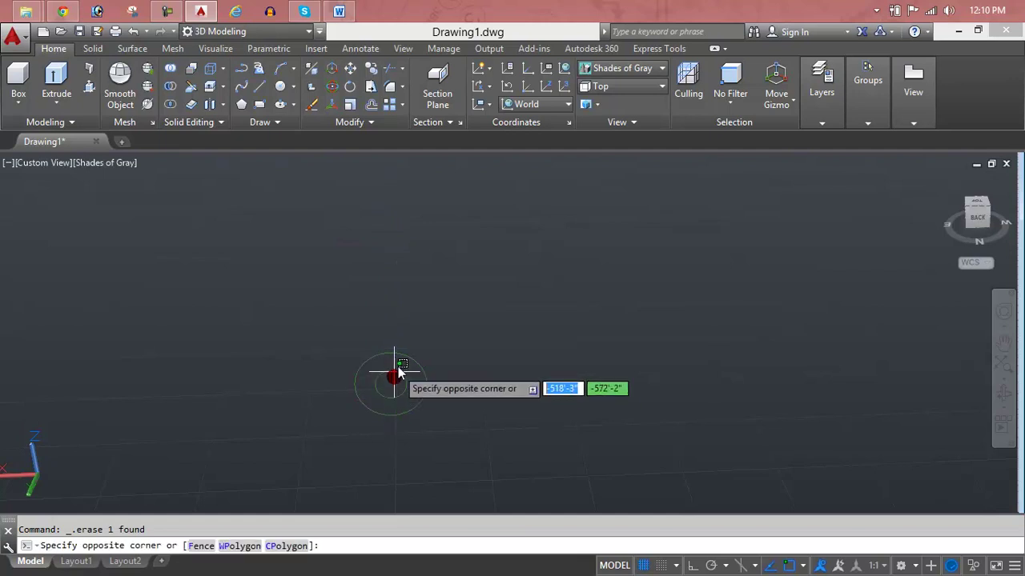
{"action": "left_click", "coordinate": [396, 373]}
{"action": "left_click", "coordinate": [398, 370]}
{"action": "left_click", "coordinate": [397, 370]}
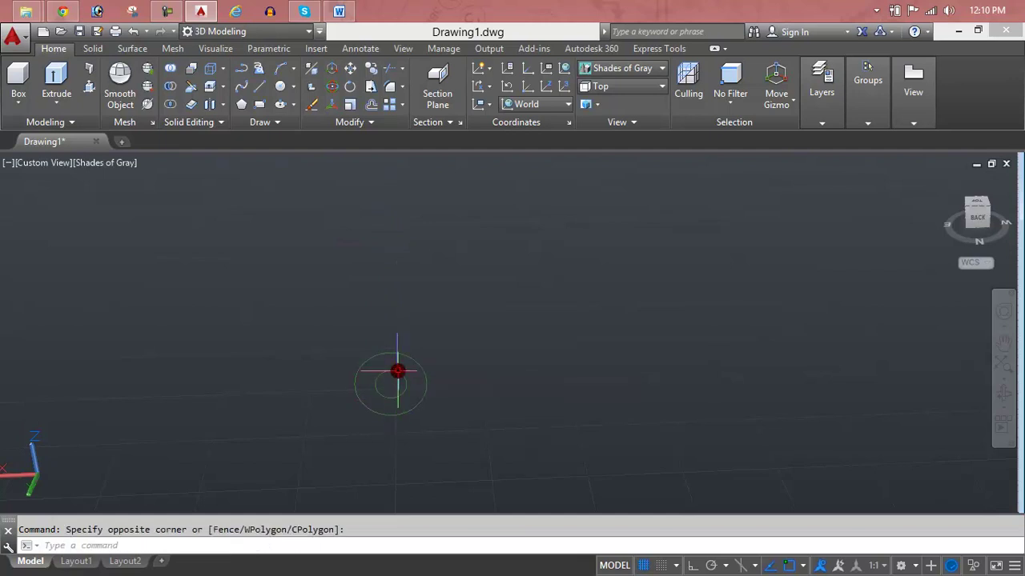
{"action": "left_click", "coordinate": [397, 376]}
{"action": "key", "text": "Escape"}
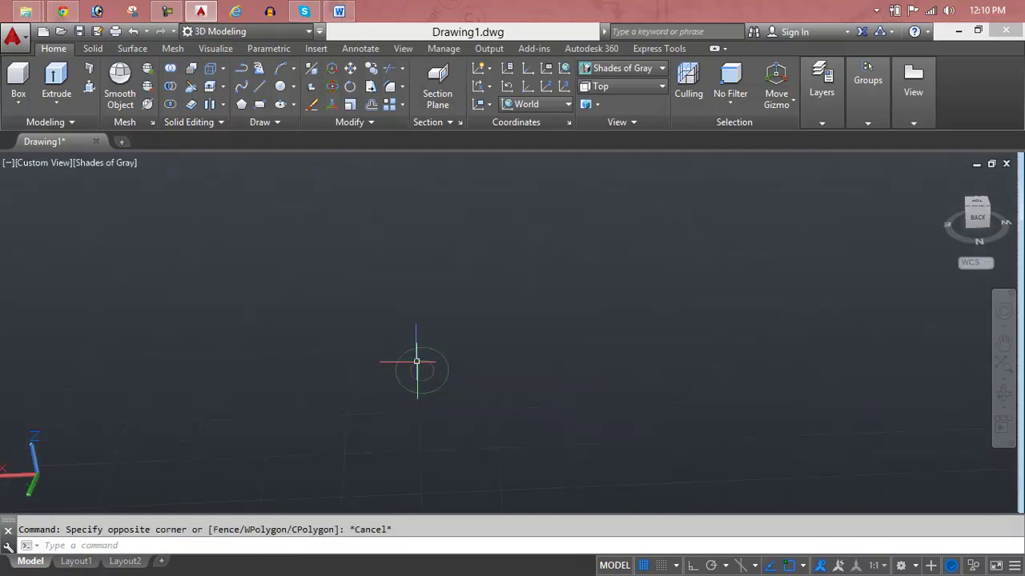
{"action": "left_click", "coordinate": [426, 340]}
{"action": "left_click", "coordinate": [384, 422]}
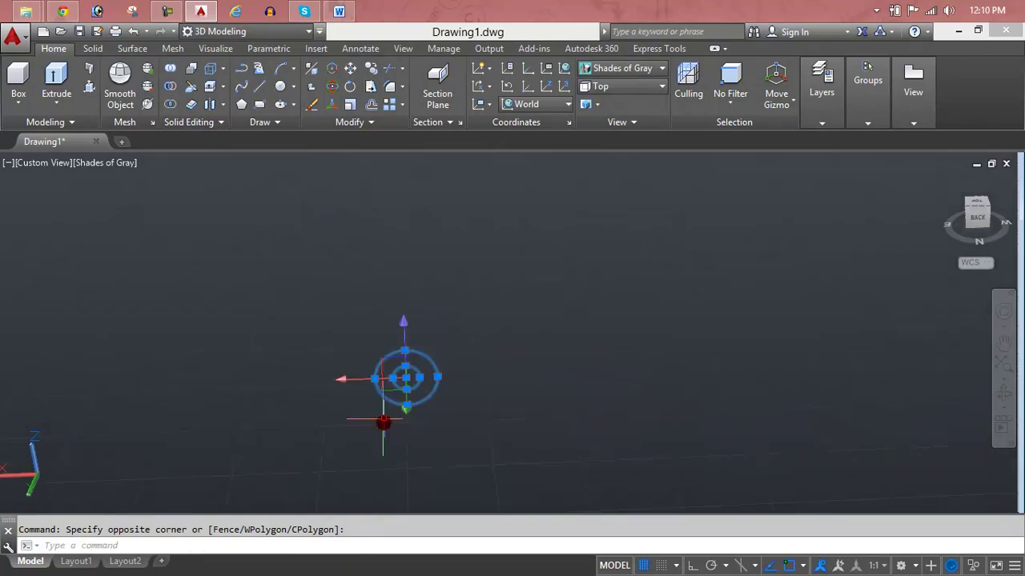
{"action": "key", "text": "Delete"}
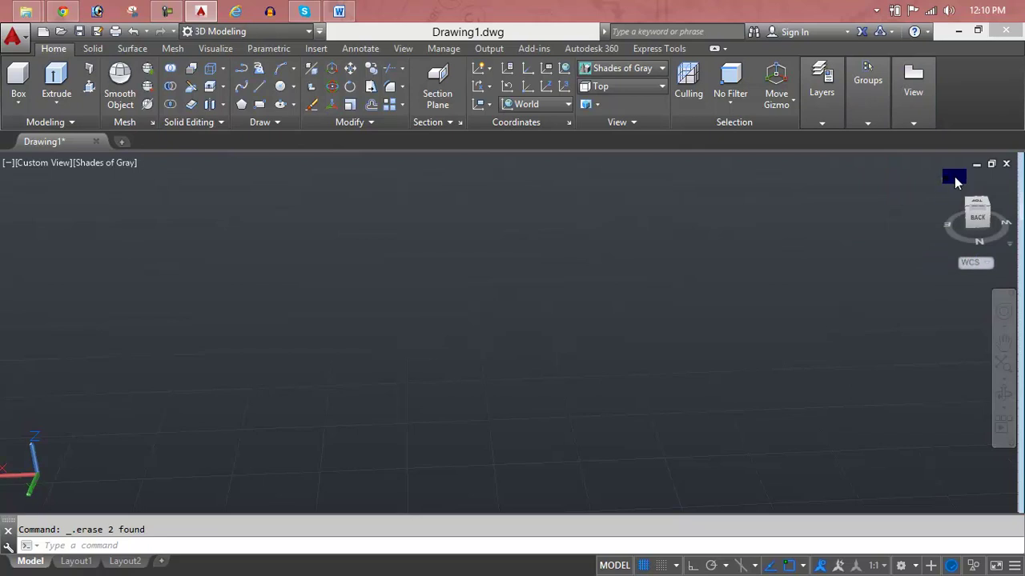
Switch to SW Isometric and draw a rectangular planar surface from two corner points.
{"action": "left_click", "coordinate": [947, 182]}
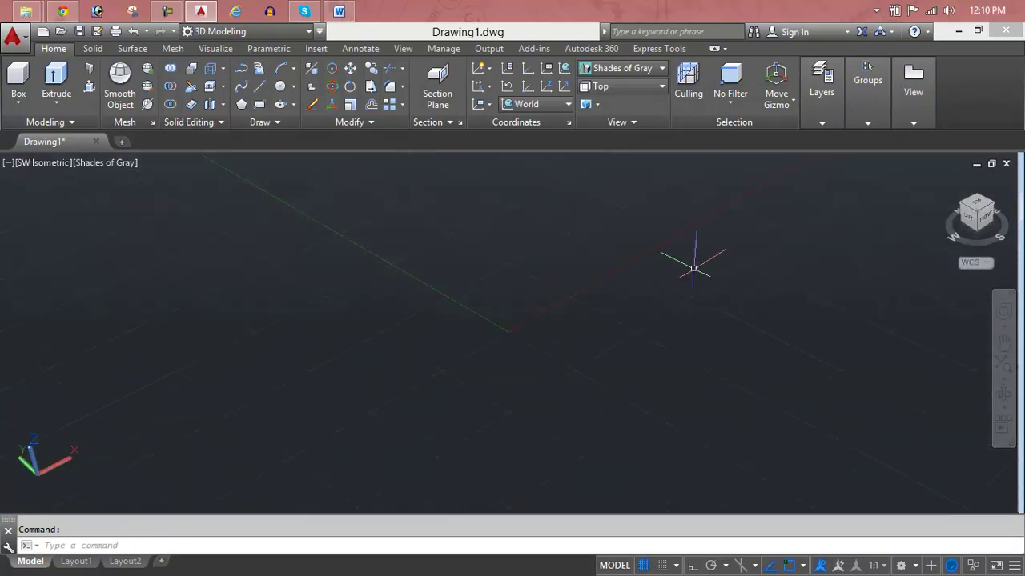
{"action": "key", "text": "F7"}
{"action": "key", "text": "F7"}
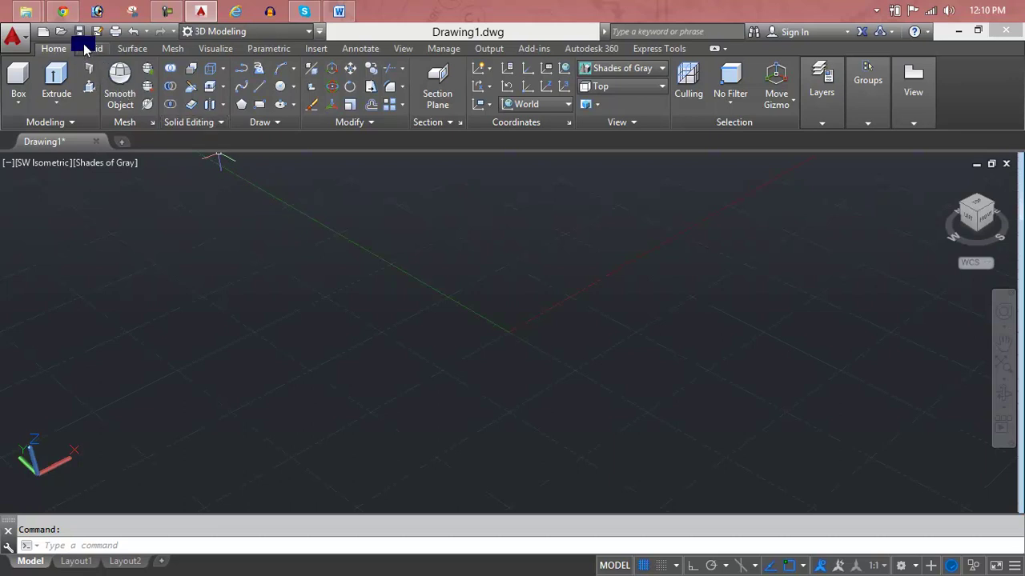
{"action": "left_click", "coordinate": [128, 49]}
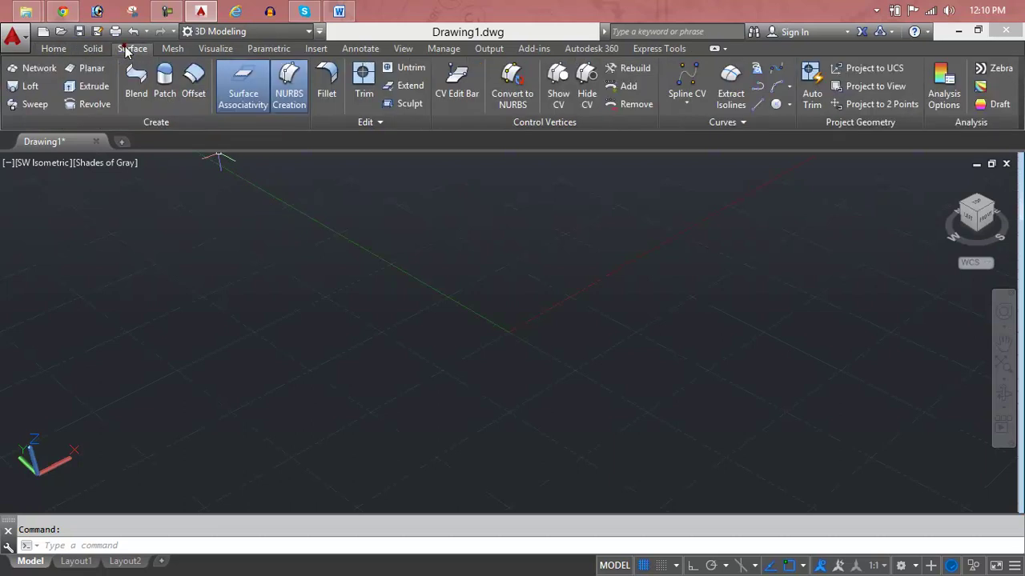
{"action": "left_click", "coordinate": [92, 71]}
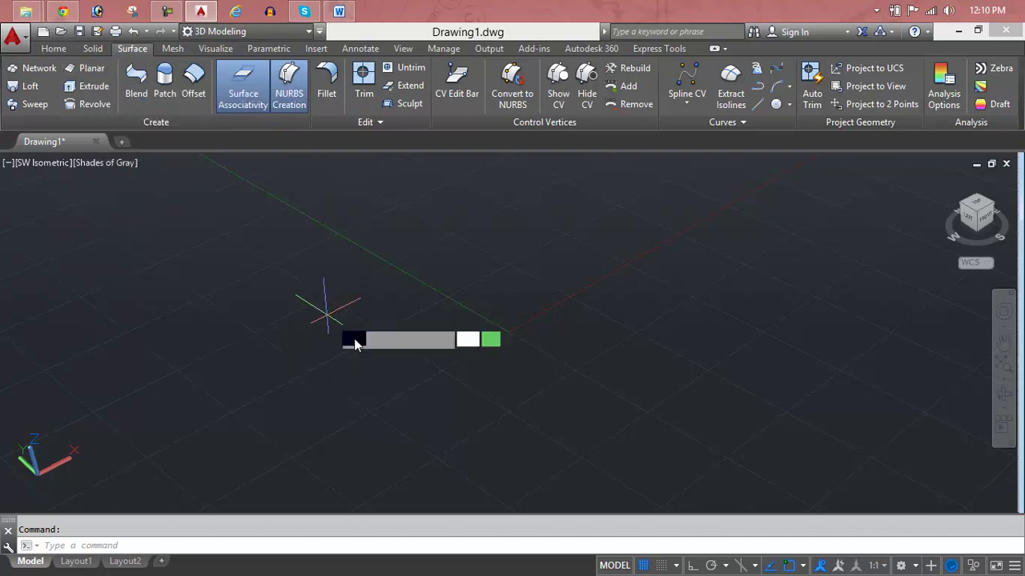
{"action": "left_click", "coordinate": [385, 365]}
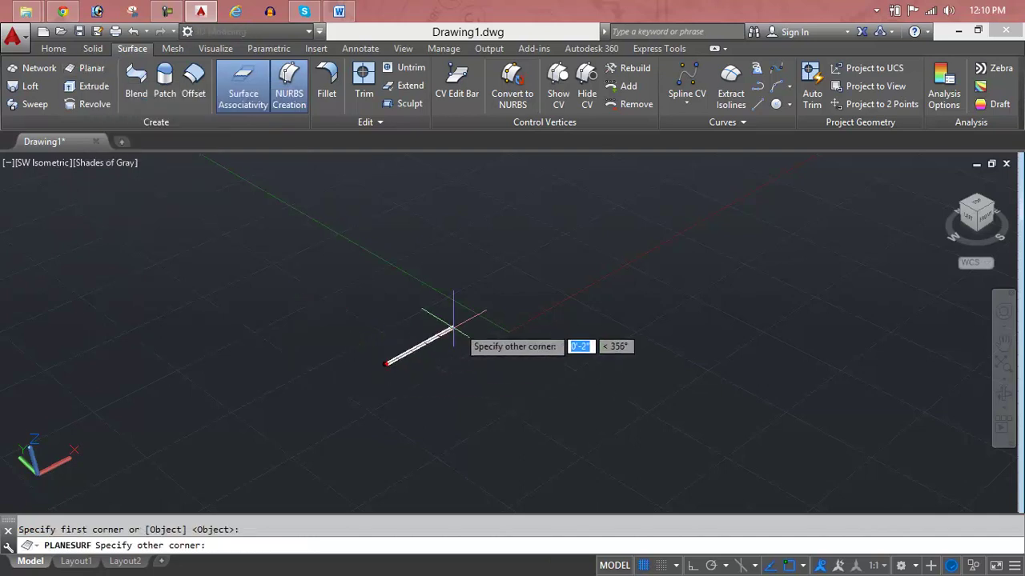
{"action": "left_click", "coordinate": [725, 308]}
Zoom All so the whole planar surface fills the viewport.
{"action": "middle_click_drag", "start_coordinate": [681, 359], "coordinate": [623, 304], "text": "shift"}
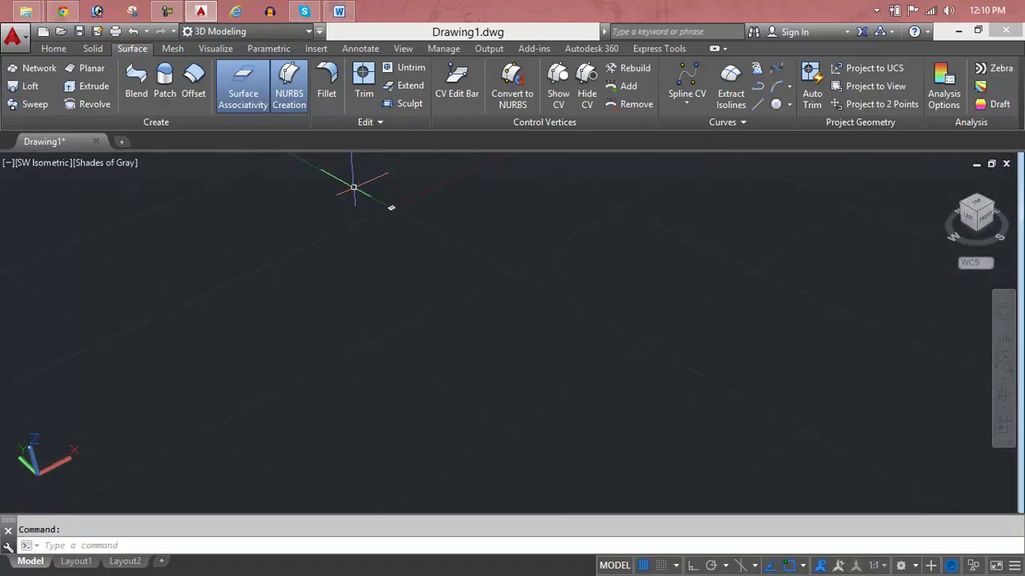
{"action": "type", "text": "z"}
{"action": "key", "text": "Return"}
{"action": "type", "text": "a"}
{"action": "key", "text": "Return"}
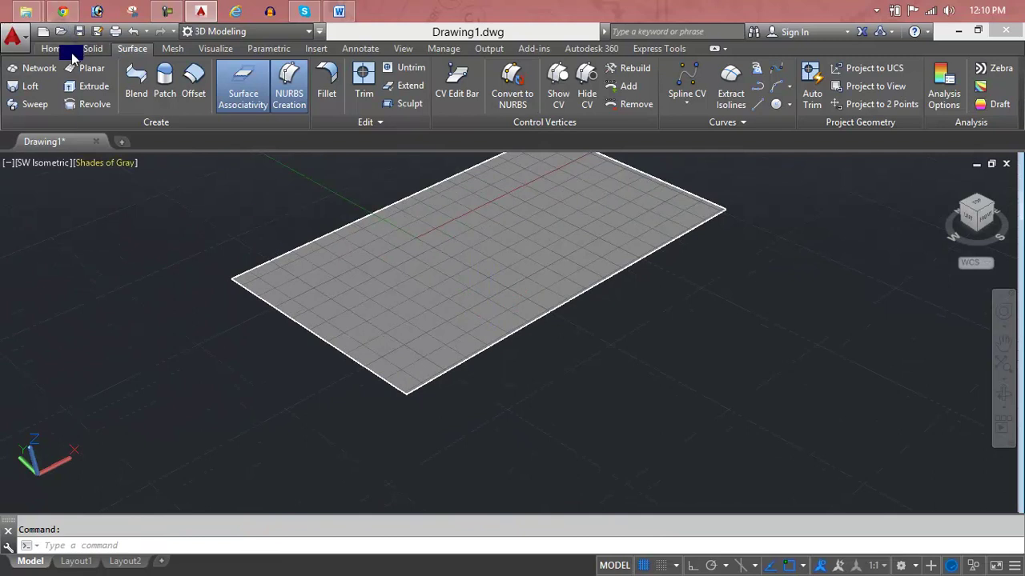
Thicken the planar surface by 1 into a solid box.
{"action": "left_click", "coordinate": [58, 48]}
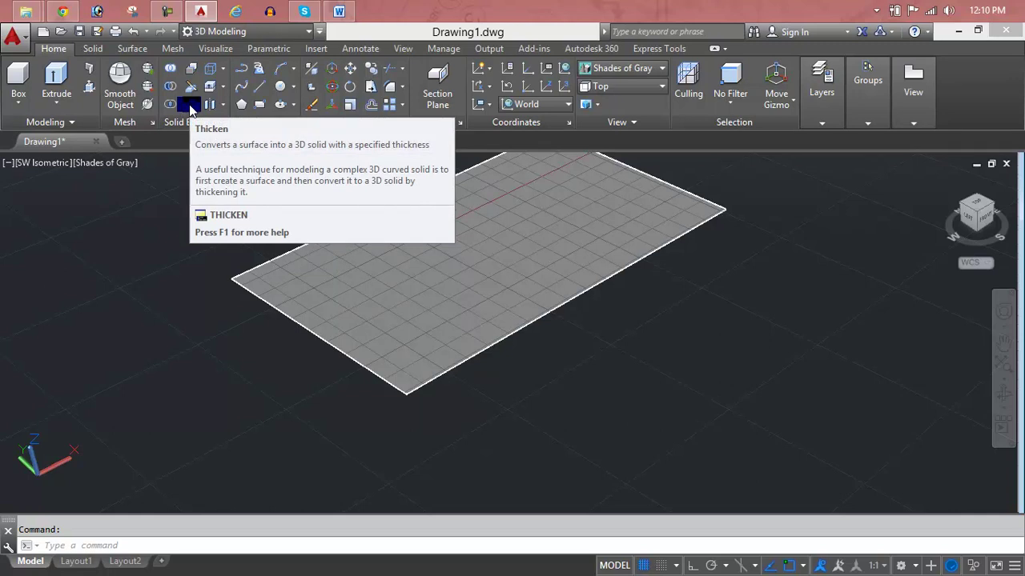
{"action": "left_click", "coordinate": [191, 105]}
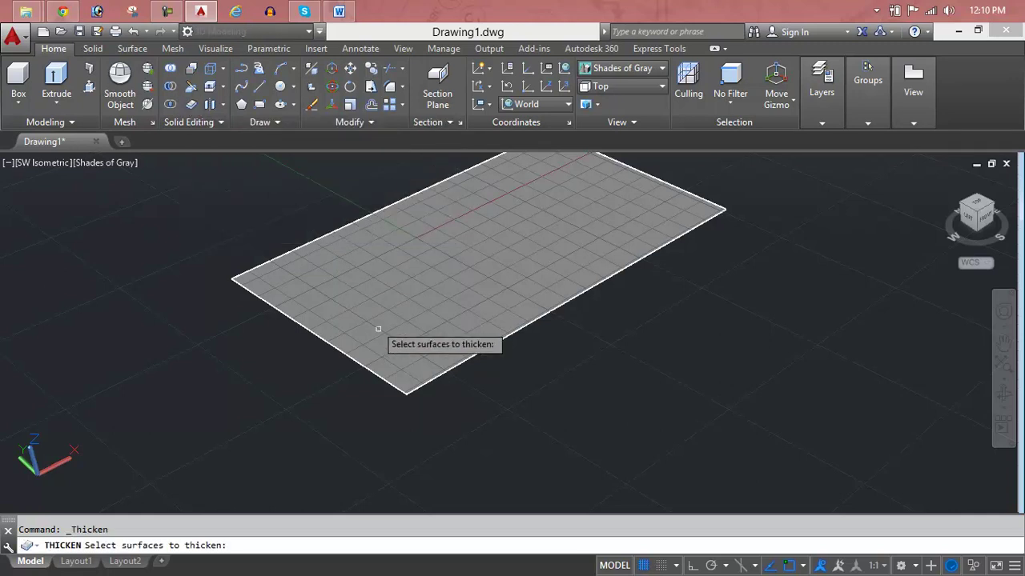
{"action": "left_click", "coordinate": [410, 390]}
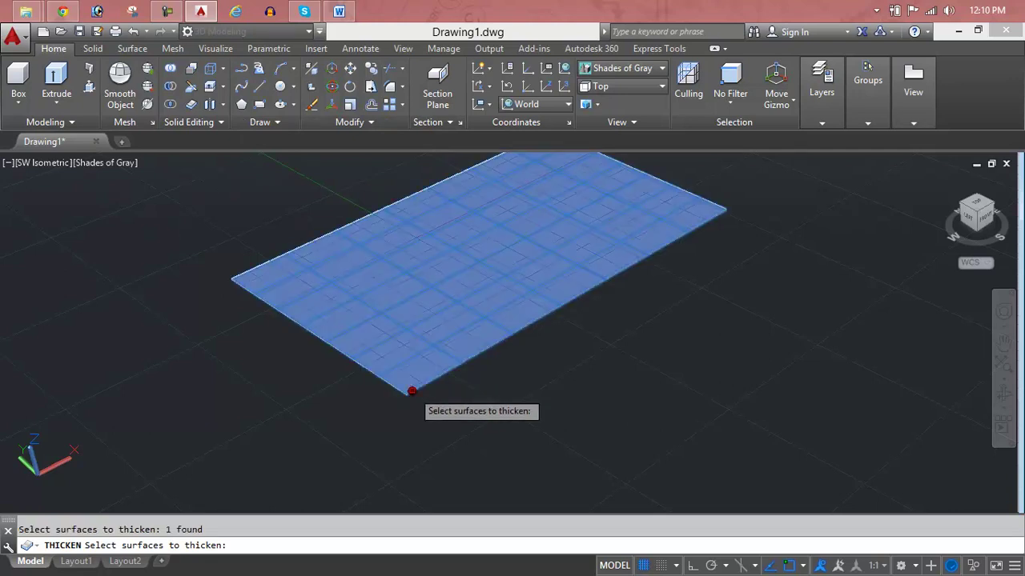
{"action": "key", "text": "Return"}
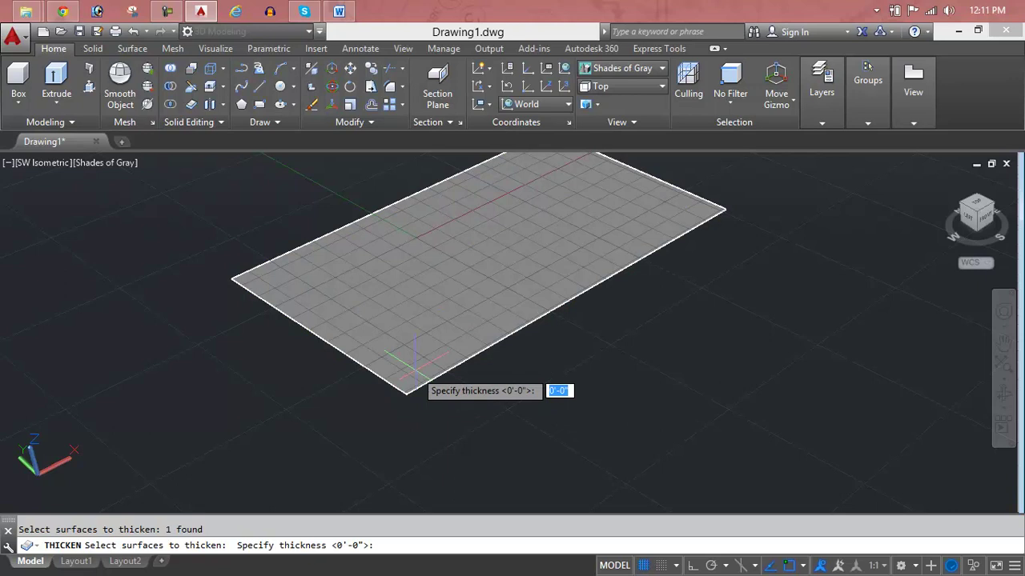
{"action": "type", "text": "1"}
{"action": "key", "text": "Return"}
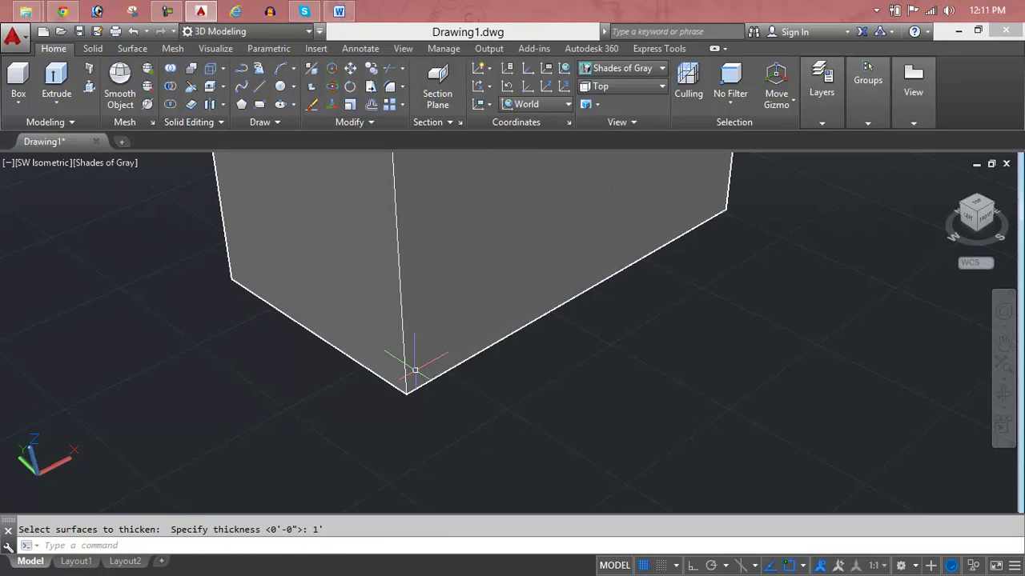
Bring the box into frame and select it.
{"action": "scroll", "coordinate": [415, 370], "scroll_direction": "down", "scroll_amount": 3}
{"action": "scroll", "coordinate": [415, 370], "scroll_direction": "down", "scroll_amount": 2}
{"action": "scroll", "coordinate": [464, 279], "scroll_direction": "down", "scroll_amount": 2}
{"action": "mouse_move", "coordinate": [495, 276]}
{"action": "middle_mouse_down"}
{"action": "mouse_move", "coordinate": [375, 309]}
{"action": "mouse_move", "coordinate": [342, 293]}
{"action": "middle_mouse_up"}
{"action": "scroll", "coordinate": [351, 292], "scroll_direction": "up", "scroll_amount": 2}
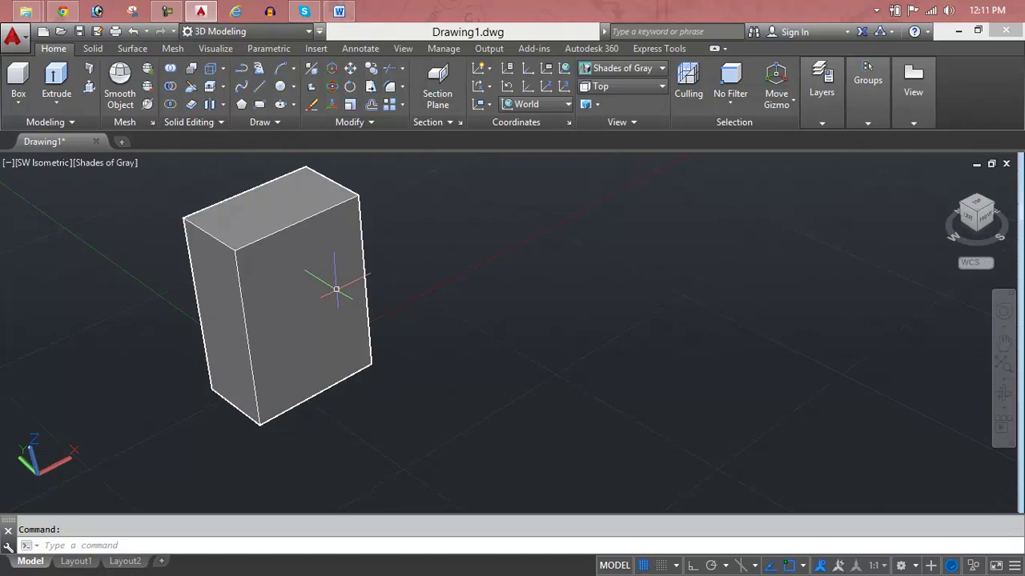
{"action": "left_click", "coordinate": [335, 290]}
{"action": "key", "text": "Delete"}
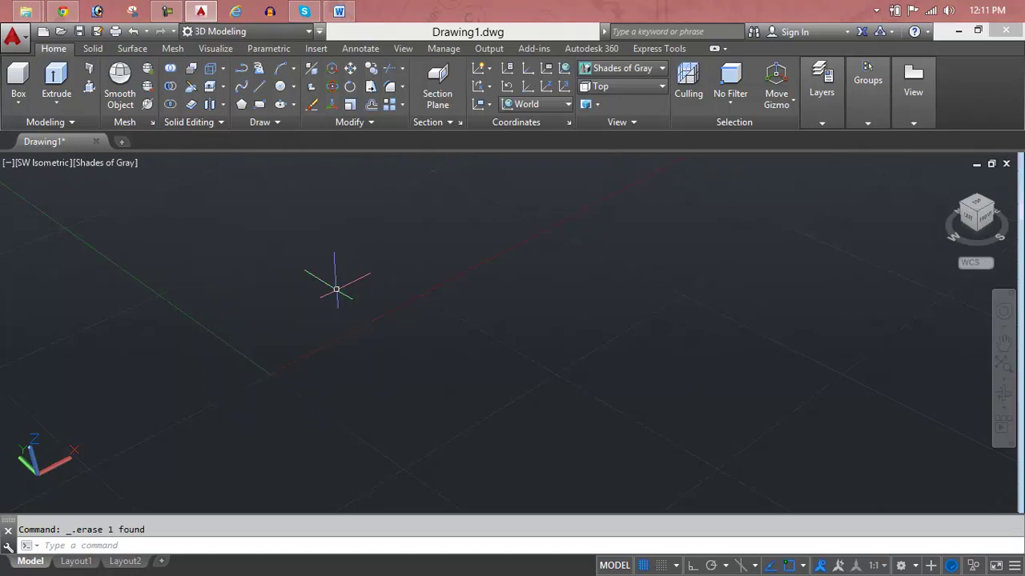
{"action": "key", "text": "Escape"}
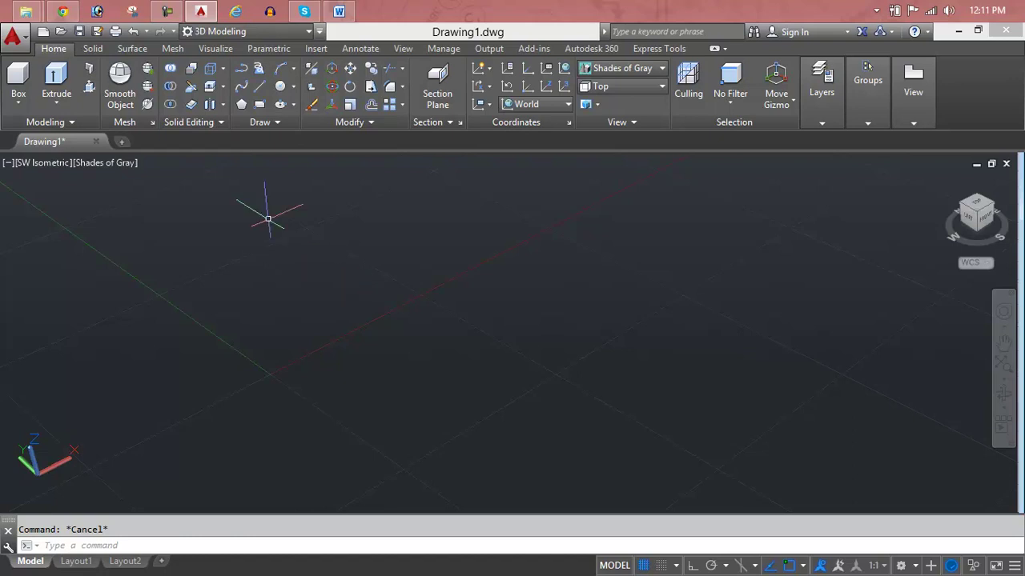
{"action": "left_click", "coordinate": [225, 69]}
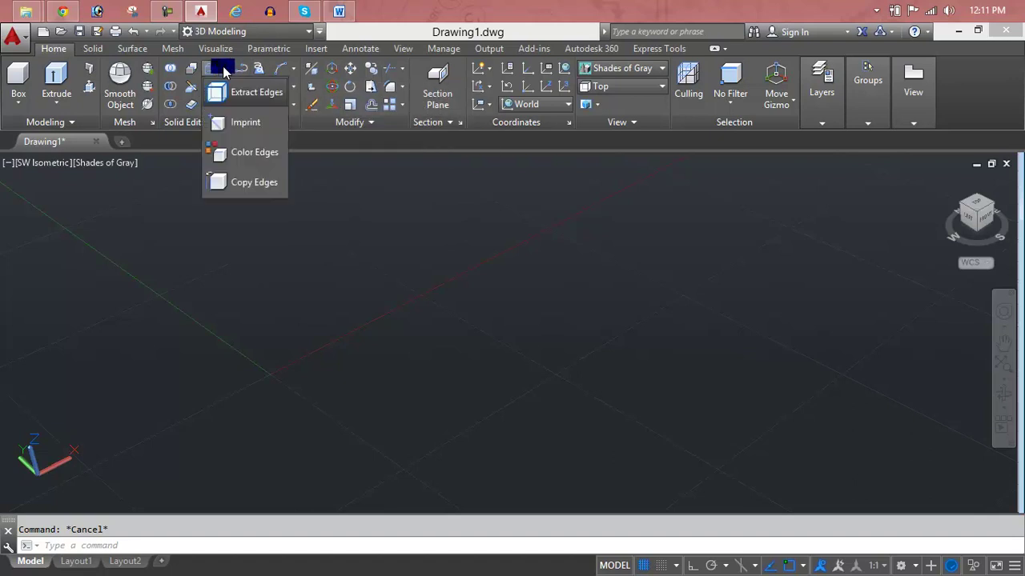